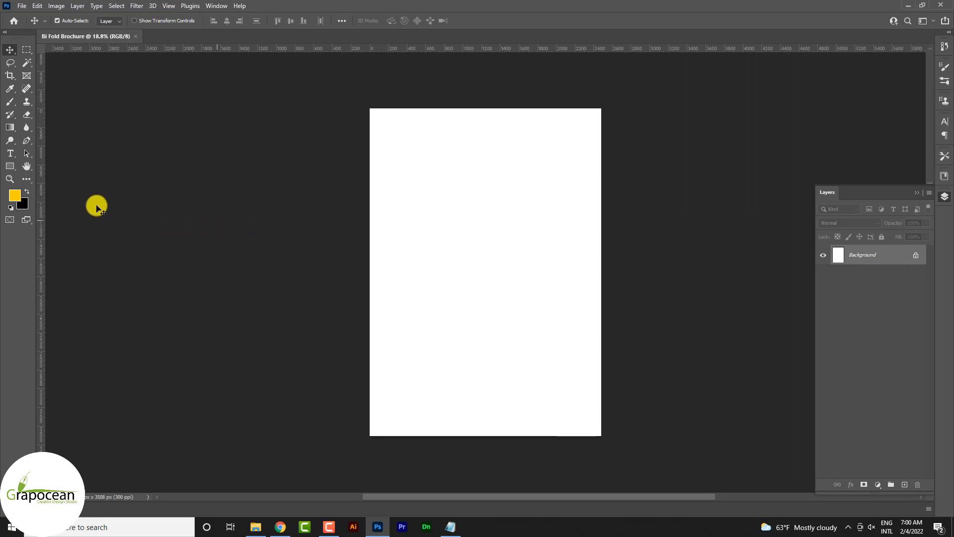
- Place vertical guides along the left and right edges of the page, at 0 and 2480 px
{"action": "left_click_drag", "start_coordinate": [42, 207], "coordinate": [577, 237]}
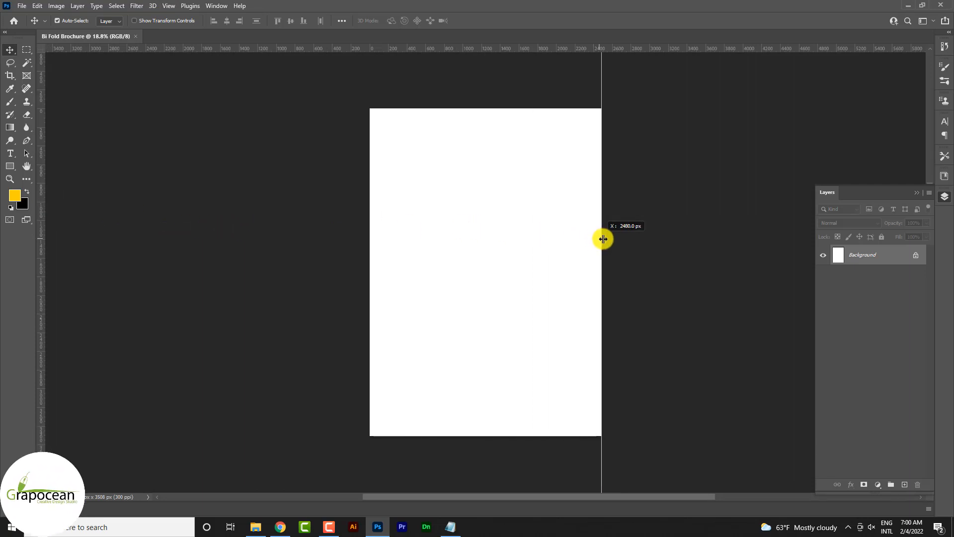
{"action": "left_click_drag", "start_coordinate": [39, 229], "coordinate": [369, 269]}
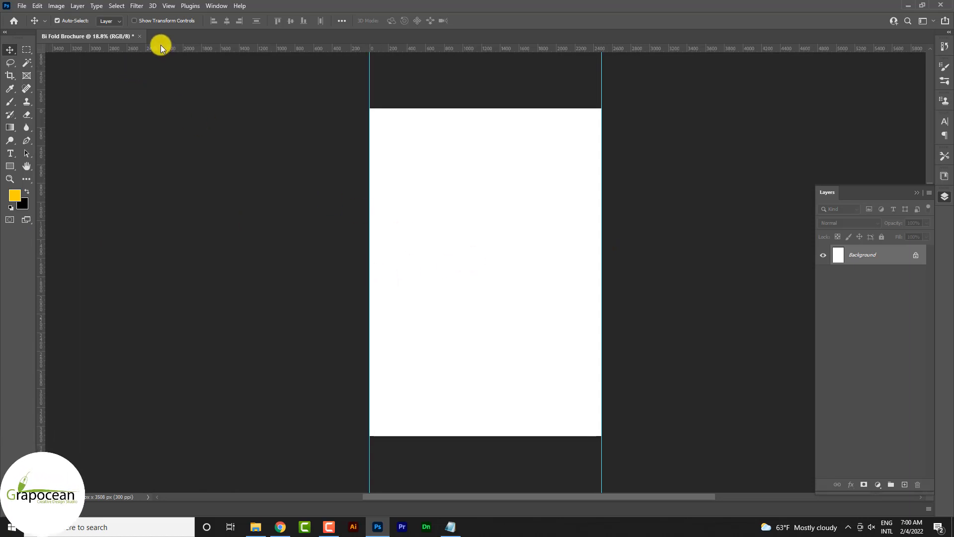
- Widen the canvas rightward to 4960 pixels, keeping the original page anchored at left, and add a guide along the new right edge
{"action": "left_click", "coordinate": [53, 7]}
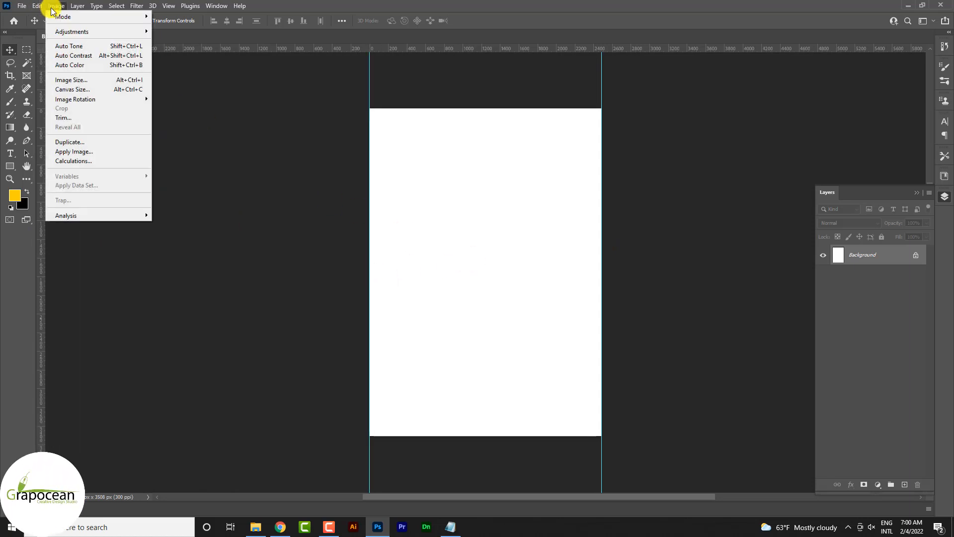
{"action": "left_click", "coordinate": [77, 93]}
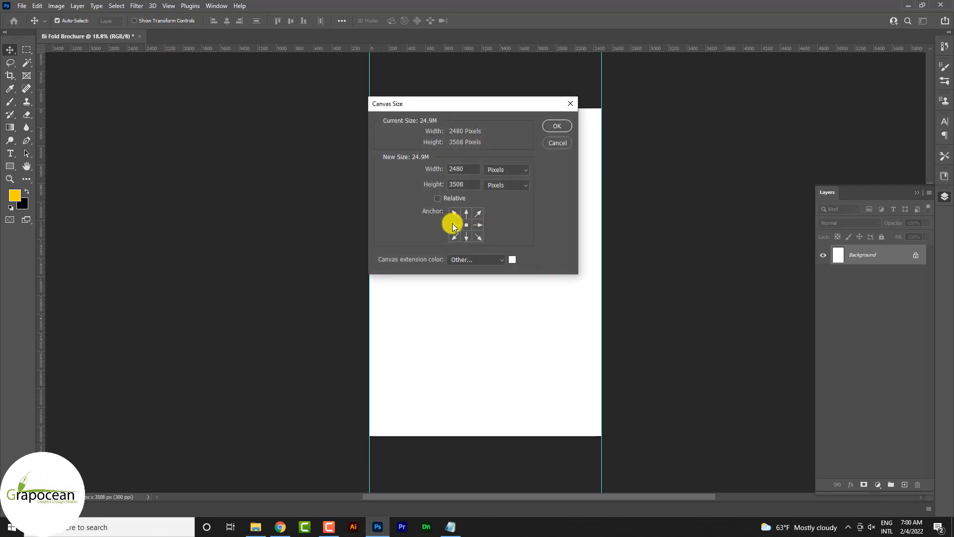
{"action": "double_click", "coordinate": [469, 169]}
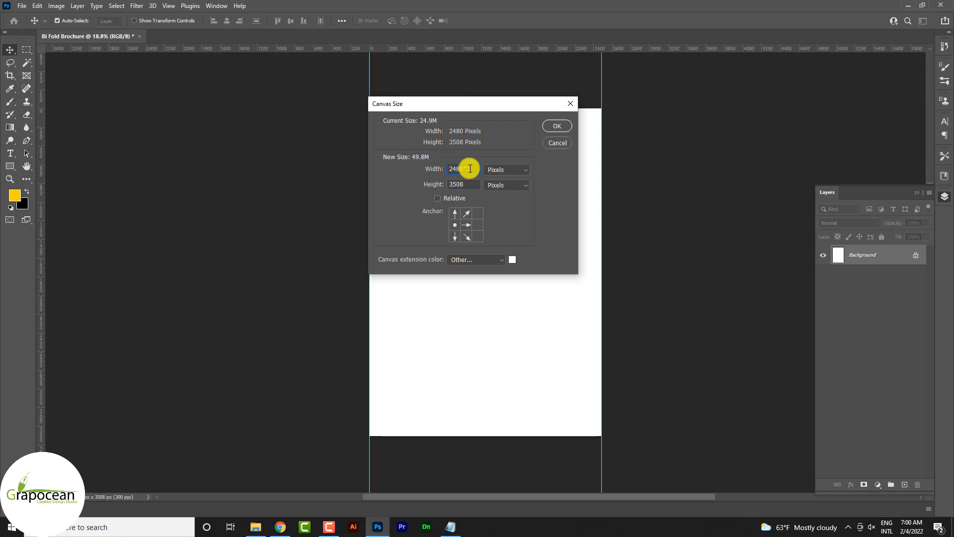
{"action": "left_click", "coordinate": [558, 125]}
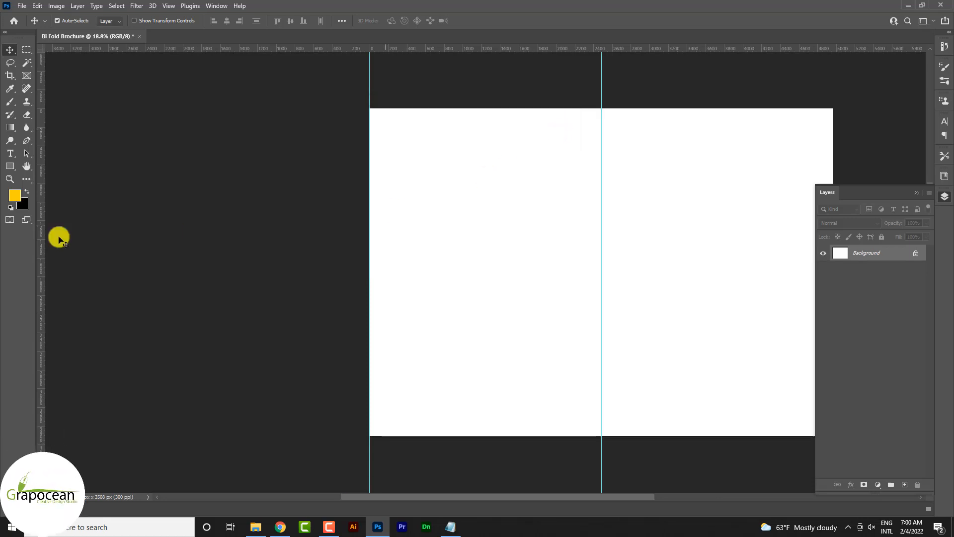
{"action": "left_click_drag", "start_coordinate": [416, 281], "coordinate": [829, 307]}
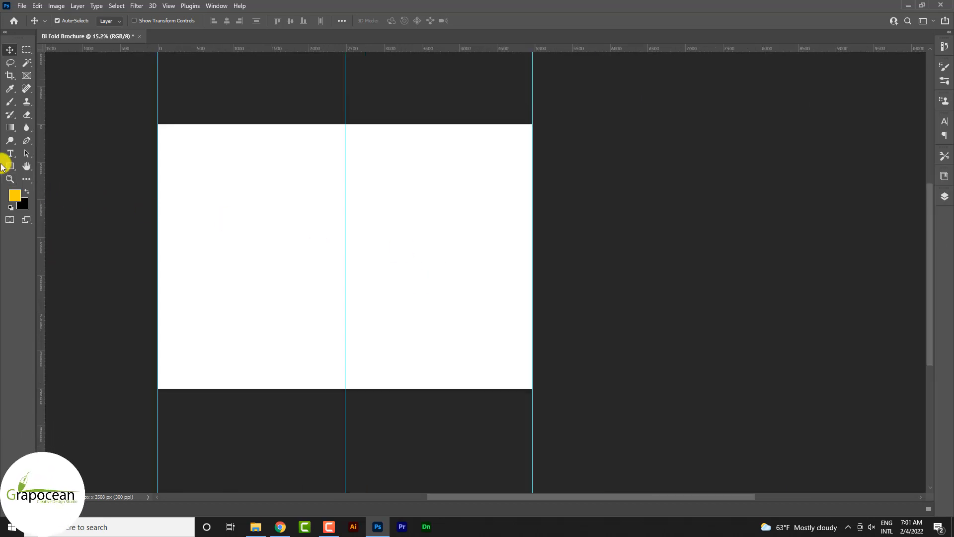
- Draw an unfilled circle about 5920 px in diameter around the whole spread with the Ellipse tool
{"action": "left_click", "coordinate": [9, 166]}
{"action": "left_click", "coordinate": [48, 176]}
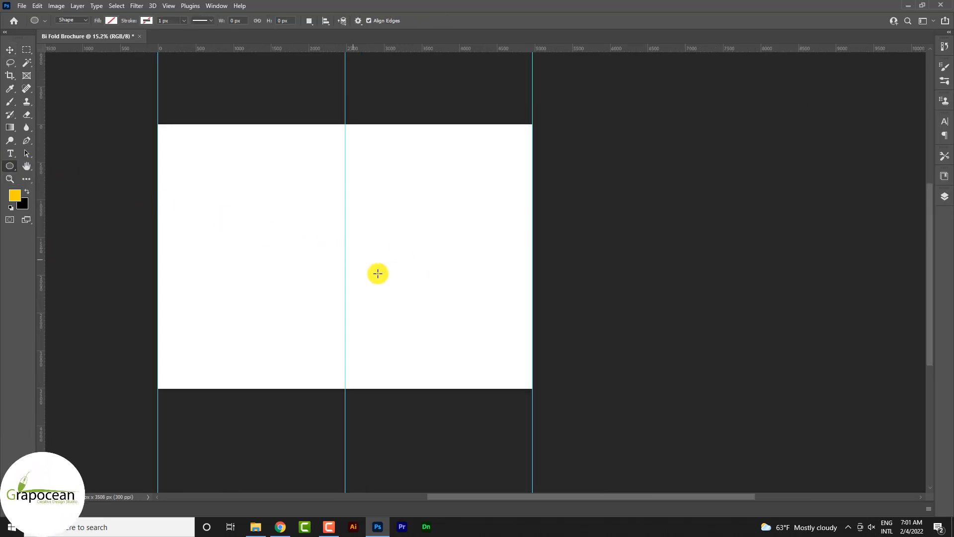
{"action": "scroll", "coordinate": [457, 304], "scroll_direction": "down", "scroll_amount": 3}
{"action": "mouse_move", "coordinate": [214, 108]}
{"action": "left_mouse_down"}
{"action": "mouse_move", "coordinate": [692, 349]}
{"action": "mouse_move", "coordinate": [930, 490]}
{"action": "mouse_move", "coordinate": [761, 437]}
{"action": "mouse_move", "coordinate": [770, 444]}
{"action": "left_mouse_up"}
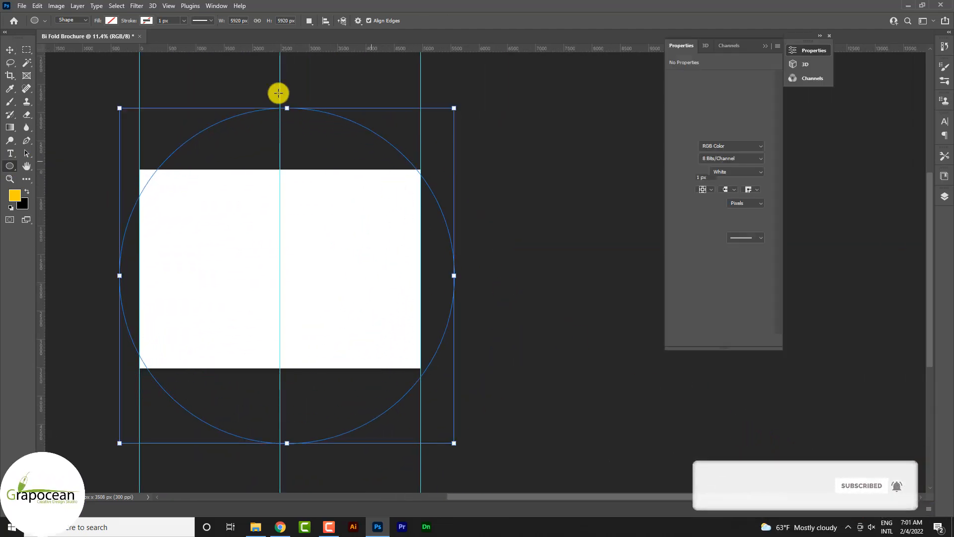
- Give the circle a stroke in colour #050401 with a width of about 646 px
{"action": "left_click", "coordinate": [146, 21]}
{"action": "left_click", "coordinate": [208, 40]}
{"action": "type", "text": "050401"}
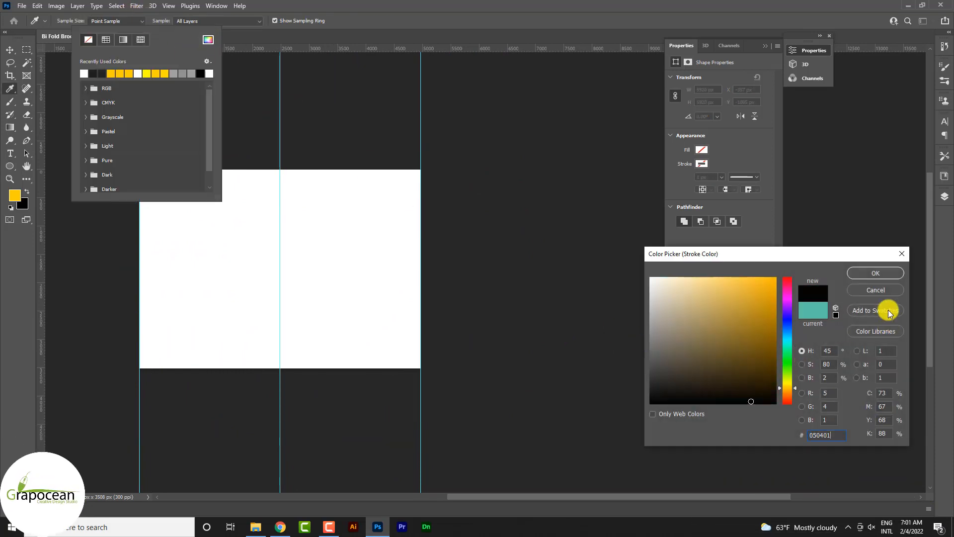
{"action": "left_click", "coordinate": [881, 272]}
{"action": "left_click", "coordinate": [181, 19]}
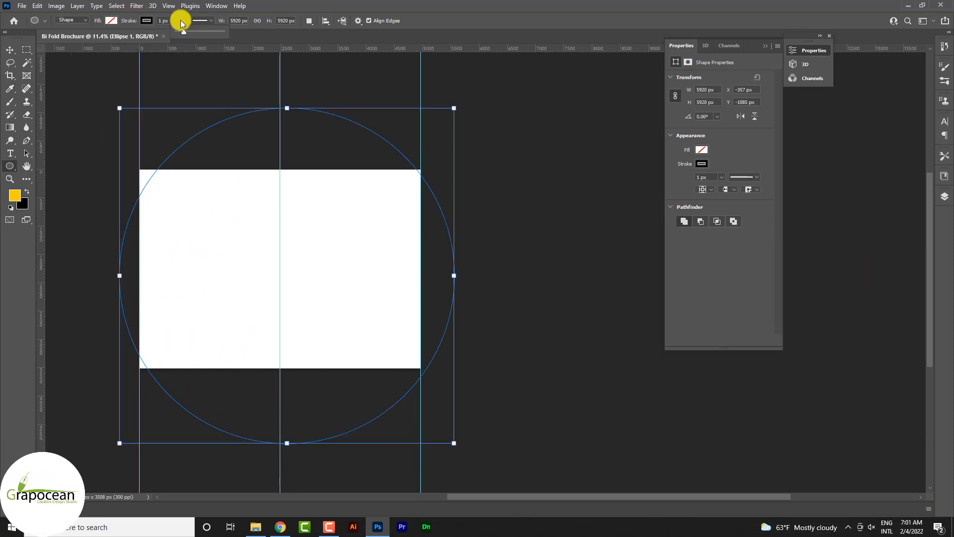
{"action": "left_click_drag", "start_coordinate": [182, 32], "coordinate": [216, 44]}
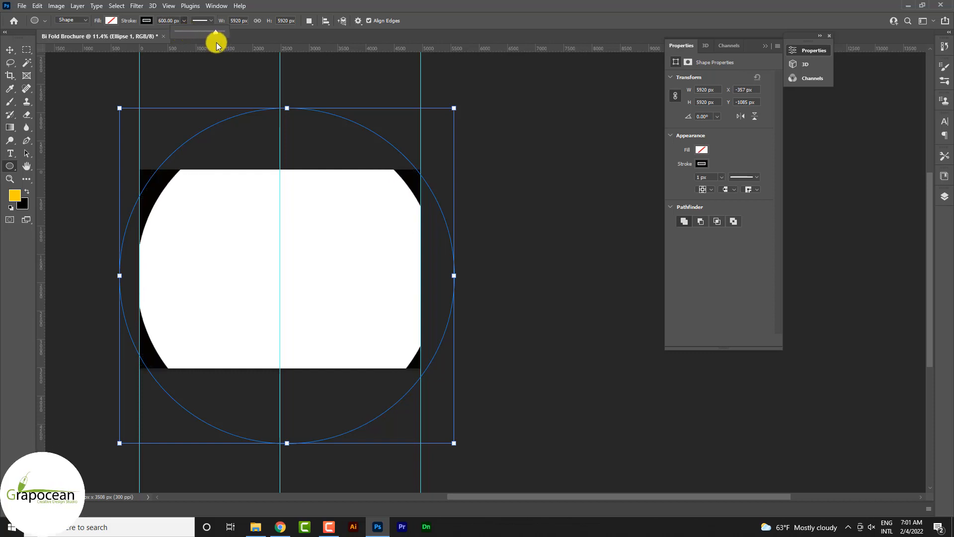
- Move the circle up so its lower arc sweeps across the bottom of the spread
{"action": "left_click", "coordinate": [9, 49]}
{"action": "left_click_drag", "start_coordinate": [411, 188], "coordinate": [411, 74]}
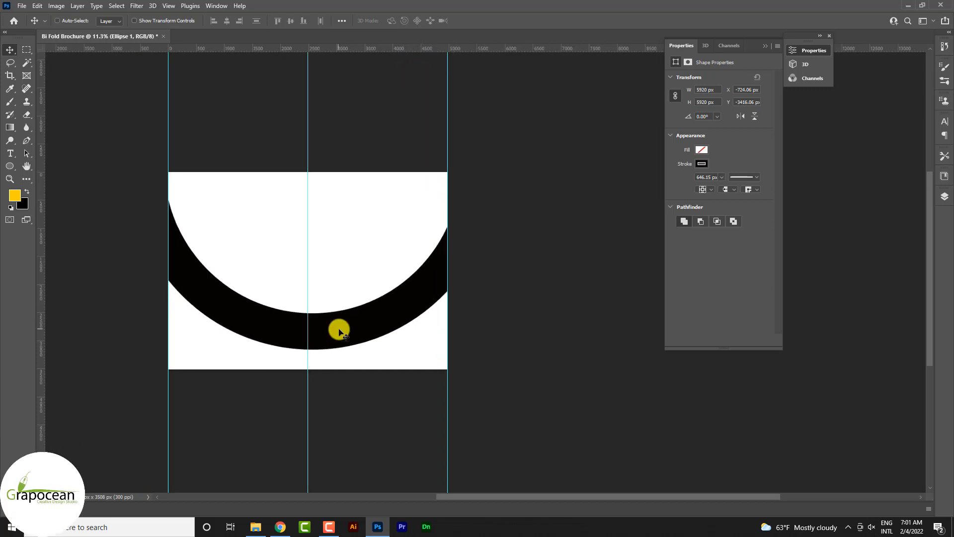
{"action": "left_click_drag", "start_coordinate": [337, 330], "coordinate": [339, 363]}
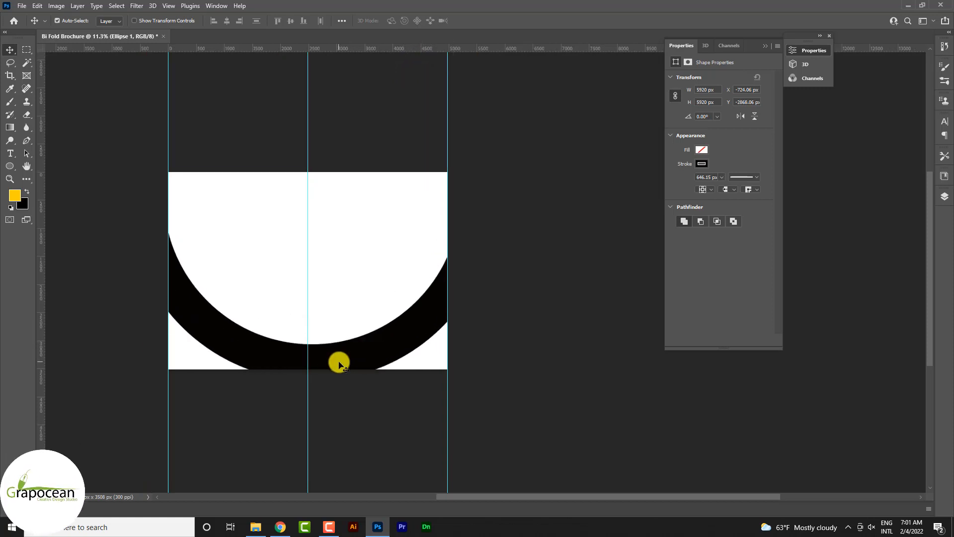
- Thicken the circle's stroke to about 831 px
{"action": "left_click", "coordinate": [10, 166]}
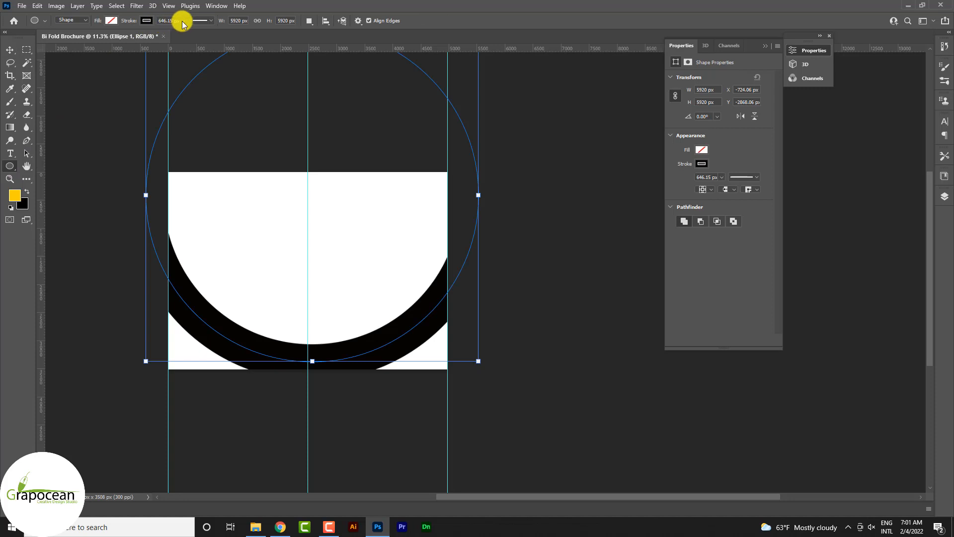
{"action": "left_click", "coordinate": [184, 22]}
{"action": "left_click_drag", "start_coordinate": [186, 30], "coordinate": [187, 35]}
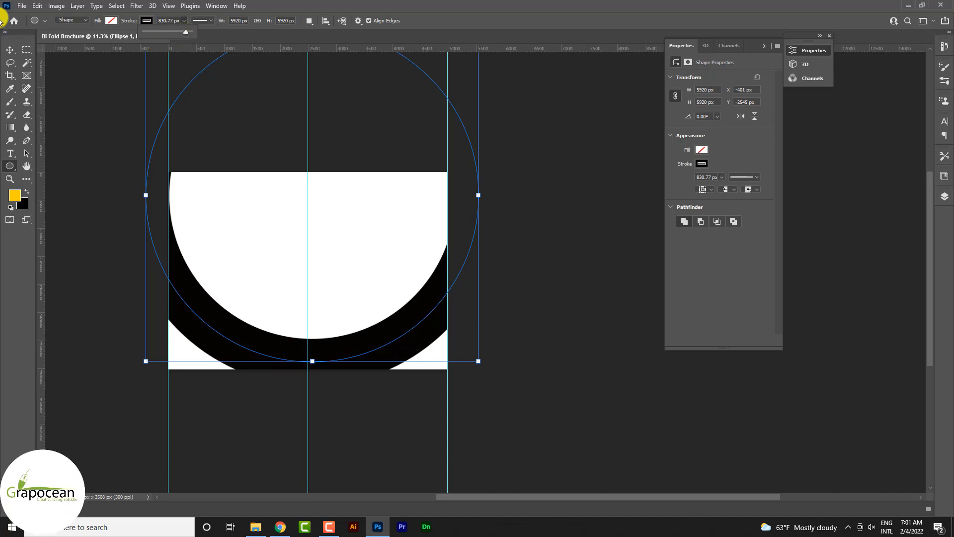
- Centre the thick arc on the middle guide and place a duplicate of it slightly higher
{"action": "left_click", "coordinate": [8, 50]}
{"action": "left_click", "coordinate": [264, 301]}
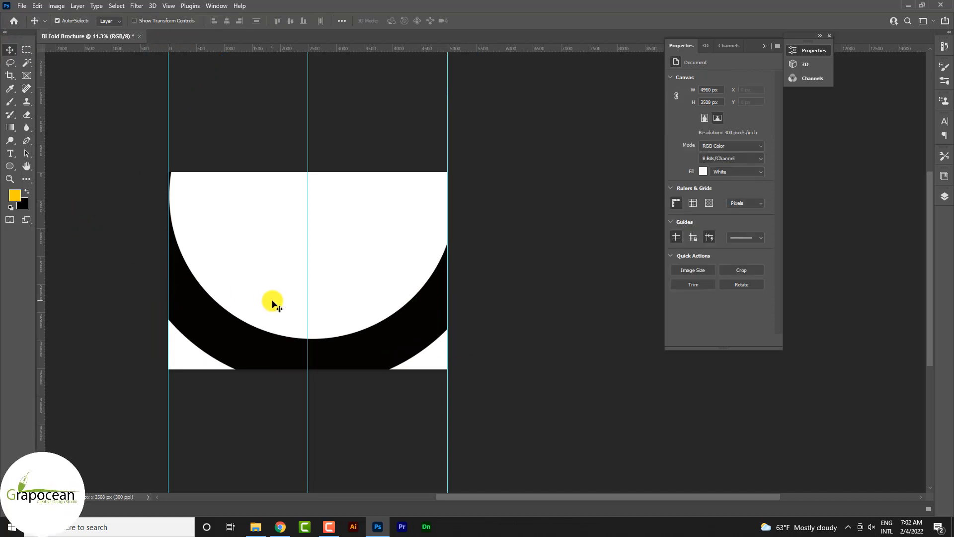
{"action": "left_click_drag", "start_coordinate": [377, 352], "coordinate": [355, 318]}
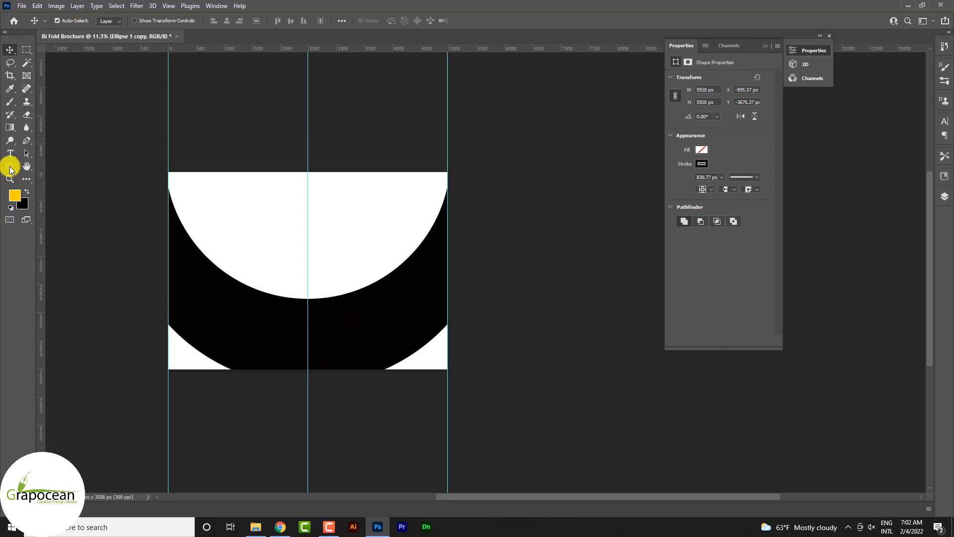
- Reduce the duplicate circle's stroke width to about 103 px
{"action": "left_click", "coordinate": [10, 166]}
{"action": "left_click", "coordinate": [183, 21]}
{"action": "left_click", "coordinate": [159, 32]}
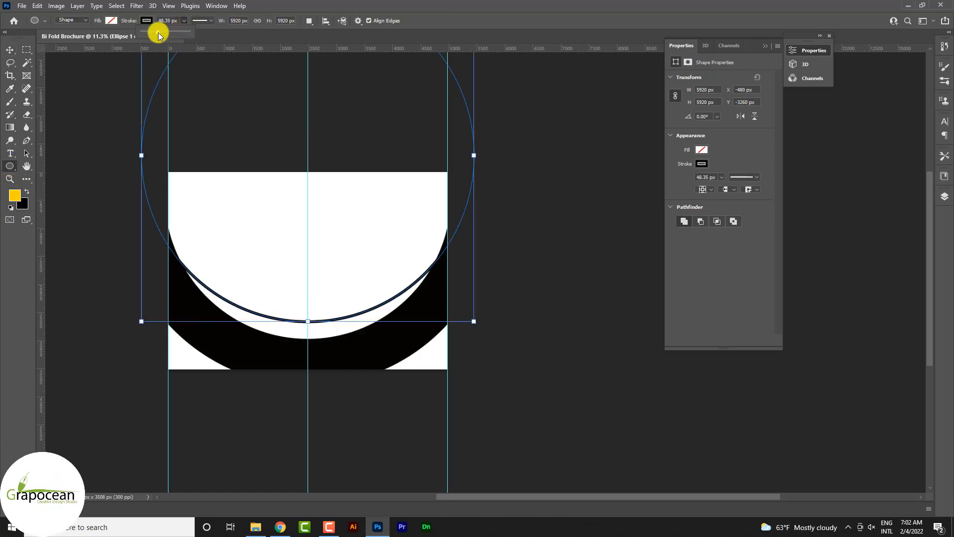
{"action": "left_click_drag", "start_coordinate": [159, 33], "coordinate": [169, 32]}
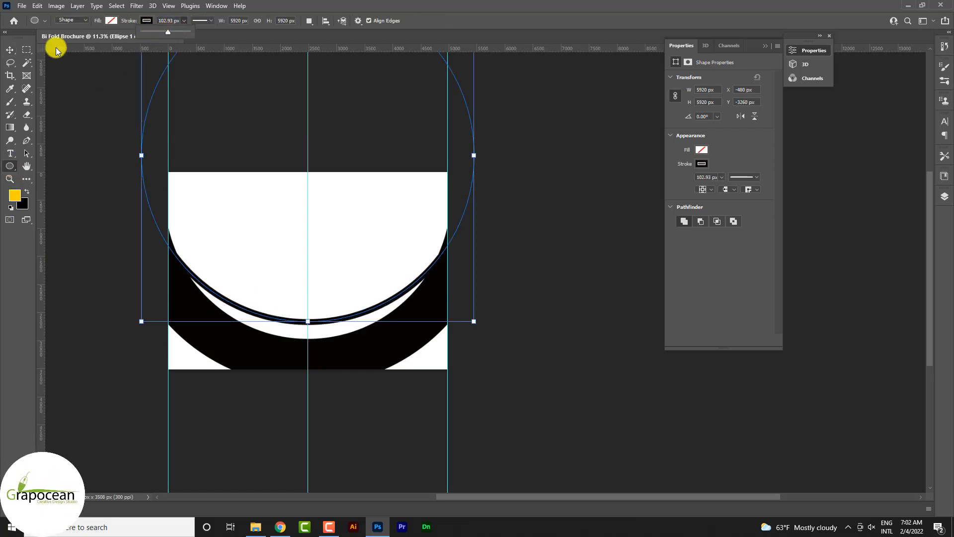
- Try enlarging the thin circle from its centre to about 7555 px in diameter
{"action": "mouse_move", "coordinate": [475, 324]}
{"action": "left_mouse_down"}
{"action": "mouse_move", "coordinate": [450, 317]}
{"action": "mouse_move", "coordinate": [532, 356]}
{"action": "left_mouse_up"}
{"action": "key", "text": "ctrl+z"}
{"action": "left_click", "coordinate": [10, 50]}
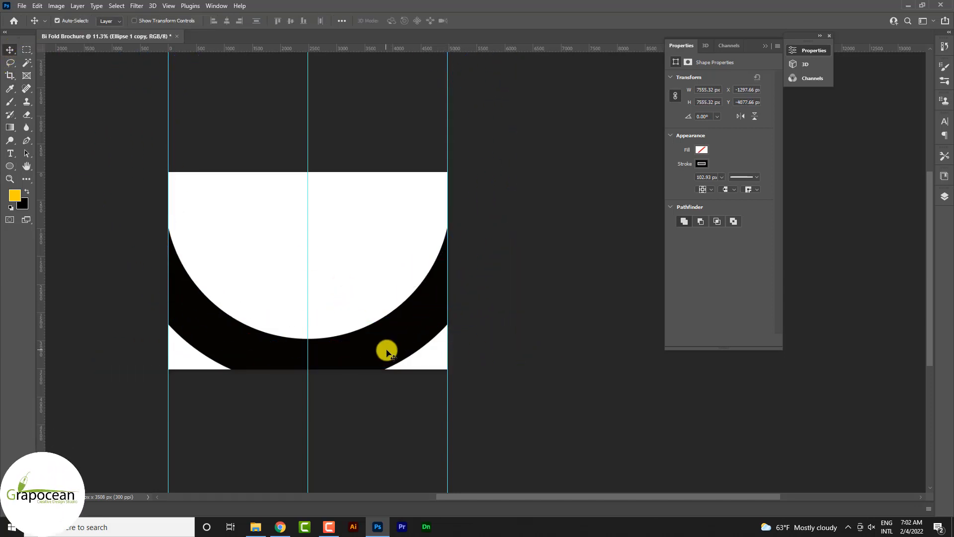
- Scale the thin circle proportionally to 63.49% and position it just inside the thick arc, centred on the middle guide
{"action": "key", "text": "ctrl+t"}
{"action": "left_click_drag", "start_coordinate": [369, 357], "coordinate": [373, 309]}
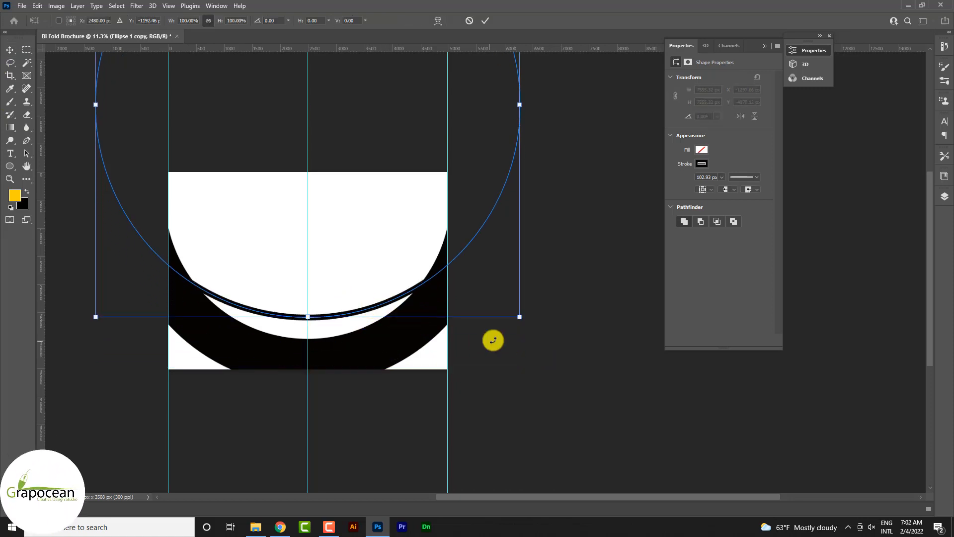
{"action": "left_click_drag", "start_coordinate": [520, 319], "coordinate": [415, 303]}
{"action": "left_click_drag", "start_coordinate": [359, 249], "coordinate": [356, 311]}
{"action": "left_click_drag", "start_coordinate": [458, 320], "coordinate": [434, 309]}
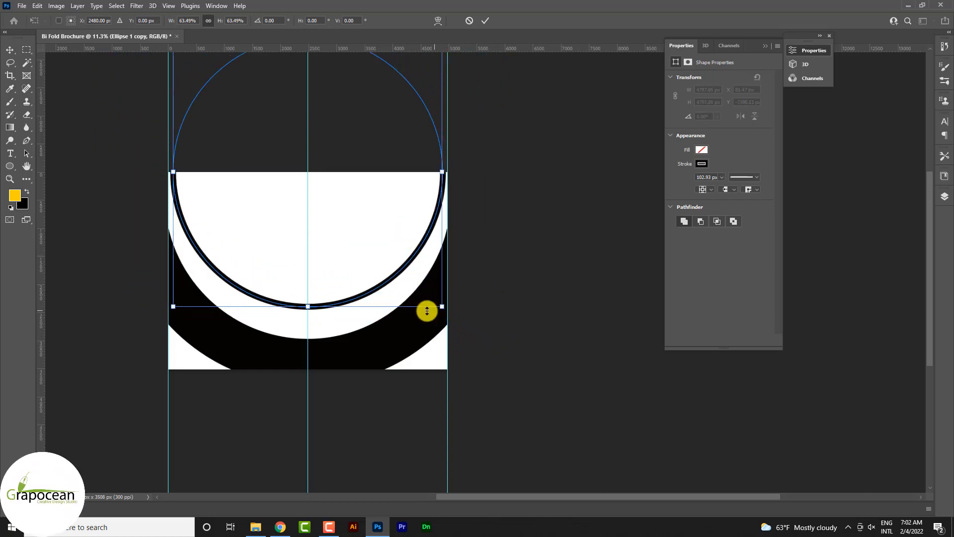
{"action": "left_click_drag", "start_coordinate": [356, 297], "coordinate": [356, 320]}
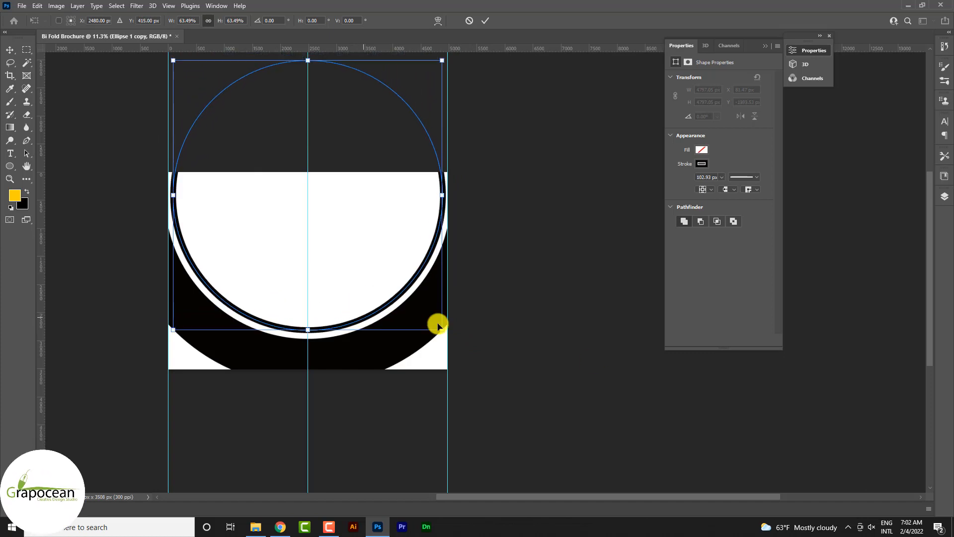
{"action": "key", "text": "Return"}
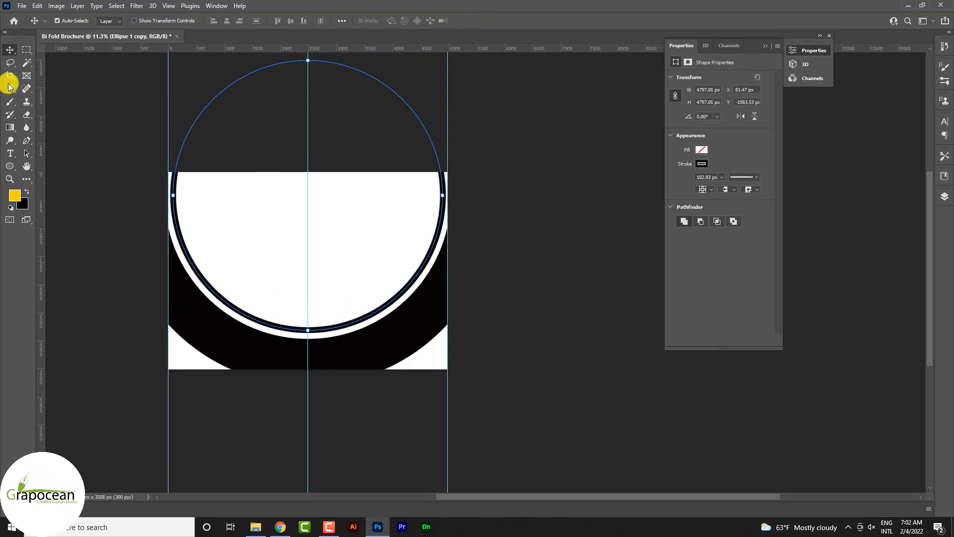
- Duplicate the thin ring slightly upward along the middle guide
{"action": "left_click", "coordinate": [246, 371]}
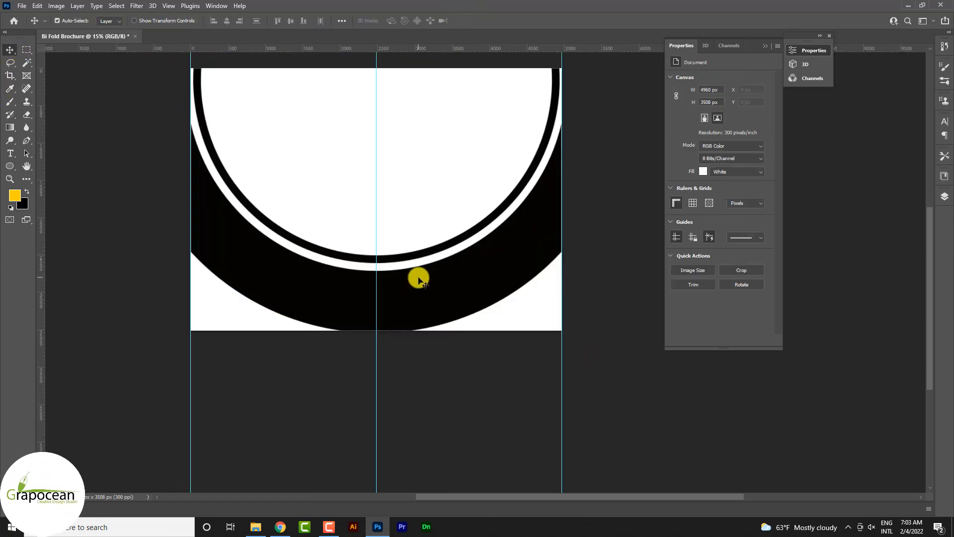
{"action": "left_click_drag", "start_coordinate": [395, 258], "coordinate": [395, 247]}
{"action": "key", "text": "ctrl+t"}
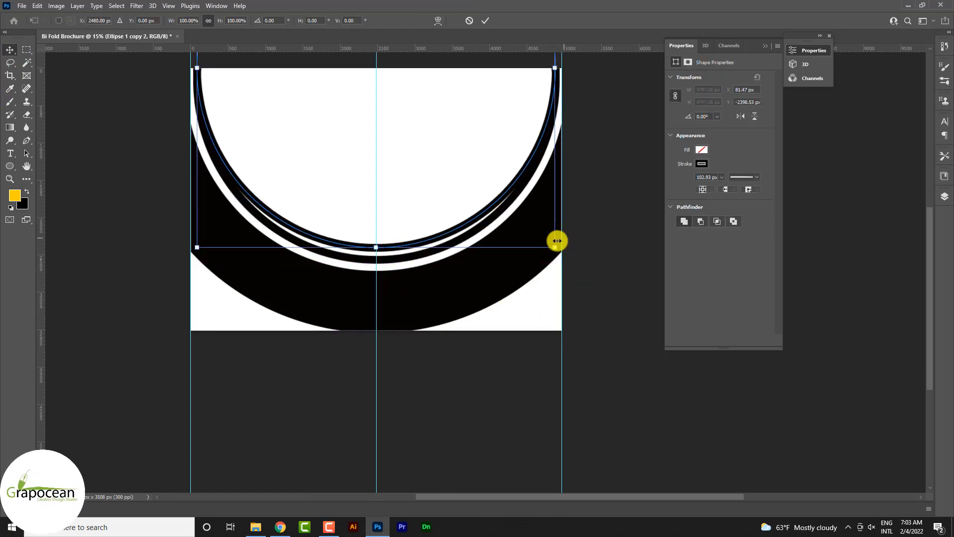
{"action": "left_click_drag", "start_coordinate": [552, 247], "coordinate": [537, 236]}
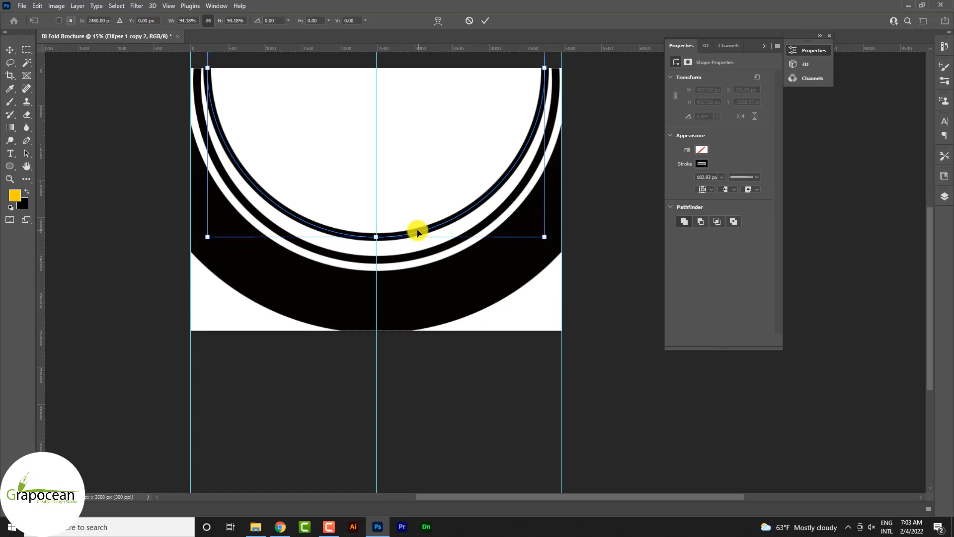
{"action": "left_click", "coordinate": [469, 21]}
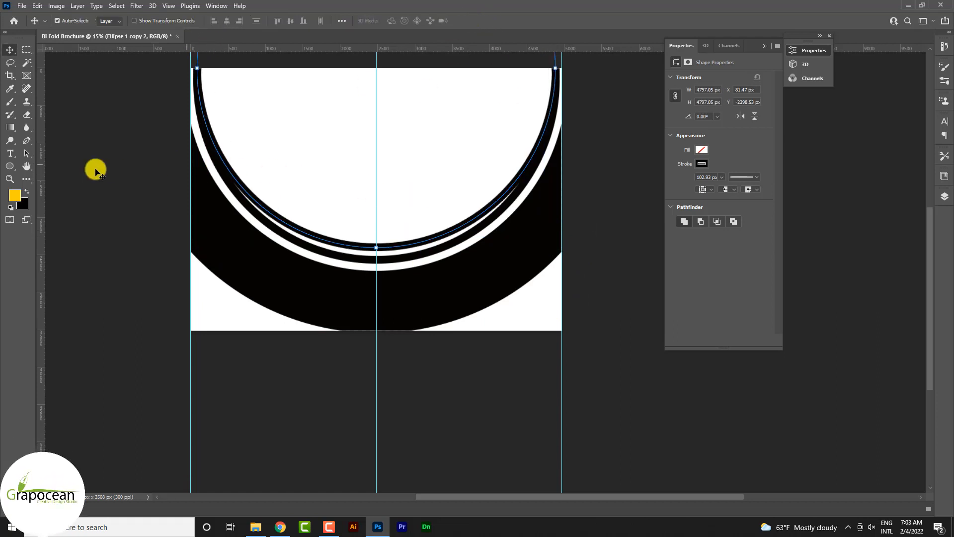
- Increase the new ring's stroke width to about 144 px
{"action": "left_click", "coordinate": [9, 165]}
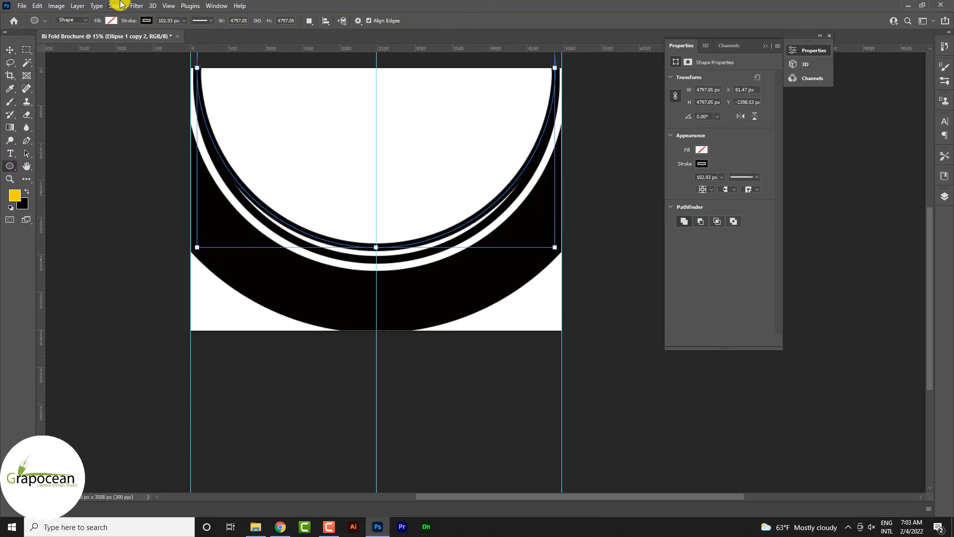
{"action": "left_click", "coordinate": [184, 21]}
{"action": "left_click_drag", "start_coordinate": [184, 31], "coordinate": [192, 37]}
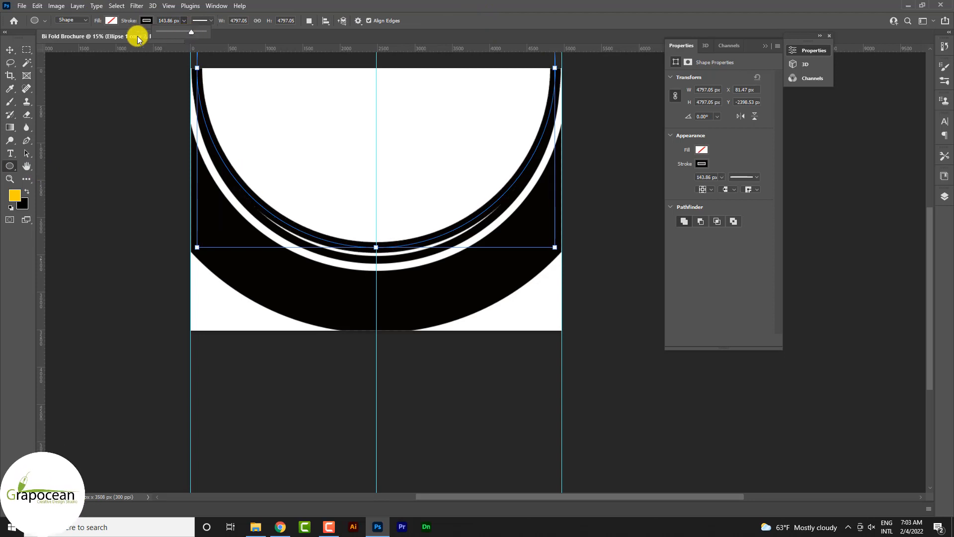
- Scale the innermost ring to 92.93% from its centre and lower it along the middle guide to Y 161 px
{"action": "left_click", "coordinate": [10, 50]}
{"action": "key", "text": "ctrl"}
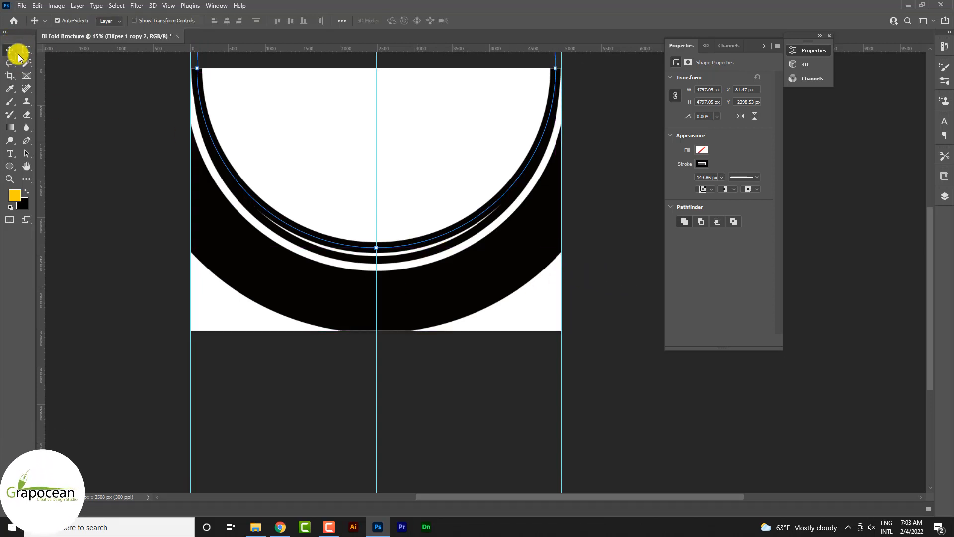
{"action": "left_click", "coordinate": [134, 244]}
{"action": "left_click", "coordinate": [415, 246]}
{"action": "key", "text": "ctrl+t"}
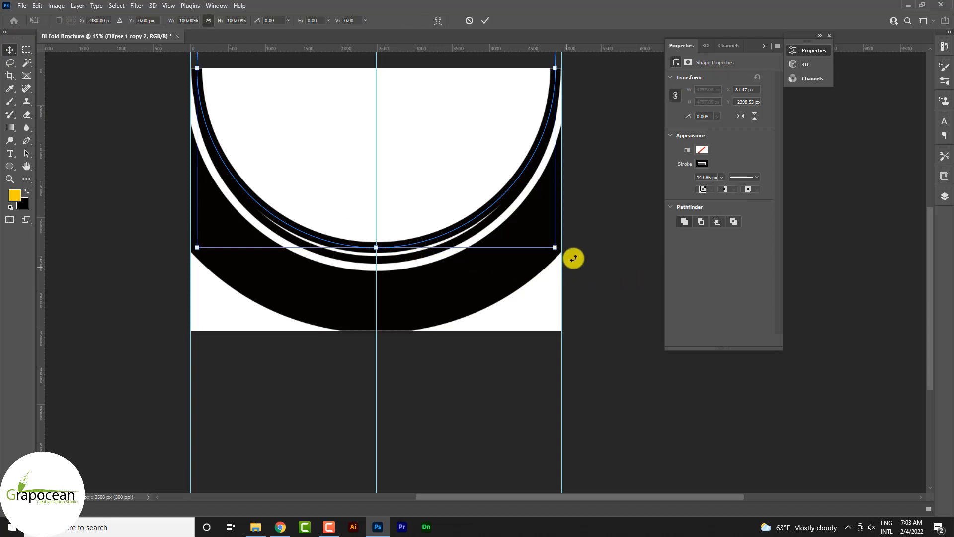
{"action": "left_click_drag", "start_coordinate": [560, 249], "coordinate": [537, 239]}
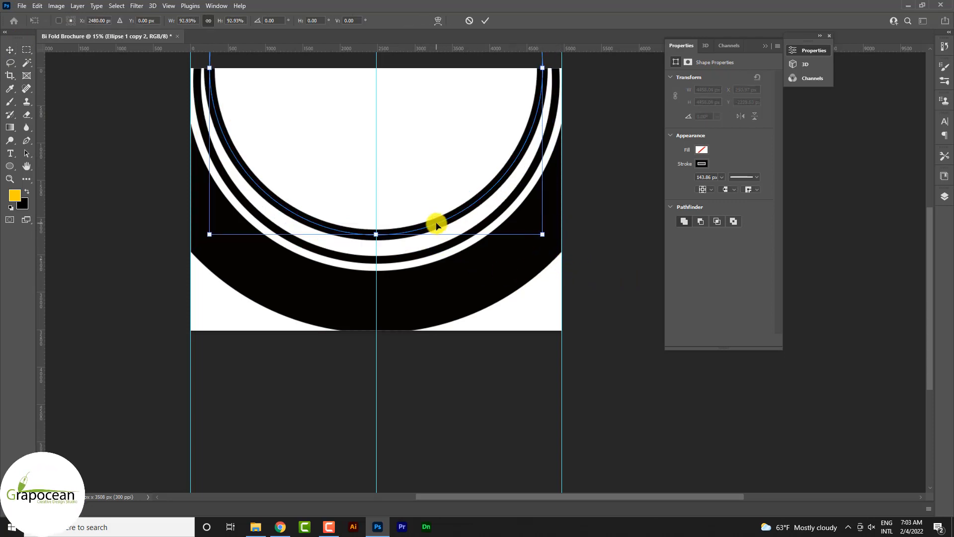
{"action": "left_click_drag", "start_coordinate": [437, 226], "coordinate": [437, 239]}
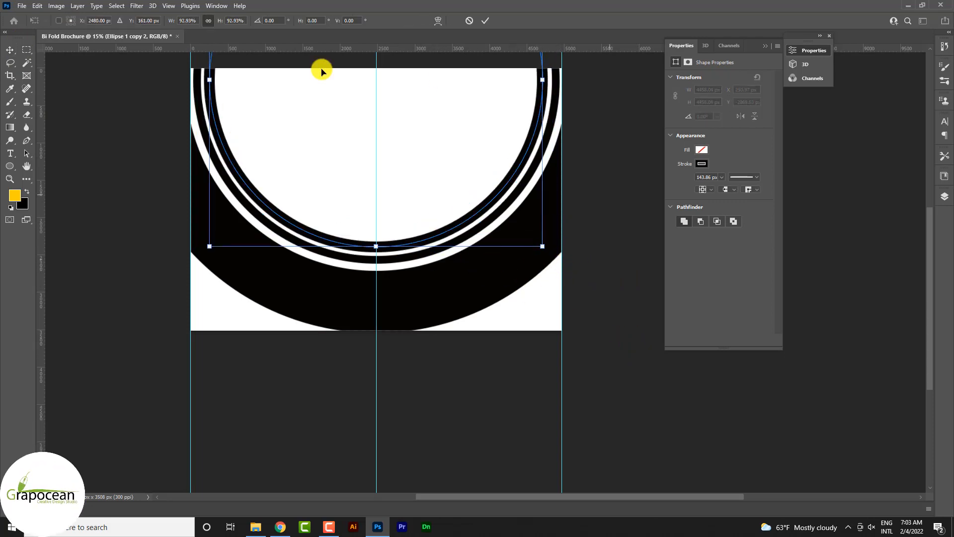
{"action": "left_click", "coordinate": [50, 132]}
- Reduce the thick outer arc's stroke width to about 692 px
{"action": "scroll", "coordinate": [391, 320], "scroll_direction": "down", "scroll_amount": 4}
{"action": "left_click", "coordinate": [430, 302]}
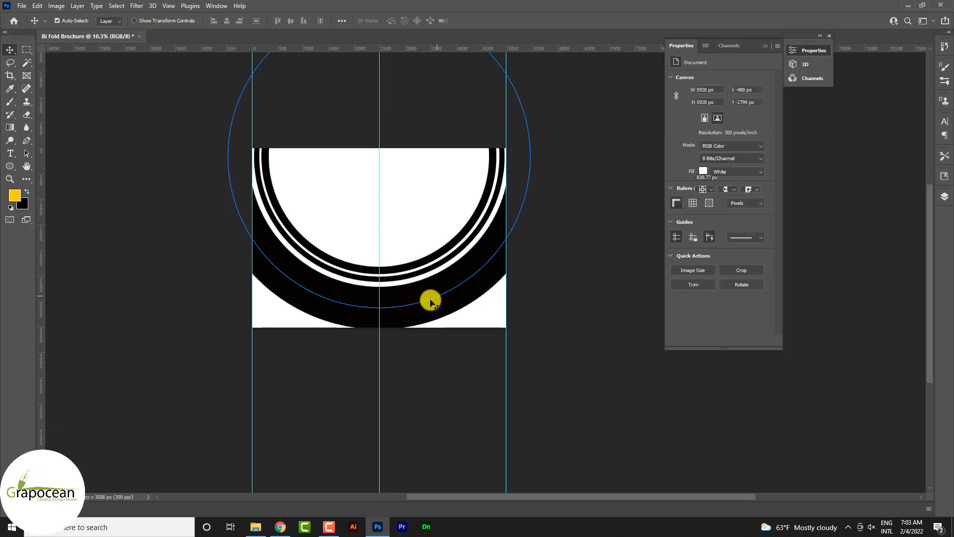
{"action": "left_click", "coordinate": [16, 167]}
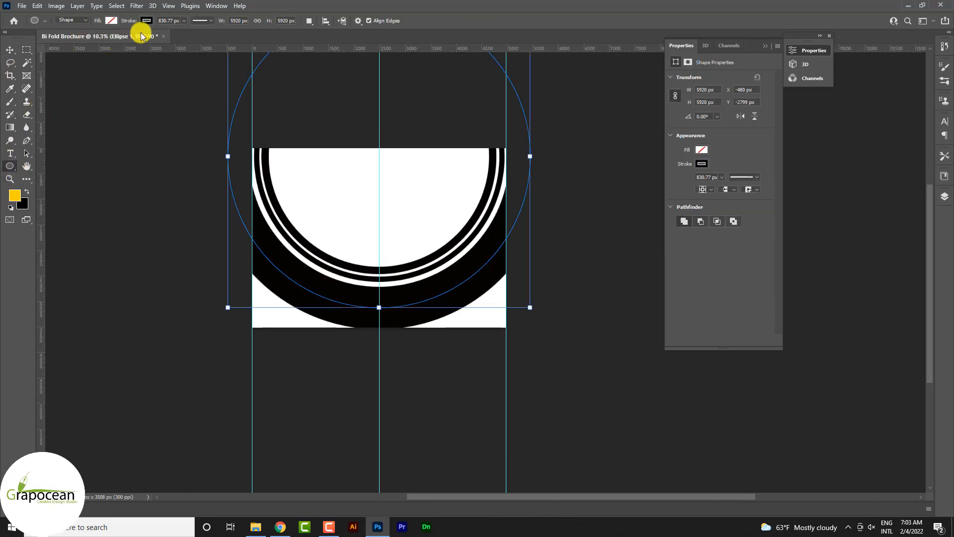
{"action": "left_click", "coordinate": [183, 20]}
{"action": "left_click_drag", "start_coordinate": [171, 34], "coordinate": [183, 33]}
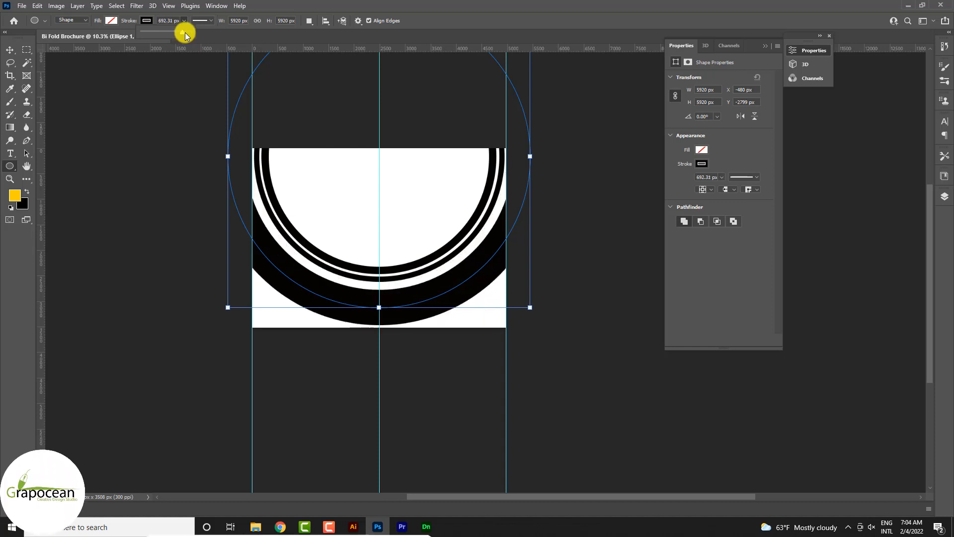
{"action": "left_click", "coordinate": [10, 50]}
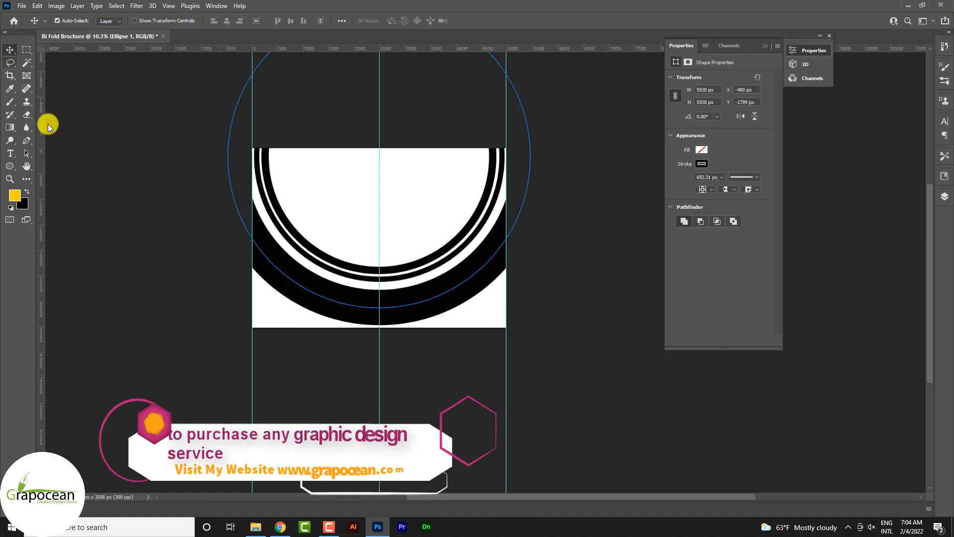
{"action": "left_click", "coordinate": [95, 150]}
- Change the innermost ring's stroke colour to orange FC5130
{"action": "scroll", "coordinate": [454, 270], "scroll_direction": "up", "scroll_amount": 3}
{"action": "scroll", "coordinate": [435, 265], "scroll_direction": "up", "scroll_amount": 5}
{"action": "left_click", "coordinate": [428, 264]}
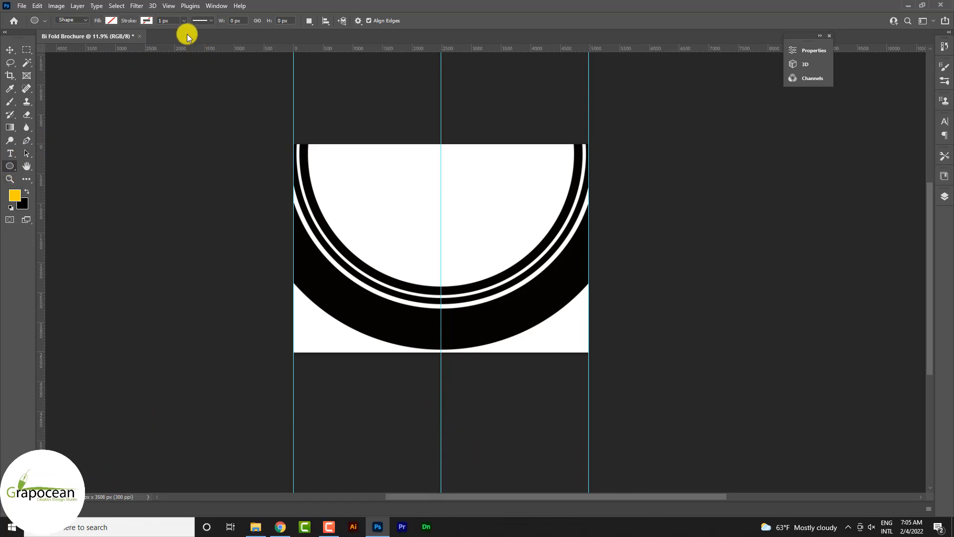
{"action": "left_click", "coordinate": [9, 50]}
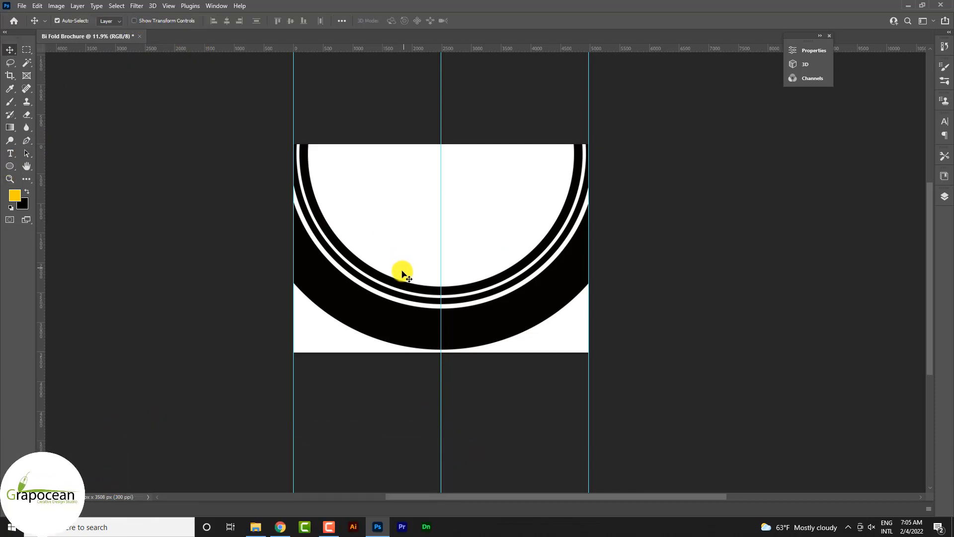
{"action": "left_click", "coordinate": [401, 283]}
{"action": "left_click", "coordinate": [9, 167]}
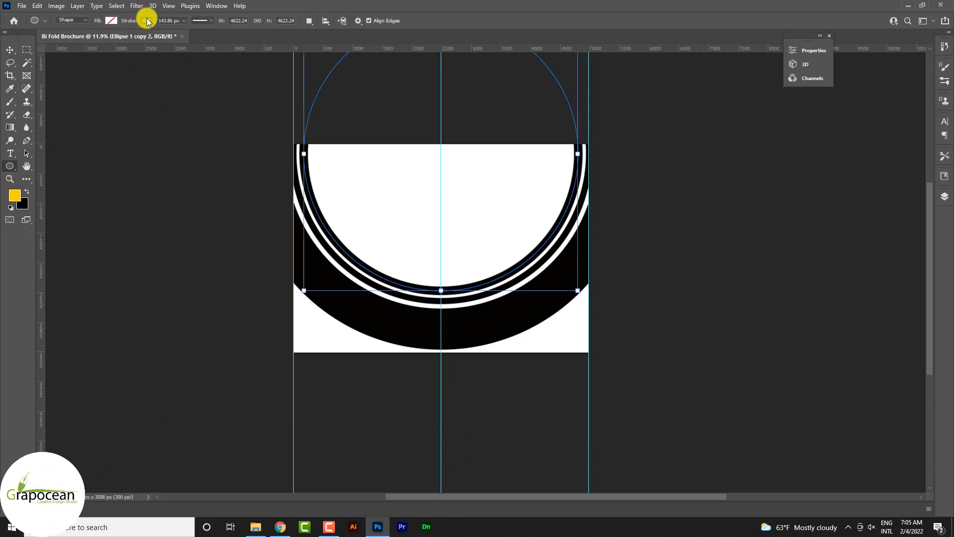
{"action": "left_click", "coordinate": [145, 21]}
{"action": "left_click", "coordinate": [208, 40]}
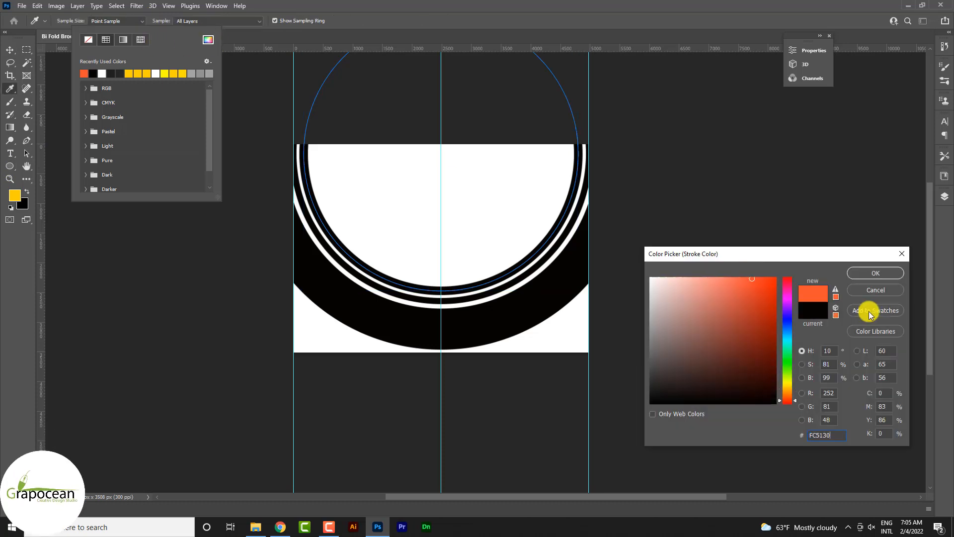
{"action": "left_click", "coordinate": [888, 271]}
{"action": "left_click", "coordinate": [9, 50]}
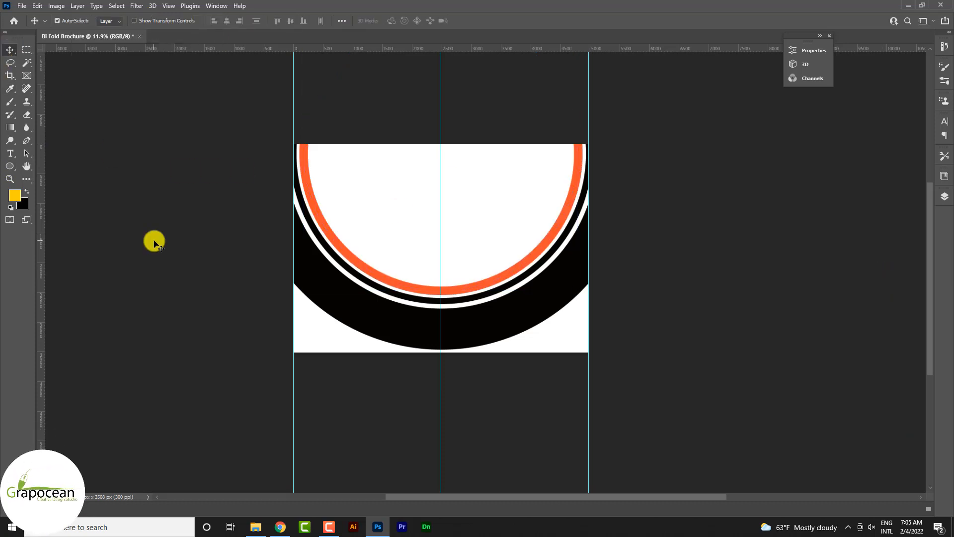
- Draw a circle about 2645 px in diameter overlapping the left page's outer edge and upper bands
{"action": "scroll", "coordinate": [469, 240], "scroll_direction": "down", "scroll_amount": 2}
{"action": "scroll", "coordinate": [542, 316], "scroll_direction": "up", "scroll_amount": 3}
{"action": "scroll", "coordinate": [424, 311], "scroll_direction": "down", "scroll_amount": 3}
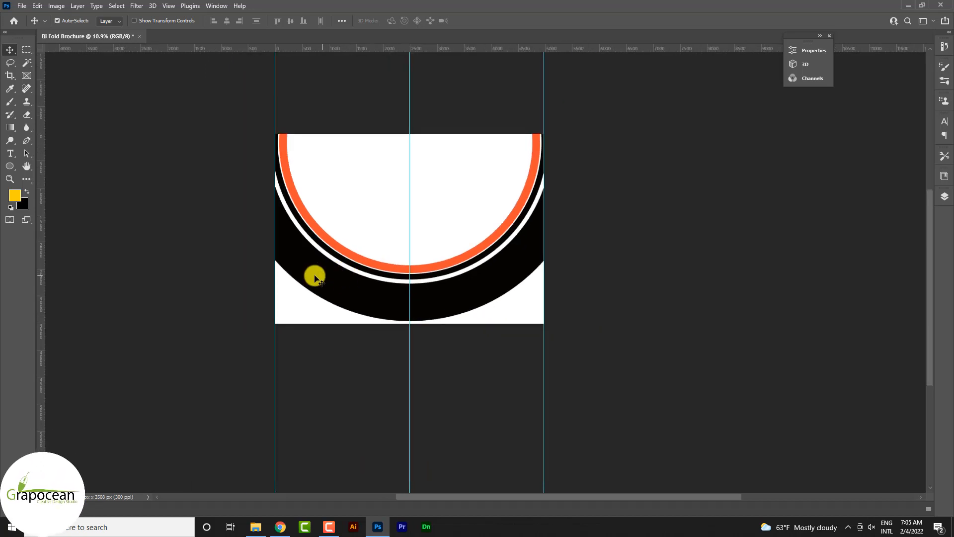
{"action": "right_click", "coordinate": [9, 168]}
{"action": "left_click", "coordinate": [42, 175]}
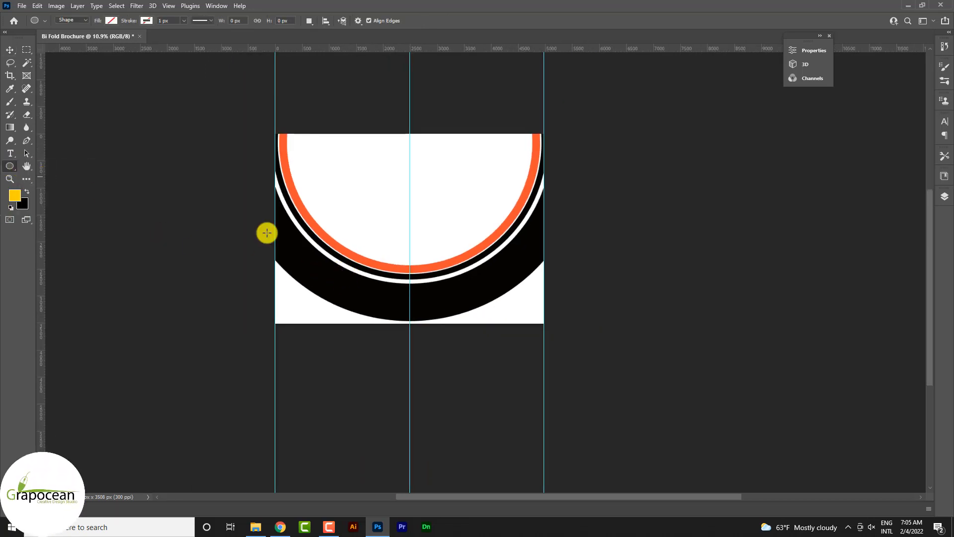
{"action": "left_click_drag", "start_coordinate": [359, 255], "coordinate": [379, 274]}
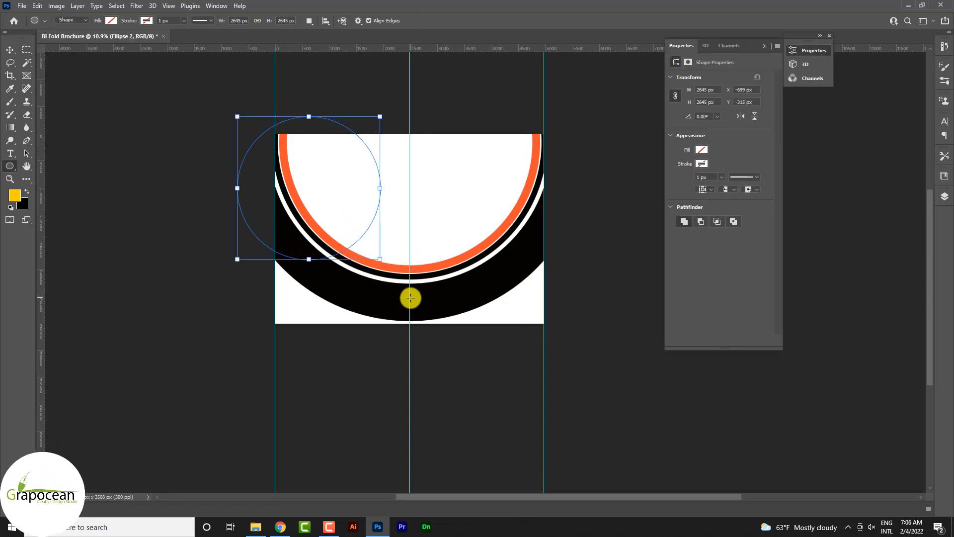
- Fill the new circle with black and shift it slightly to the right
{"action": "left_click", "coordinate": [111, 21]}
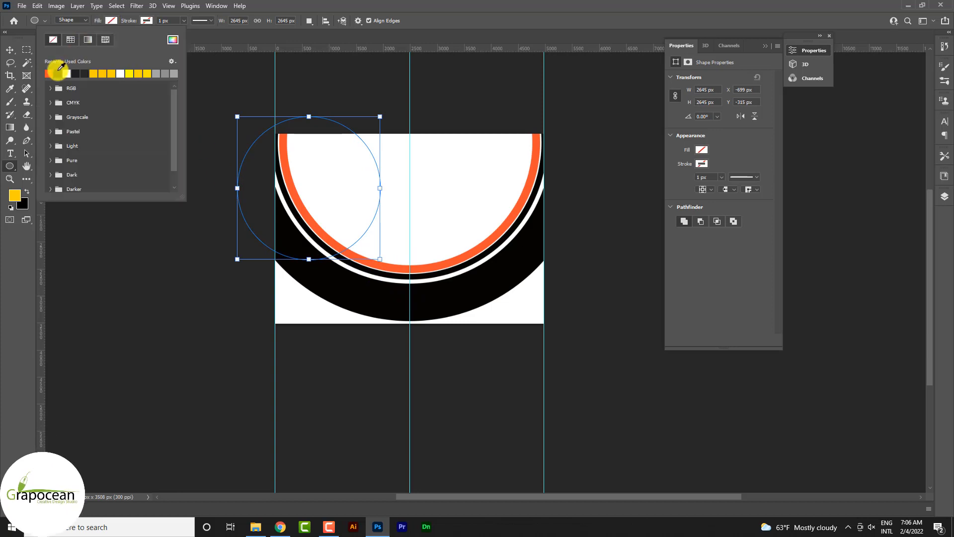
{"action": "left_click", "coordinate": [58, 72]}
{"action": "left_click", "coordinate": [9, 51]}
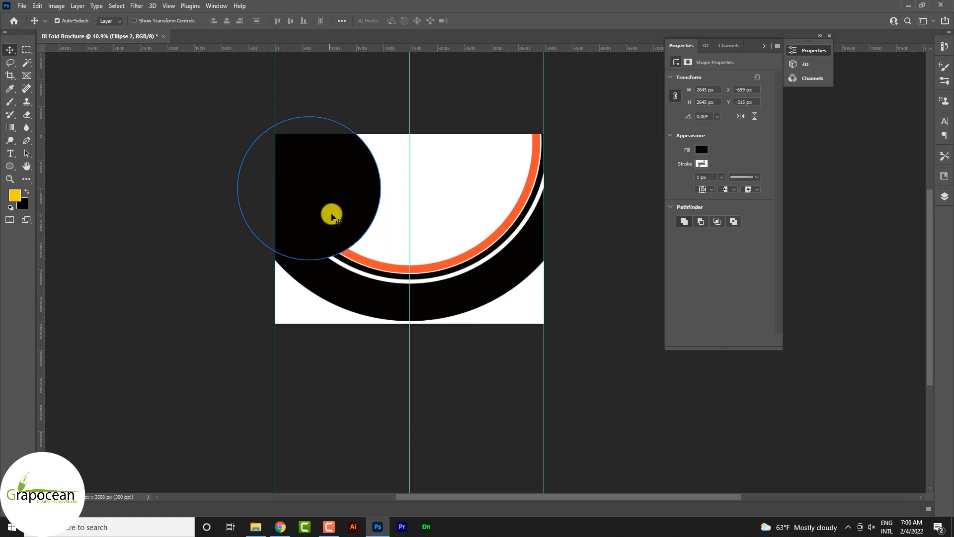
{"action": "left_click_drag", "start_coordinate": [331, 214], "coordinate": [343, 215]}
{"action": "left_click", "coordinate": [655, 366]}
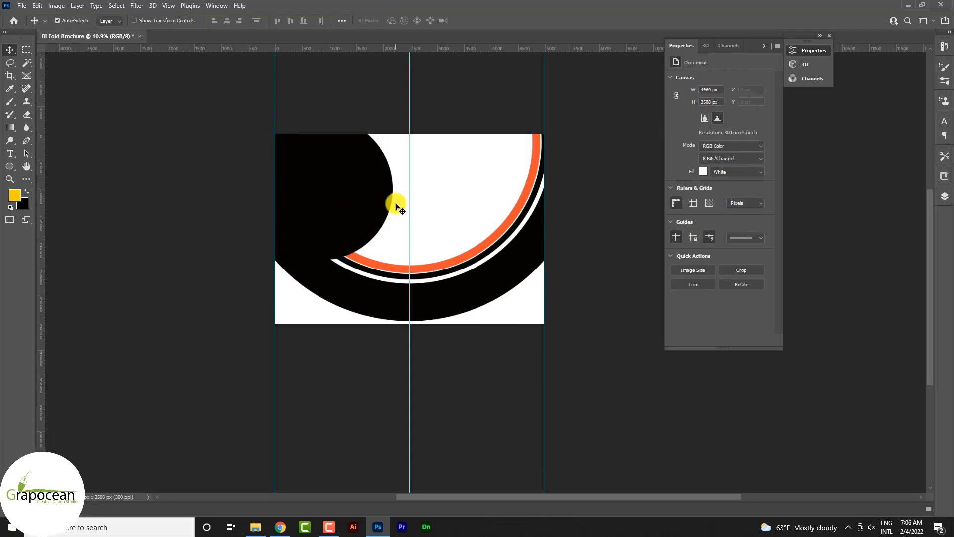
- Open the images [Downloader.la]-61fc792fdc972.jpg and [Downloader.la]-61fc798595b90.jpg
{"action": "left_click", "coordinate": [23, 5]}
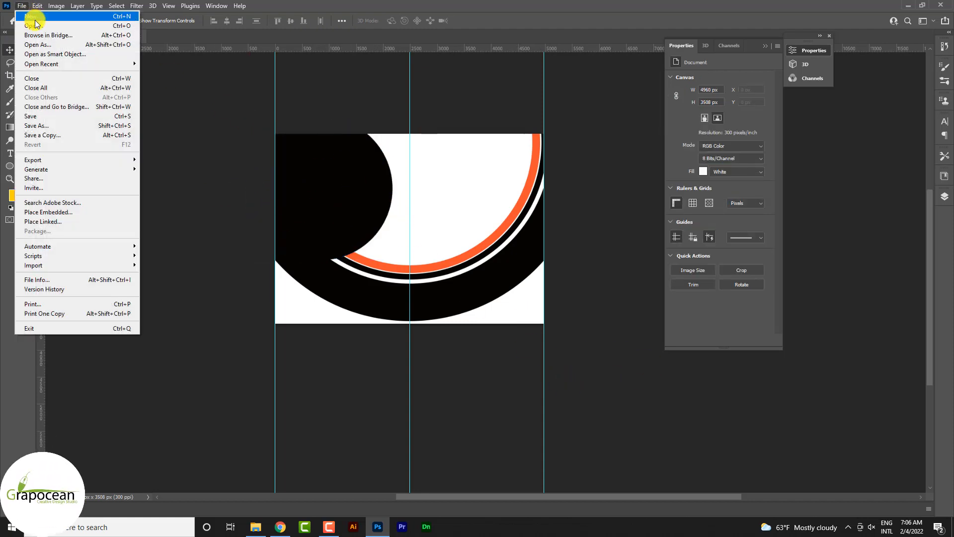
{"action": "left_click", "coordinate": [31, 26]}
{"action": "double_click", "coordinate": [444, 137]}
{"action": "left_click_drag", "start_coordinate": [586, 200], "coordinate": [421, 131]}
{"action": "left_click", "coordinate": [698, 318]}
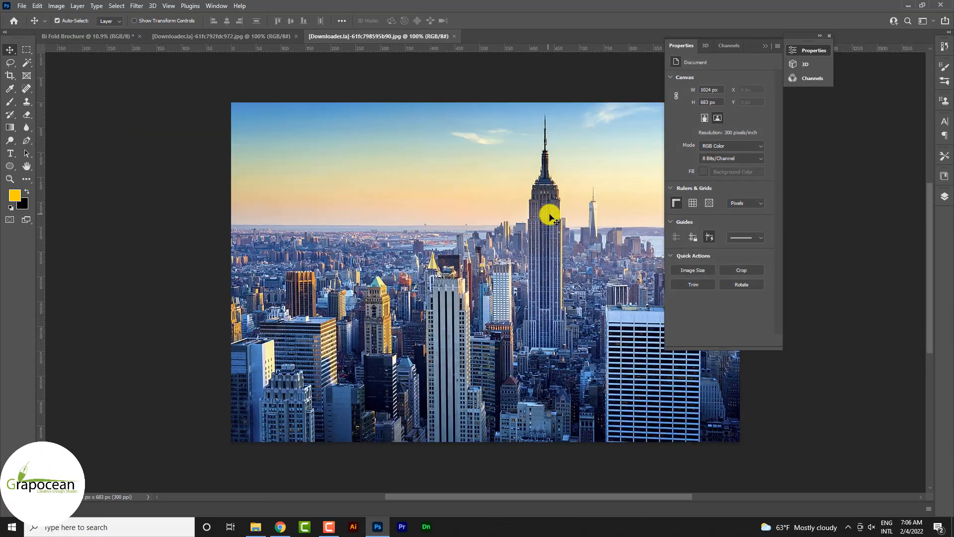
- Bring the city skyline photo into the Bi Fold Brochure document and place it over the black circle
{"action": "left_click", "coordinate": [765, 45]}
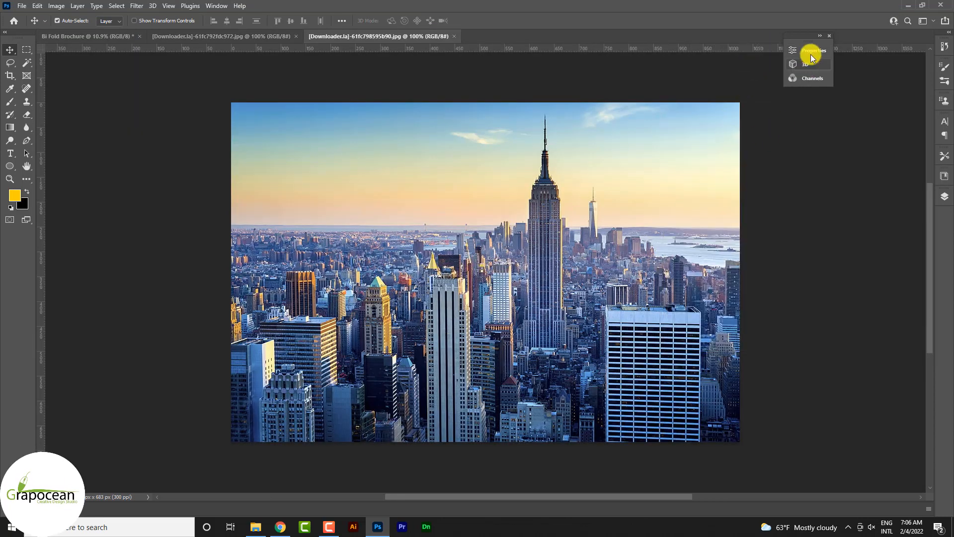
{"action": "left_click", "coordinate": [827, 36]}
{"action": "left_click", "coordinate": [944, 196]}
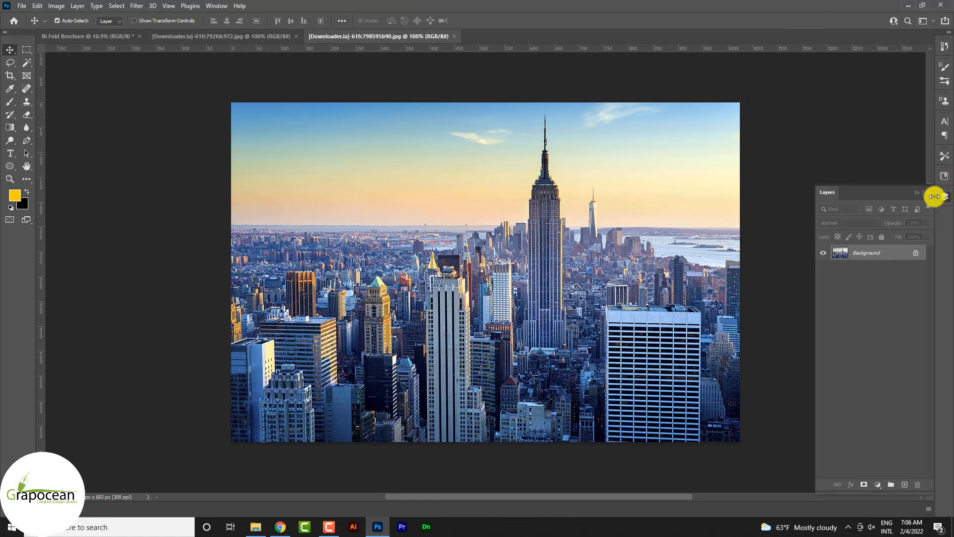
{"action": "left_click_drag", "start_coordinate": [611, 200], "coordinate": [109, 38]}
{"action": "left_click_drag", "start_coordinate": [348, 205], "coordinate": [348, 206]}
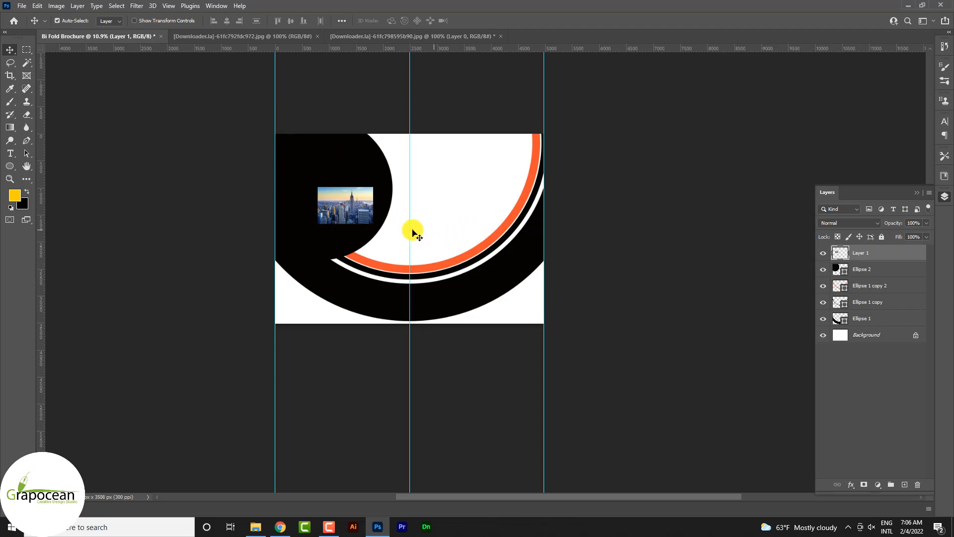
- Enlarge the skyline photo to 356.20% so it covers the black circle, and clip it to the circle's shape
{"action": "left_click", "coordinate": [36, 6]}
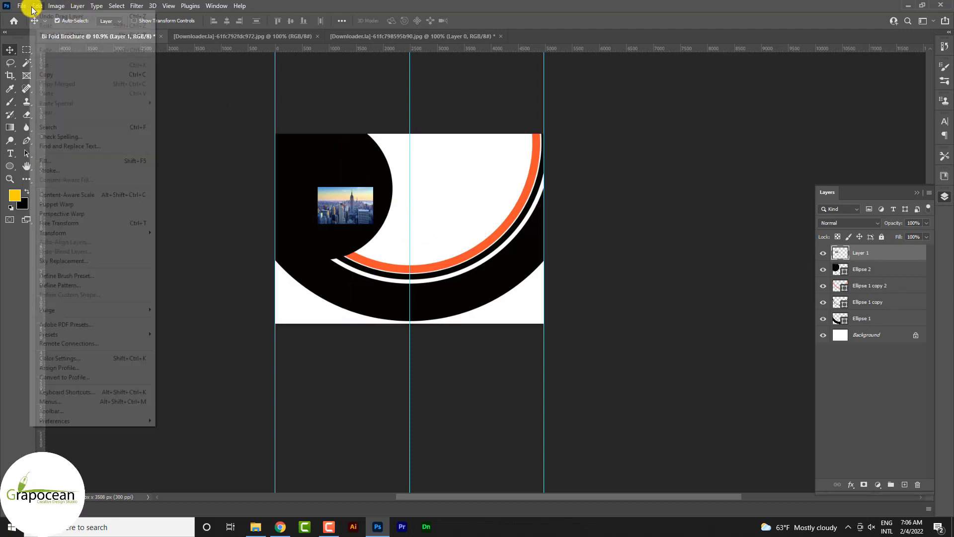
{"action": "left_click", "coordinate": [75, 222]}
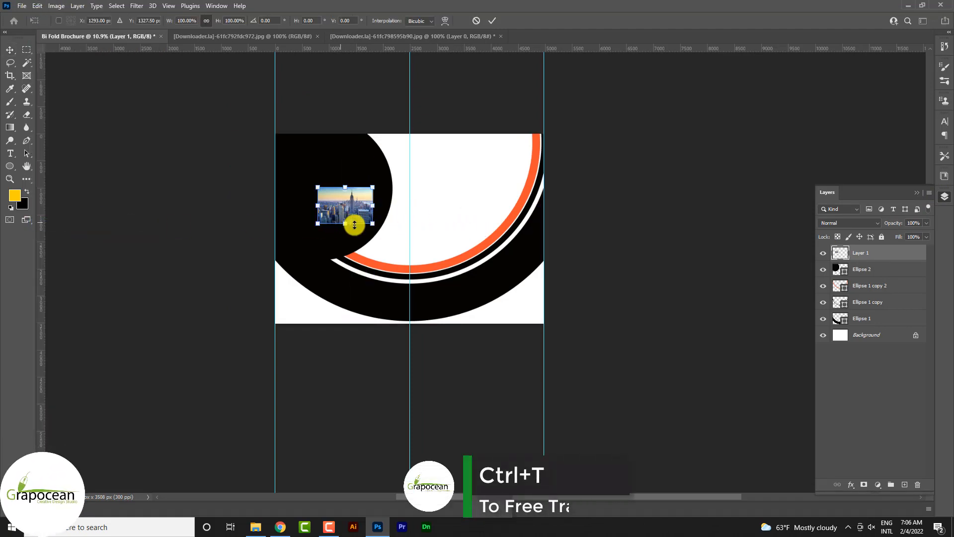
{"action": "left_click_drag", "start_coordinate": [373, 224], "coordinate": [348, 222]}
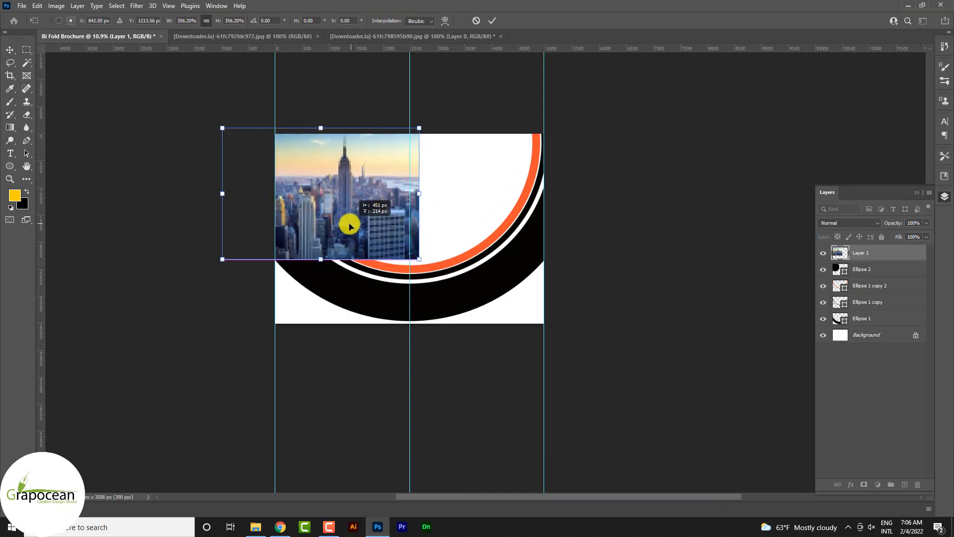
{"action": "left_click", "coordinate": [495, 20]}
{"action": "right_click", "coordinate": [883, 253]}
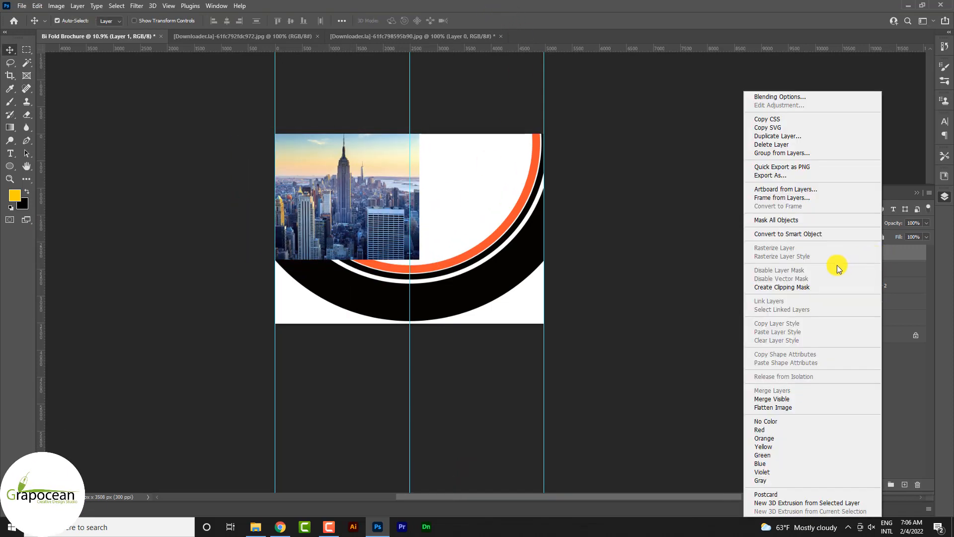
{"action": "left_click", "coordinate": [792, 291]}
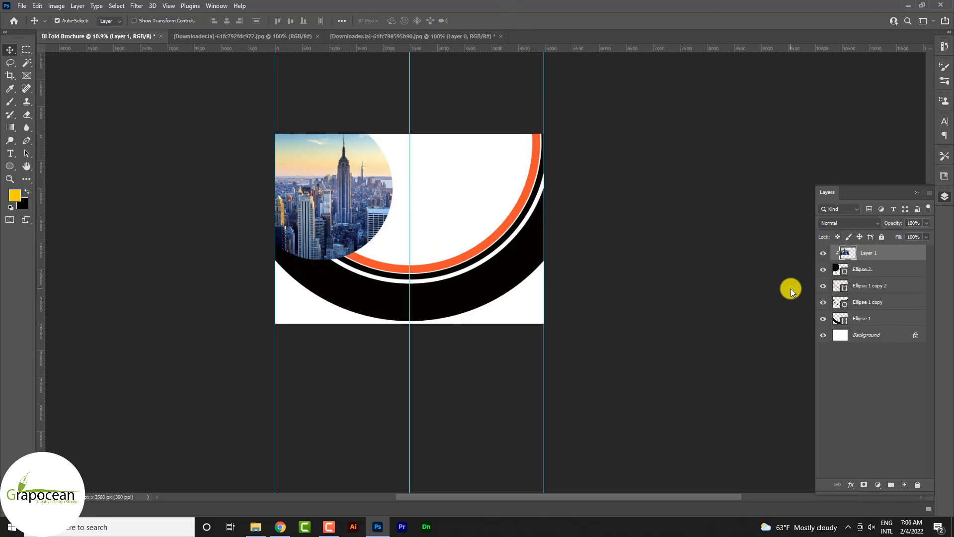
- Add a white 65 px outside stroke to the photo circle as a layer style
{"action": "right_click", "coordinate": [882, 273]}
{"action": "left_click", "coordinate": [786, 97]}
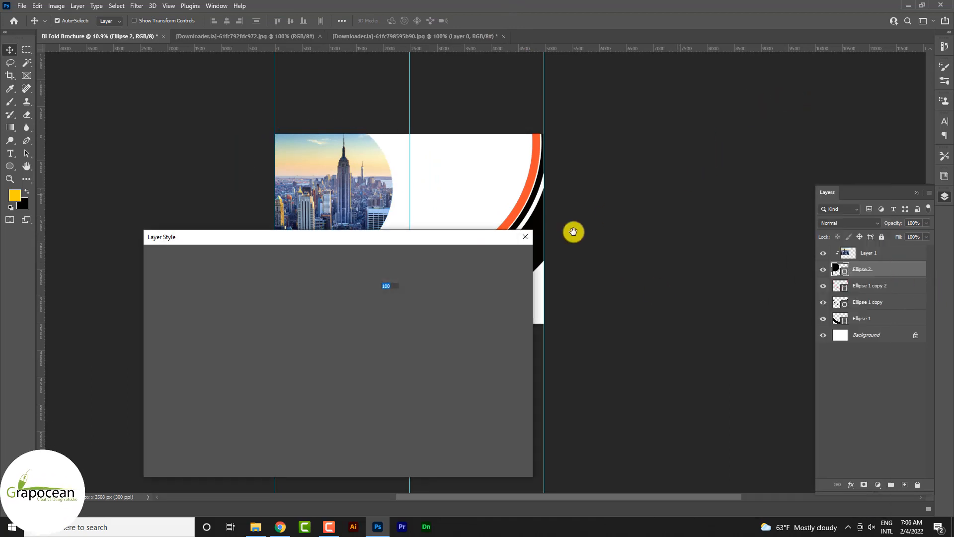
{"action": "left_click", "coordinate": [170, 323]}
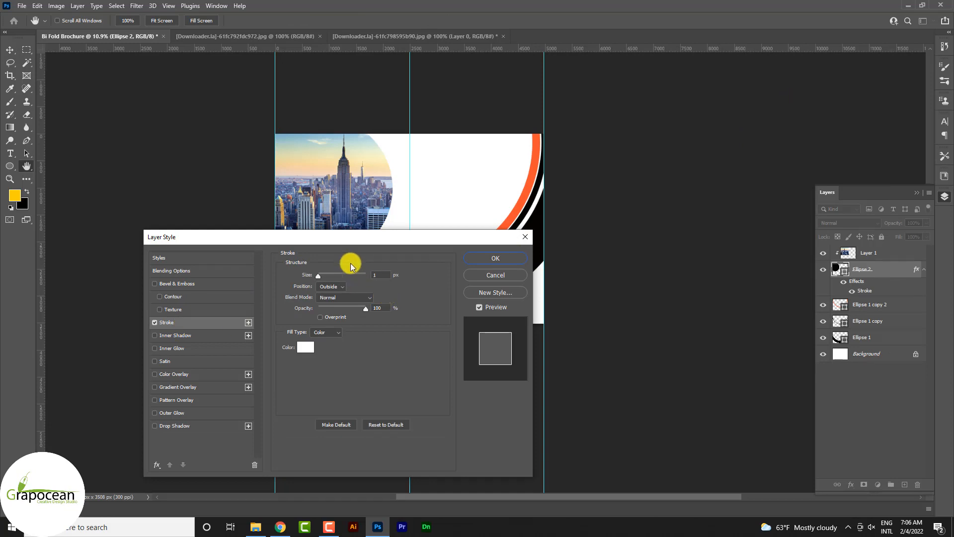
{"action": "mouse_move", "coordinate": [351, 267]}
{"action": "left_mouse_down"}
{"action": "mouse_move", "coordinate": [645, 263]}
{"action": "mouse_move", "coordinate": [641, 279]}
{"action": "left_mouse_up"}
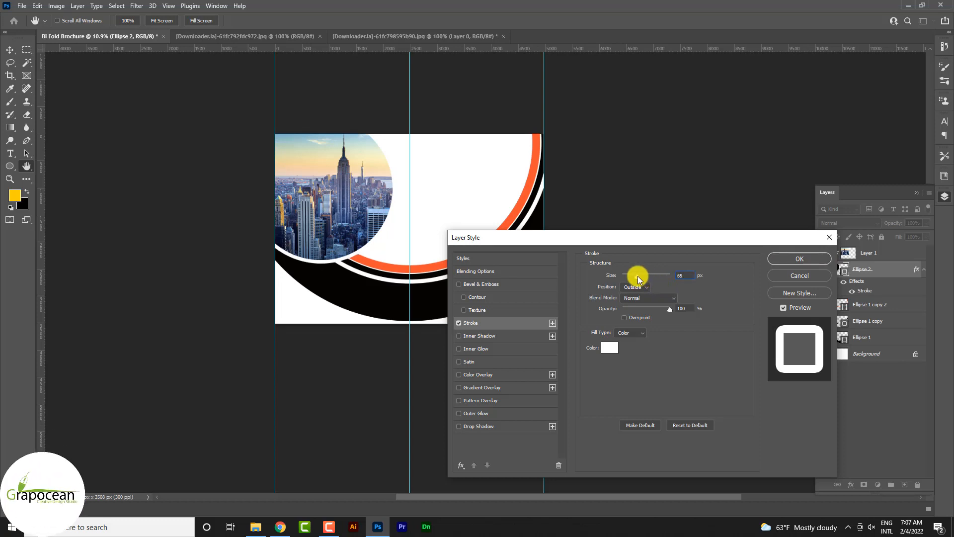
{"action": "left_click", "coordinate": [802, 257]}
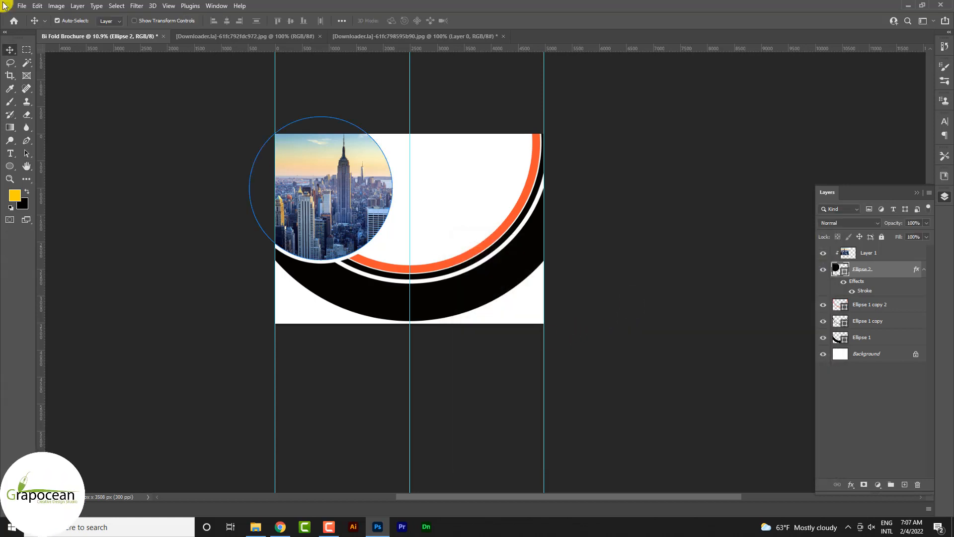
- Apply an Arc warp to the path of the circle that holds the skyline photo
{"action": "left_click", "coordinate": [373, 219]}
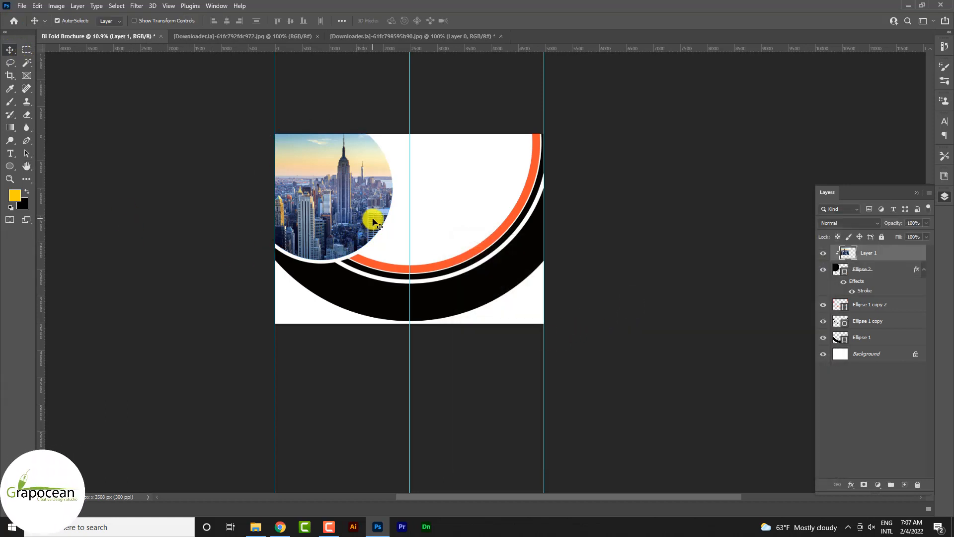
{"action": "left_click", "coordinate": [870, 270]}
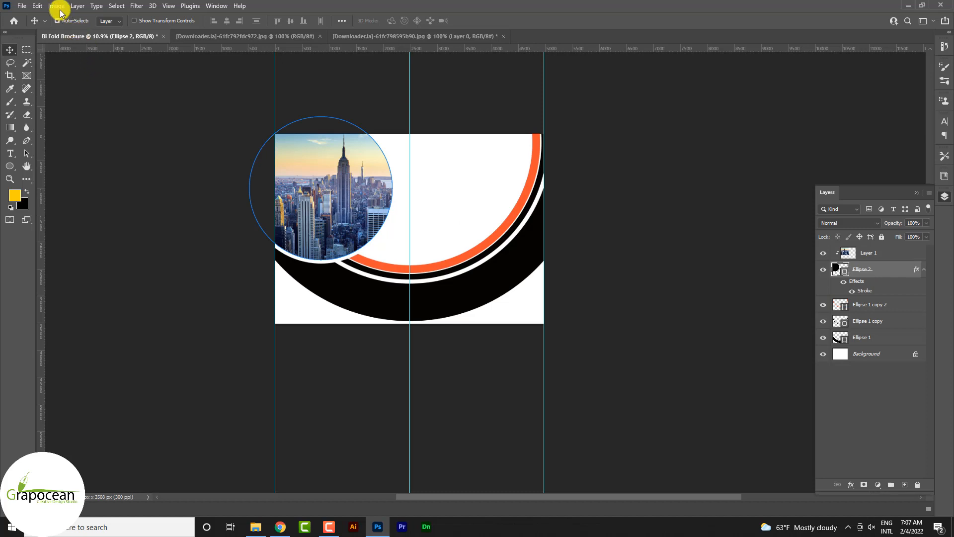
{"action": "left_click", "coordinate": [37, 6]}
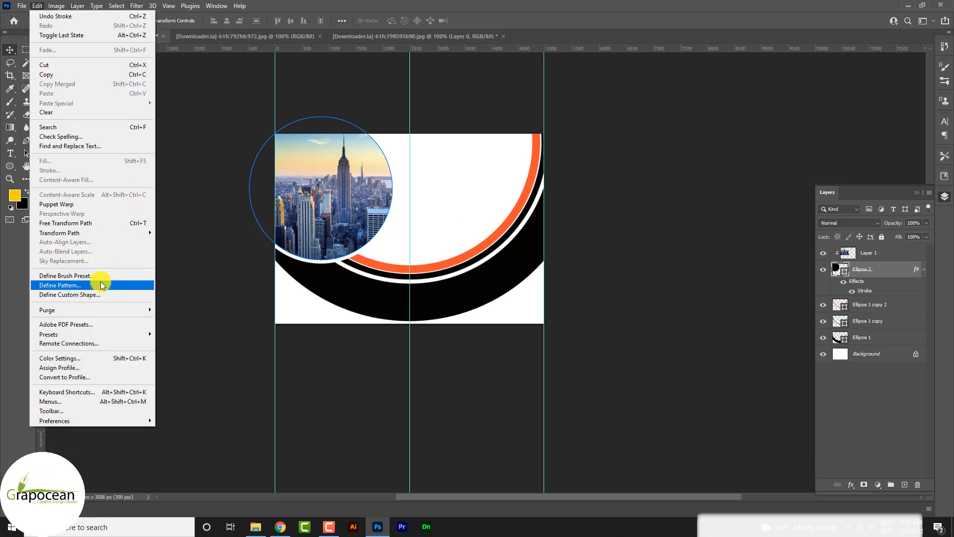
{"action": "mouse_move", "coordinate": [121, 233]}
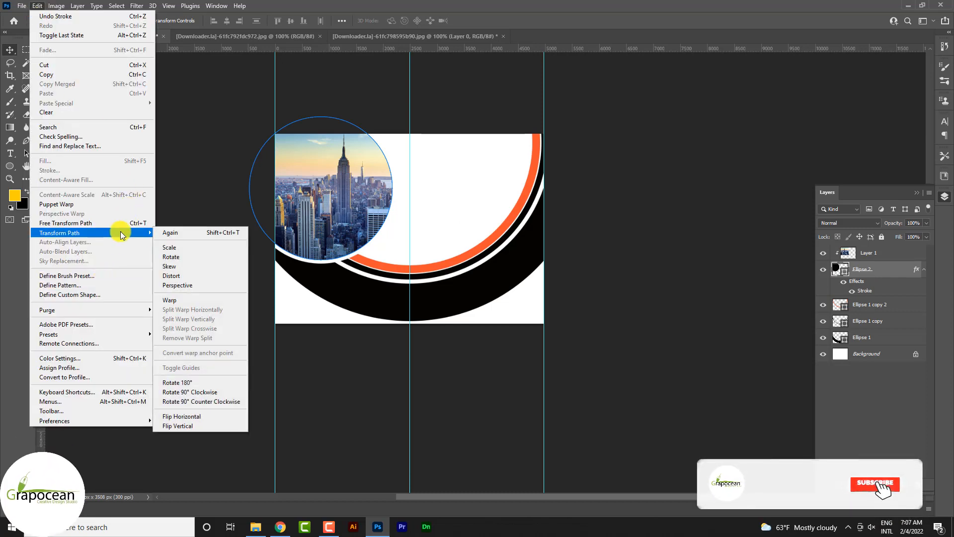
{"action": "left_click", "coordinate": [239, 300]}
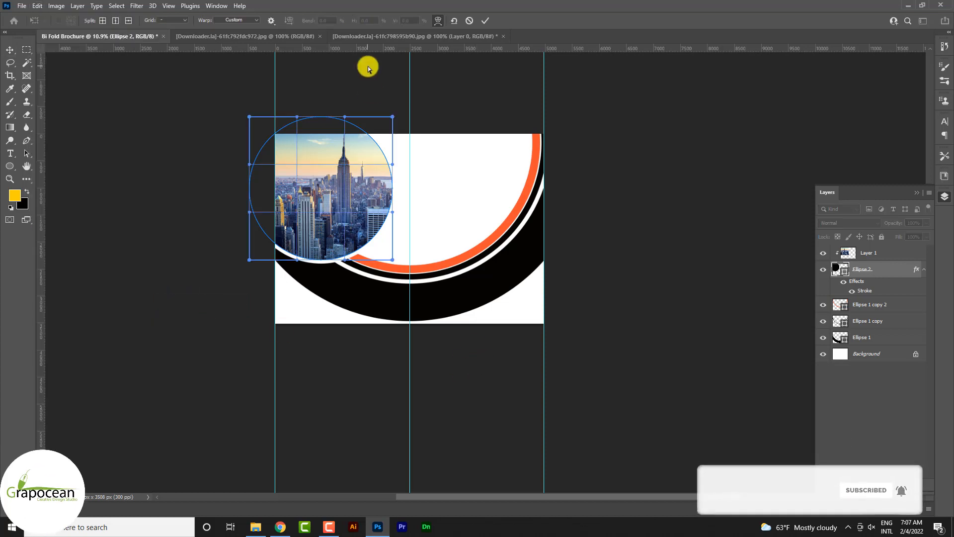
{"action": "left_click", "coordinate": [239, 20]}
{"action": "left_click", "coordinate": [239, 46]}
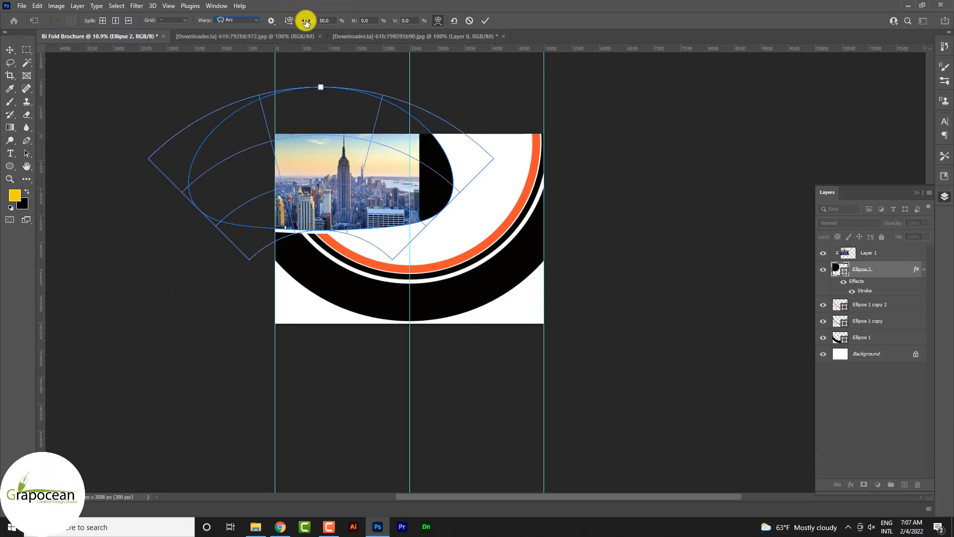
- Set the arc warp to bend 0.8, horizontal distortion -29.9 and vertical distortion 3.2, and apply it
{"action": "mouse_move", "coordinate": [306, 22]}
{"action": "left_mouse_down"}
{"action": "mouse_move", "coordinate": [8, 21]}
{"action": "mouse_move", "coordinate": [287, 16]}
{"action": "left_mouse_up"}
{"action": "left_click_drag", "start_coordinate": [353, 20], "coordinate": [184, 42]}
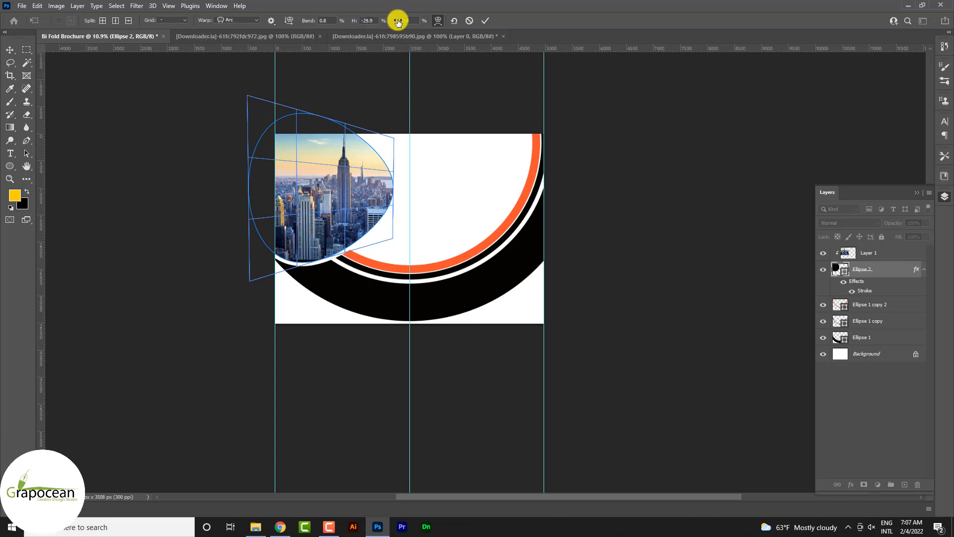
{"action": "left_click_drag", "start_coordinate": [393, 20], "coordinate": [411, 47]}
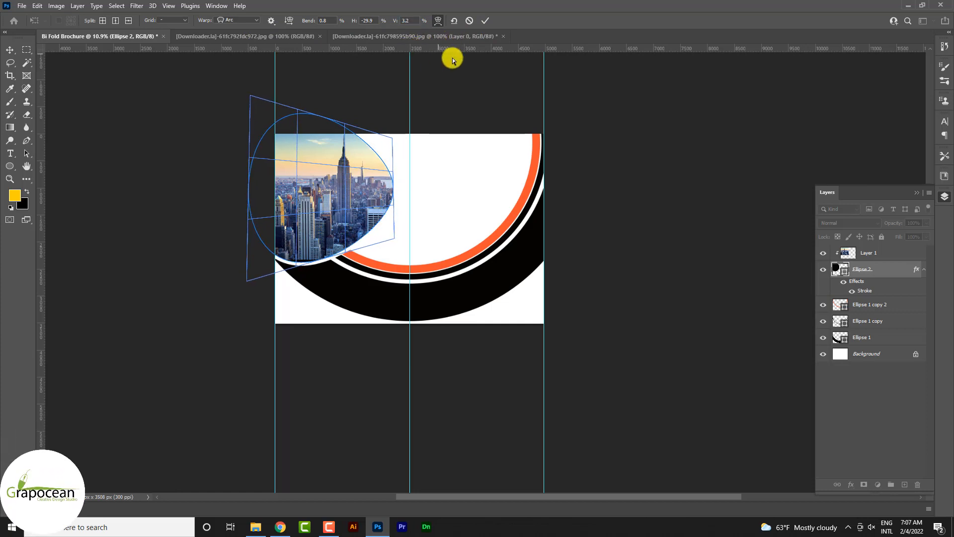
{"action": "left_click", "coordinate": [486, 20]}
{"action": "left_click", "coordinate": [461, 198]}
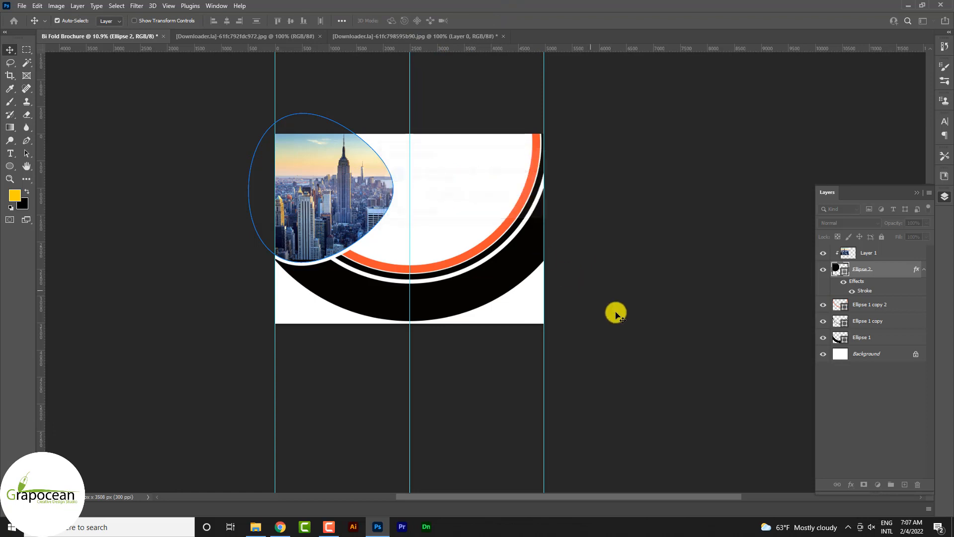
{"action": "left_click", "coordinate": [144, 295]}
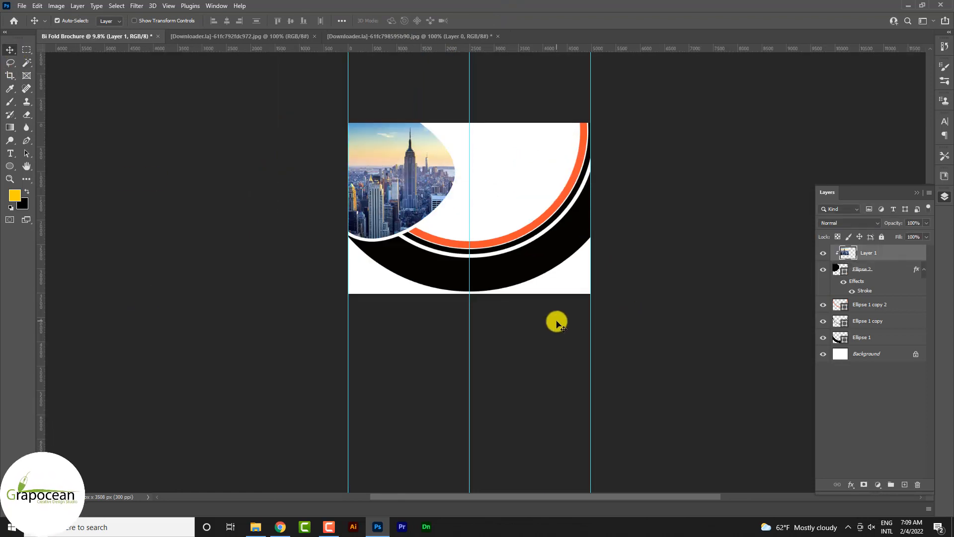
- Duplicate the warped Ellipse 2 shape and clear the layer style from the original beneath the copy
{"action": "left_click", "coordinate": [866, 274]}
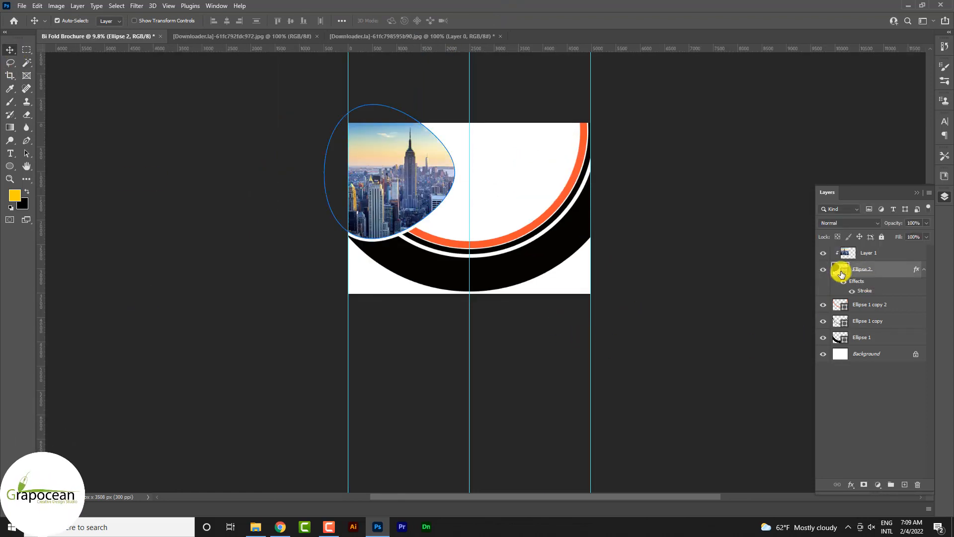
{"action": "key", "text": "ctrl+j"}
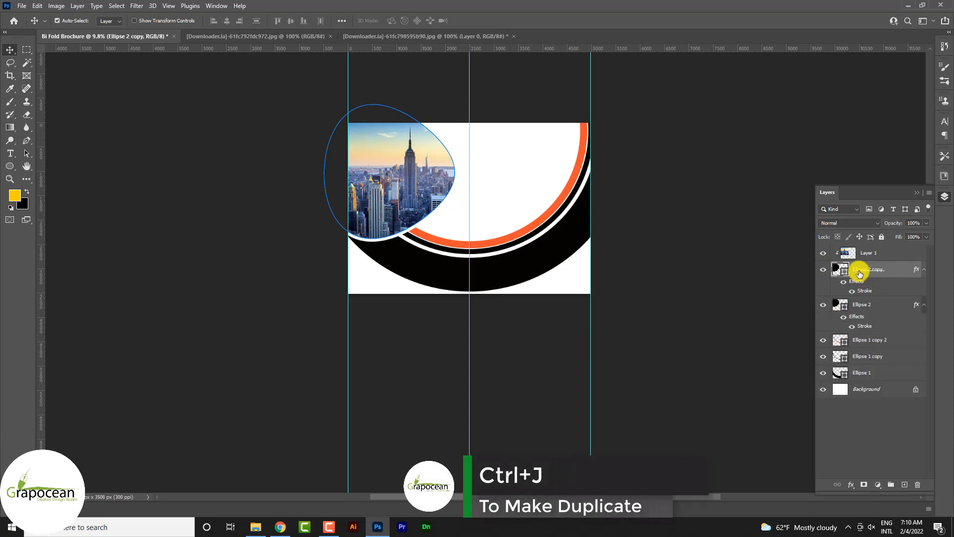
{"action": "left_click", "coordinate": [862, 309]}
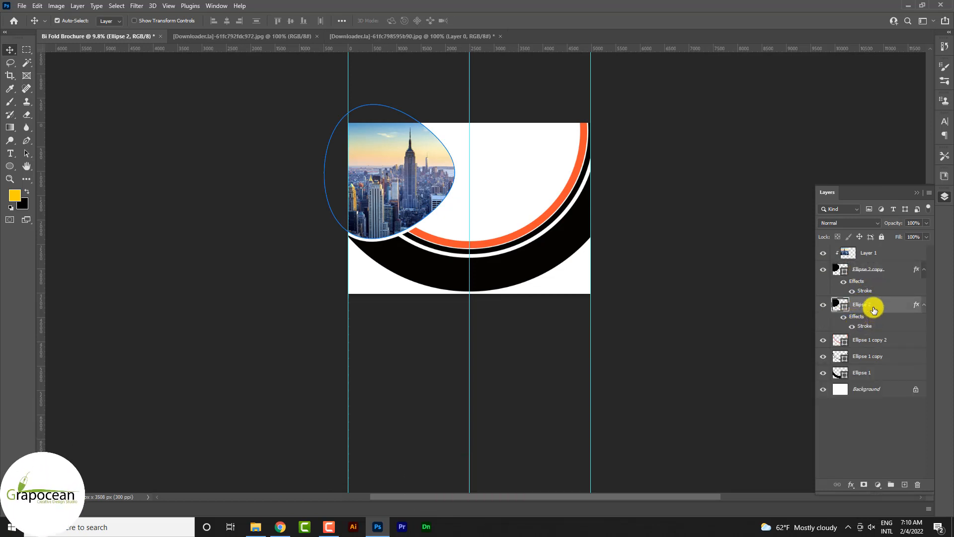
{"action": "right_click", "coordinate": [874, 310]}
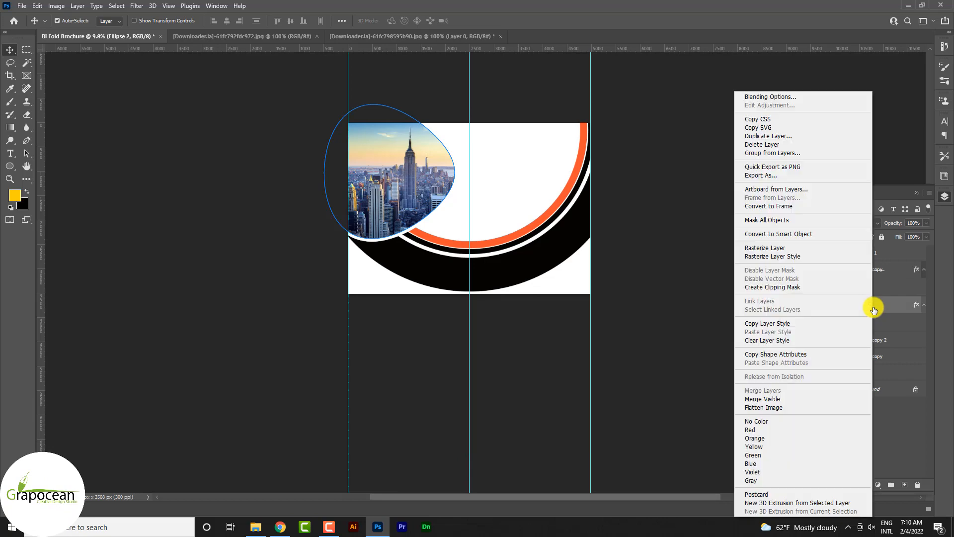
{"action": "left_click", "coordinate": [785, 341]}
{"action": "right_click", "coordinate": [890, 309]}
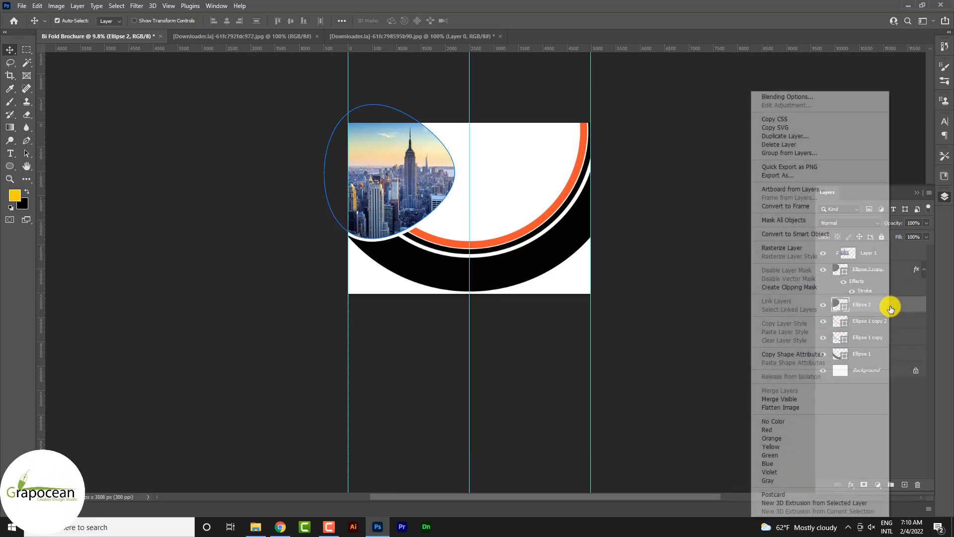
{"action": "left_click", "coordinate": [791, 98]}
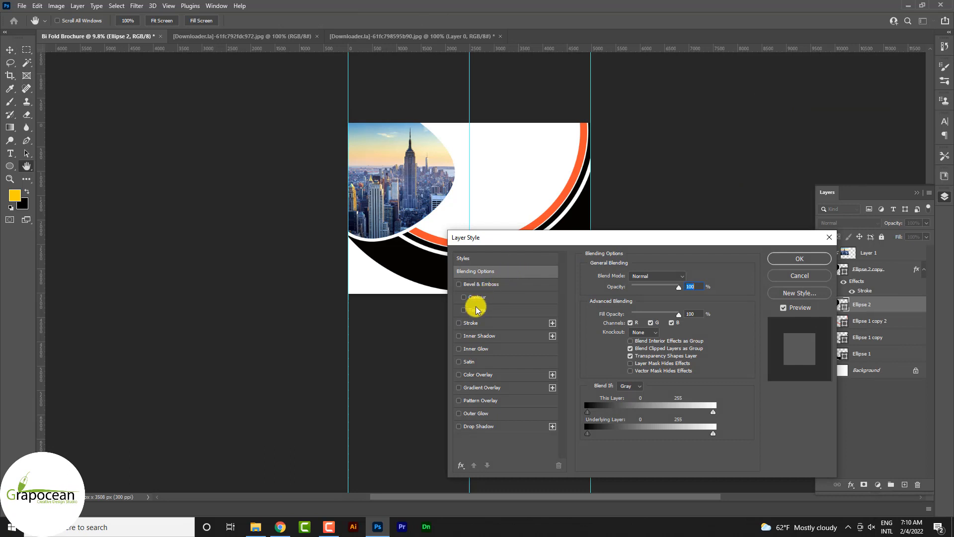
{"action": "left_click", "coordinate": [484, 323]}
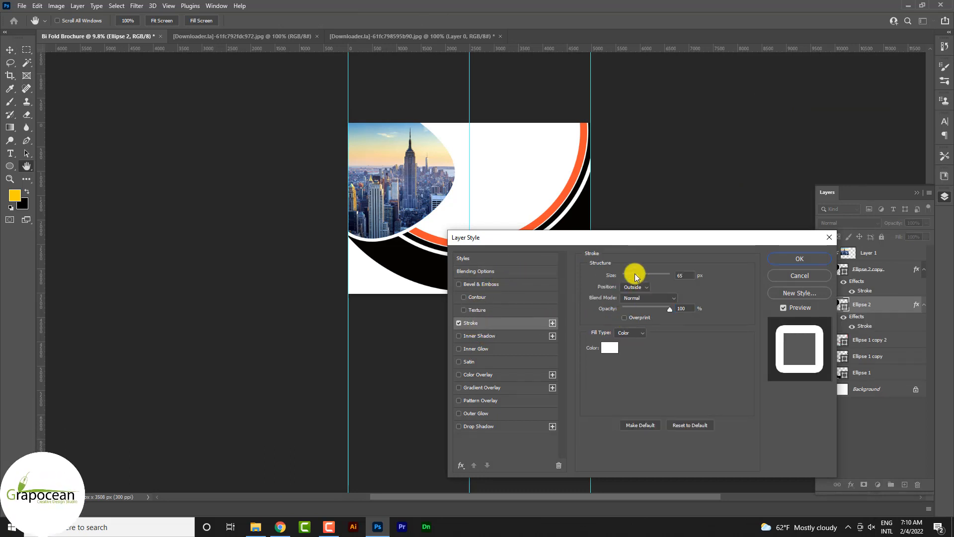
{"action": "left_click", "coordinate": [610, 348]}
{"action": "left_click", "coordinate": [431, 237]}
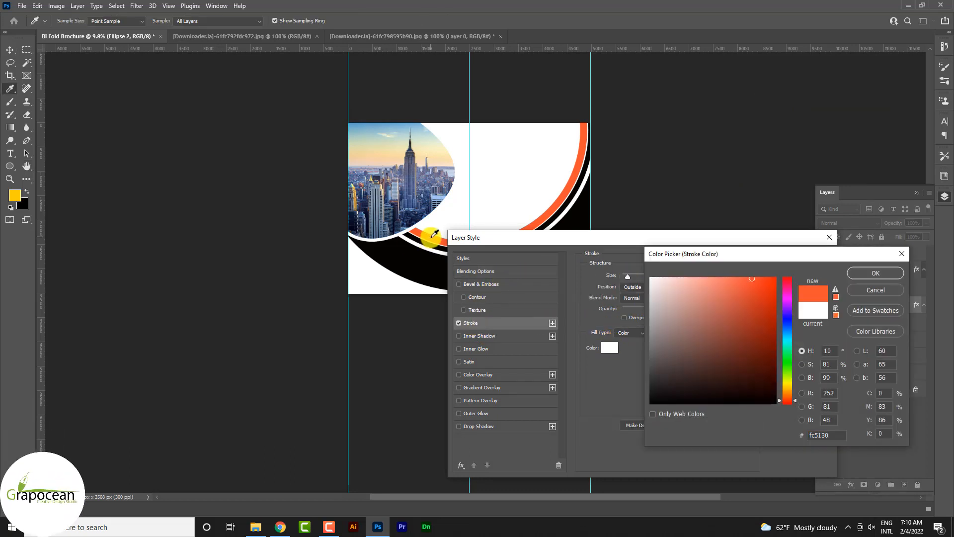
{"action": "left_click", "coordinate": [876, 273]}
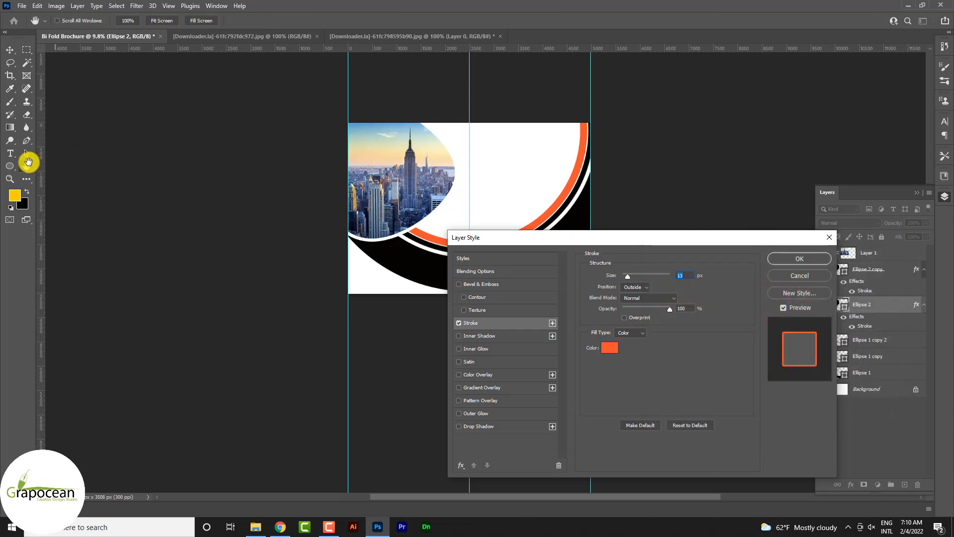
{"action": "left_click", "coordinate": [826, 277]}
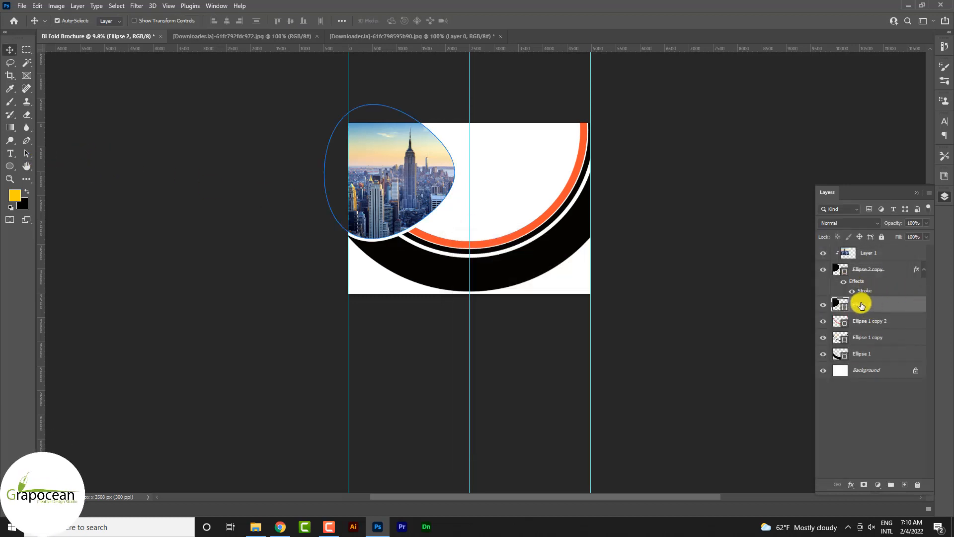
- Remove the fill from Ellipse 2 and give the shape an orange stroke 1.96 px wide
{"action": "left_click", "coordinate": [9, 166]}
{"action": "left_click", "coordinate": [112, 21]}
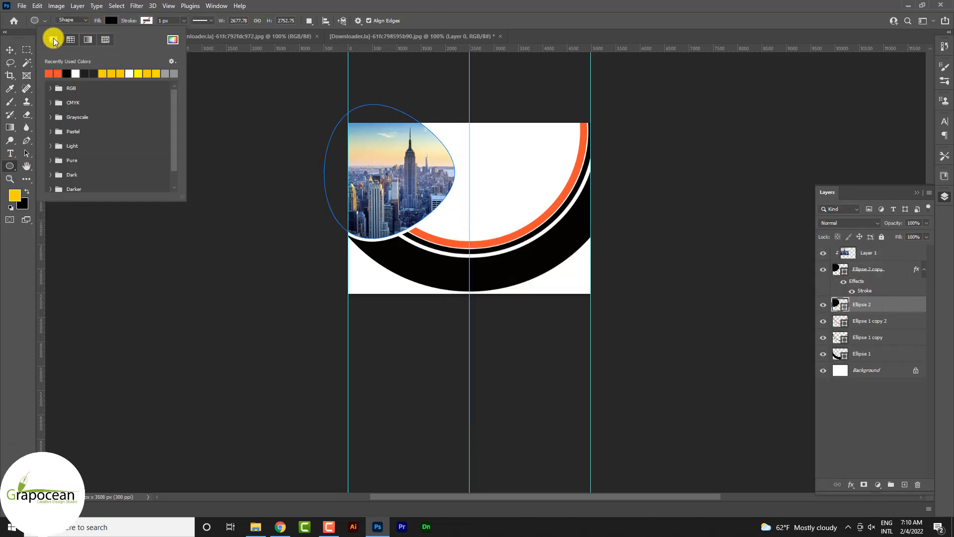
{"action": "left_click", "coordinate": [53, 39]}
{"action": "left_click", "coordinate": [146, 20]}
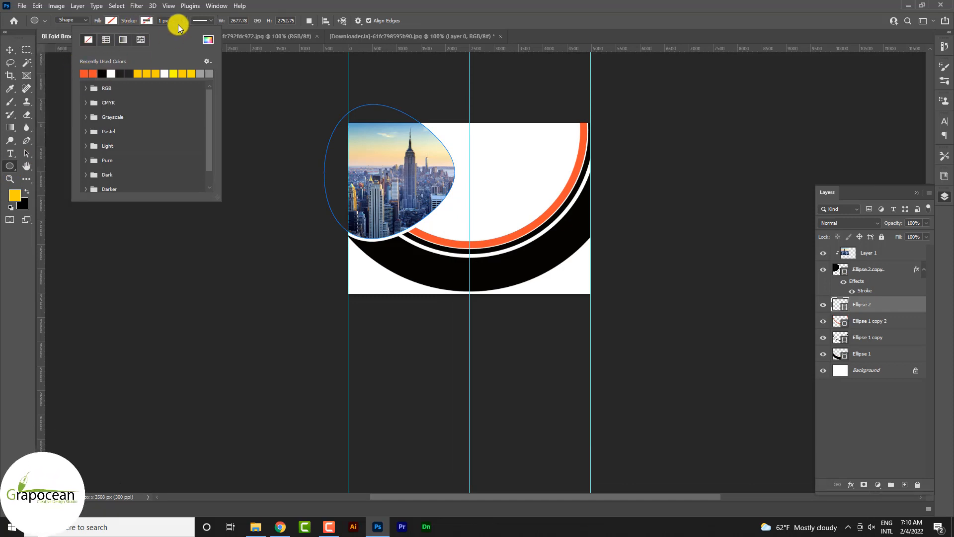
{"action": "left_click", "coordinate": [86, 73]}
{"action": "left_click", "coordinate": [184, 20]}
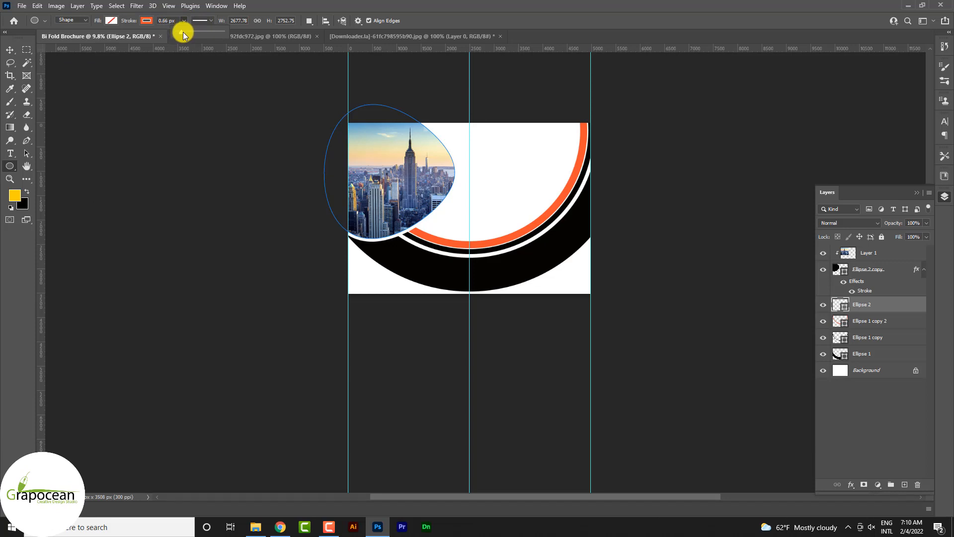
{"action": "left_click_drag", "start_coordinate": [183, 32], "coordinate": [194, 31]}
- Move Ellipse 2 to the top of the layer stack and widen its orange stroke to 59.26 px
{"action": "left_click_drag", "start_coordinate": [867, 301], "coordinate": [874, 251]}
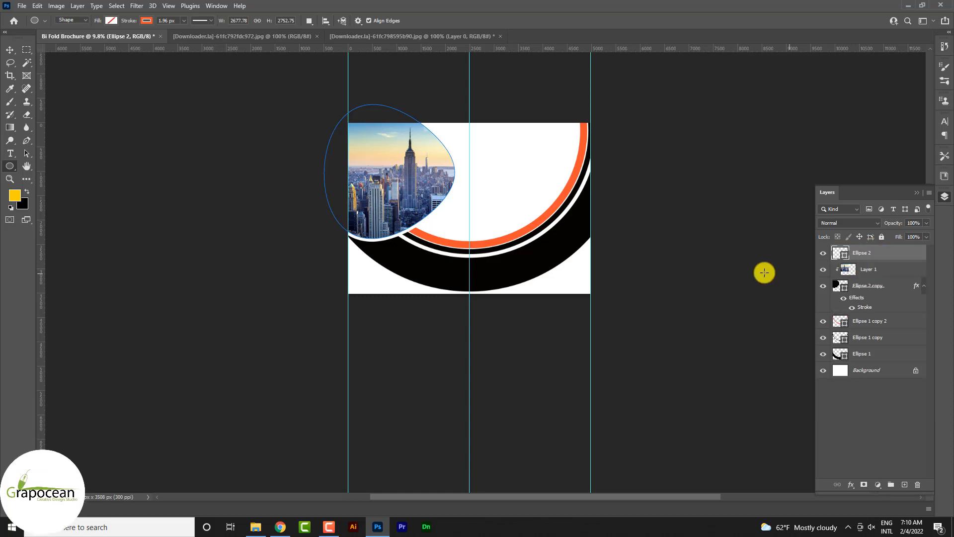
{"action": "left_click", "coordinate": [184, 21]}
{"action": "left_click_drag", "start_coordinate": [187, 31], "coordinate": [193, 35]}
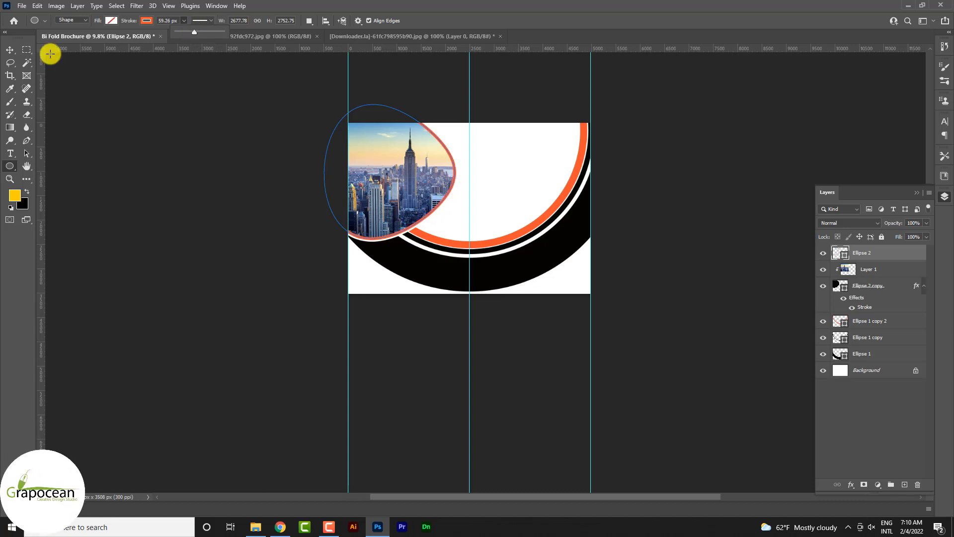
{"action": "left_click", "coordinate": [9, 50]}
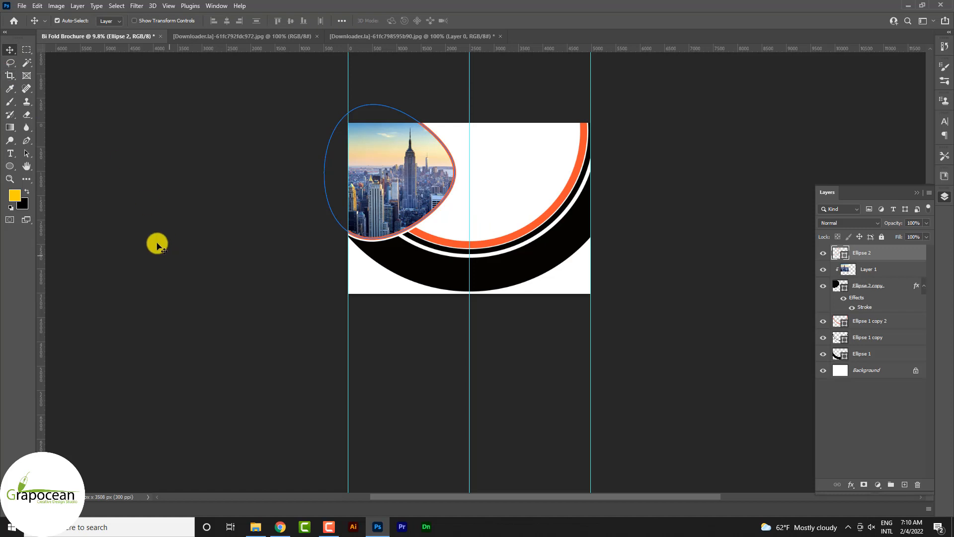
{"action": "left_click", "coordinate": [722, 277]}
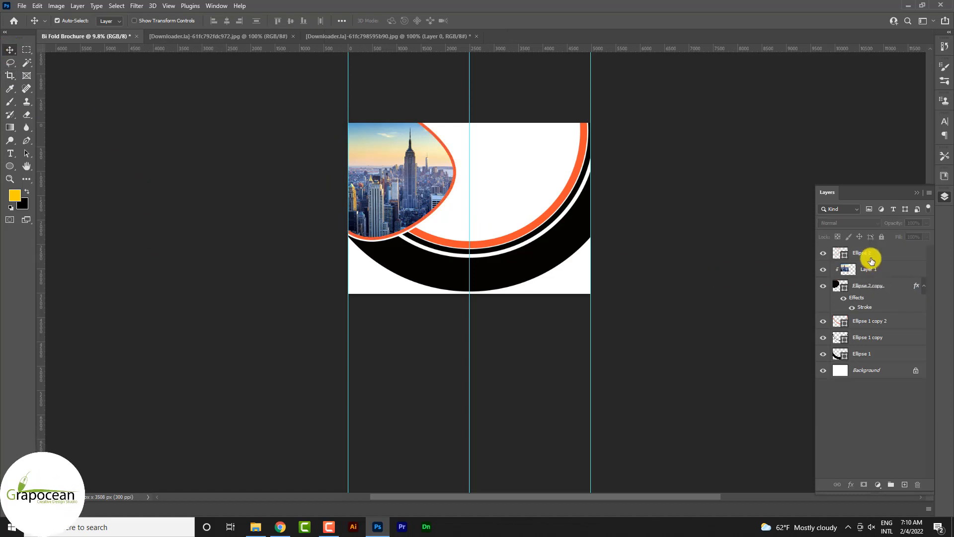
- Scale the orange Ellipse 2 outline to 106.26% around its centre so it surrounds the photo's white border
{"action": "left_click", "coordinate": [870, 257]}
{"action": "key", "text": "ctrl+t"}
{"action": "scroll", "coordinate": [448, 250], "scroll_direction": "up", "scroll_amount": 3, "text": "alt"}
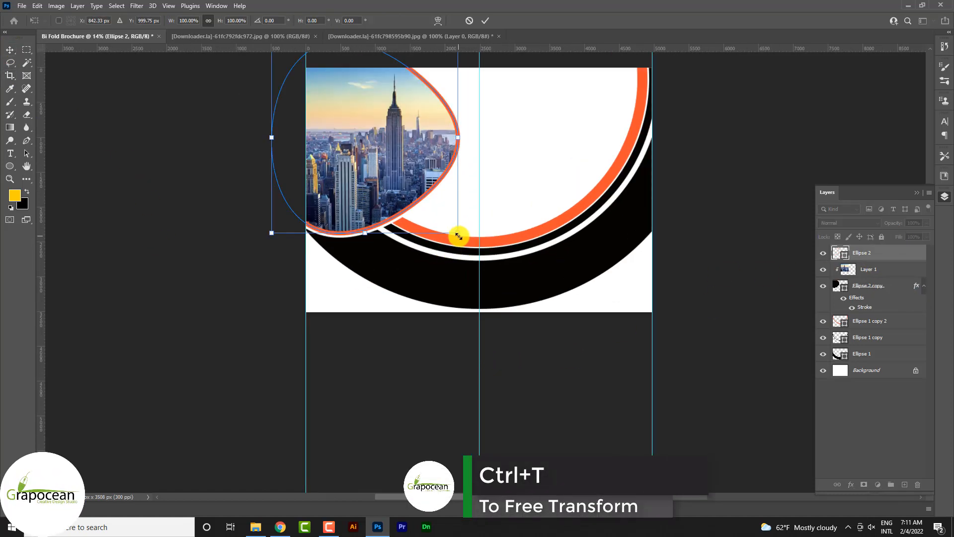
{"action": "left_click_drag", "start_coordinate": [458, 237], "coordinate": [463, 242]}
{"action": "scroll", "coordinate": [459, 248], "scroll_direction": "up", "scroll_amount": 2}
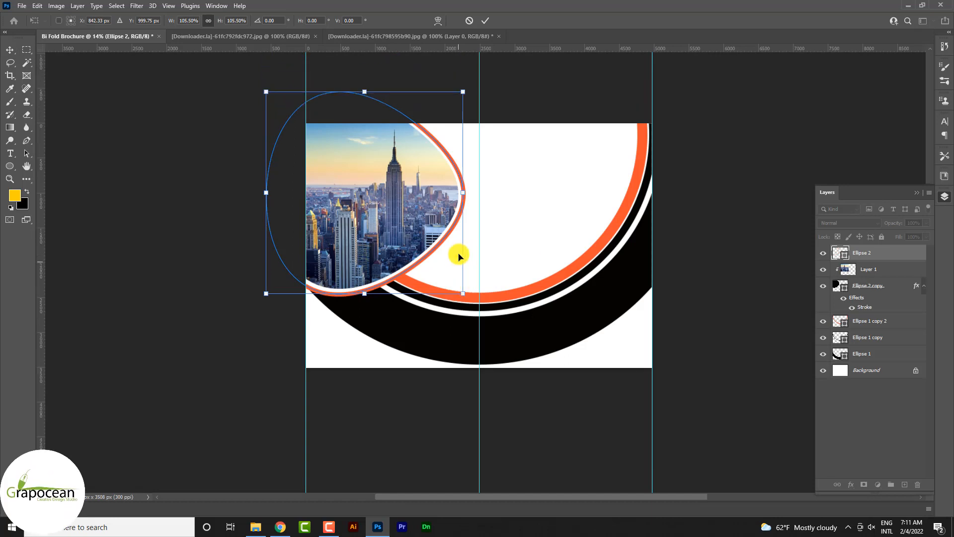
{"action": "left_click_drag", "start_coordinate": [463, 294], "coordinate": [465, 297]}
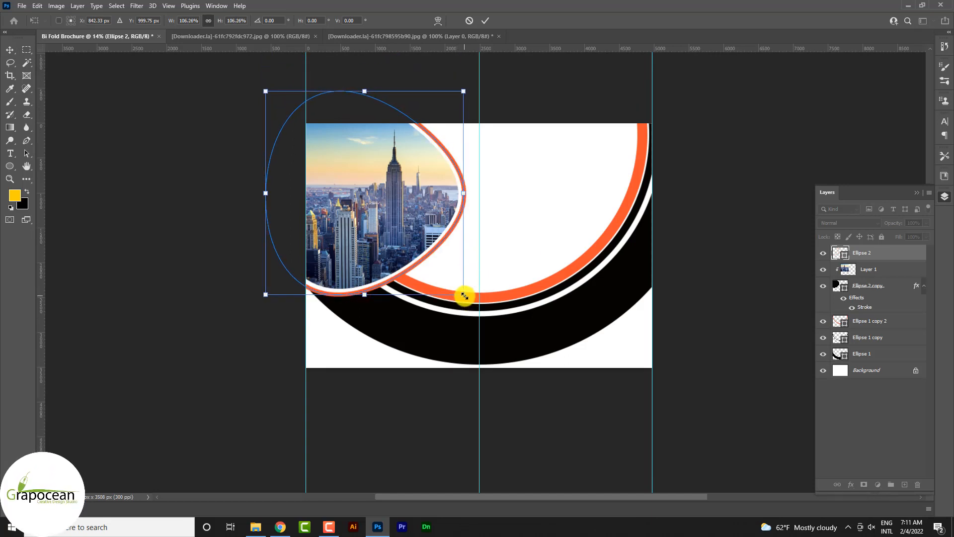
{"action": "left_click", "coordinate": [486, 20]}
{"action": "left_click", "coordinate": [204, 349]}
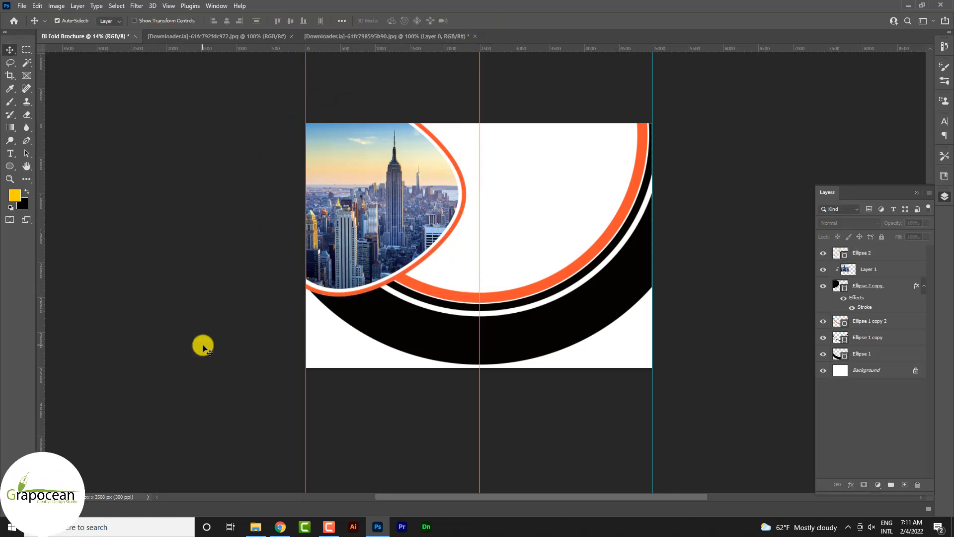
- Duplicate the orange curved band layer, Ellipse 1 copy 2
{"action": "key", "text": "ctrl+minus"}
{"action": "key", "text": "ctrl+plus"}
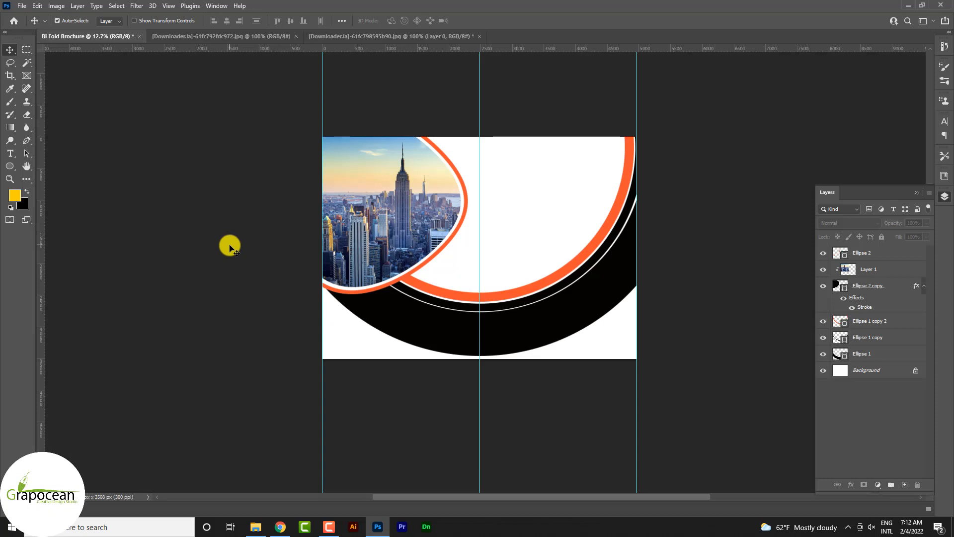
{"action": "scroll", "coordinate": [490, 315], "scroll_direction": "up", "scroll_amount": 2}
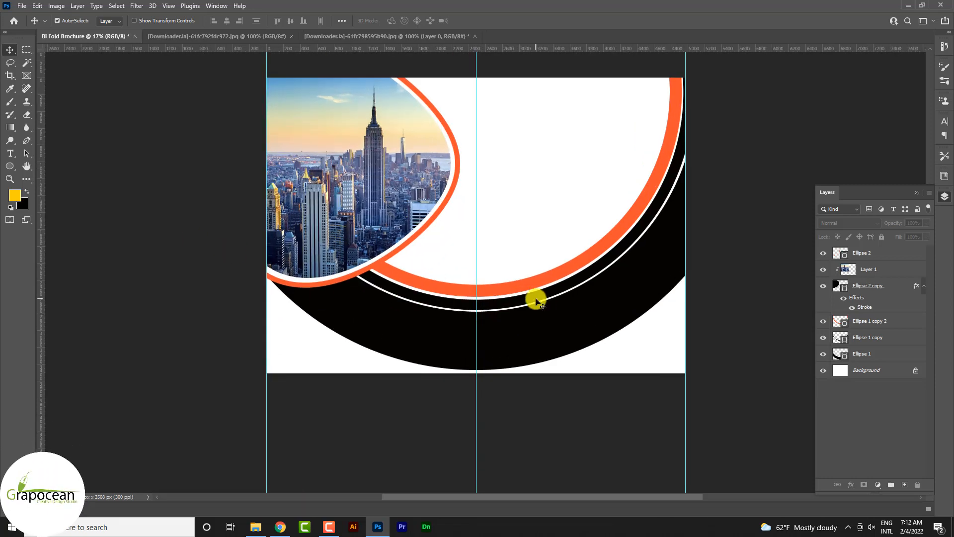
{"action": "left_click", "coordinate": [878, 321]}
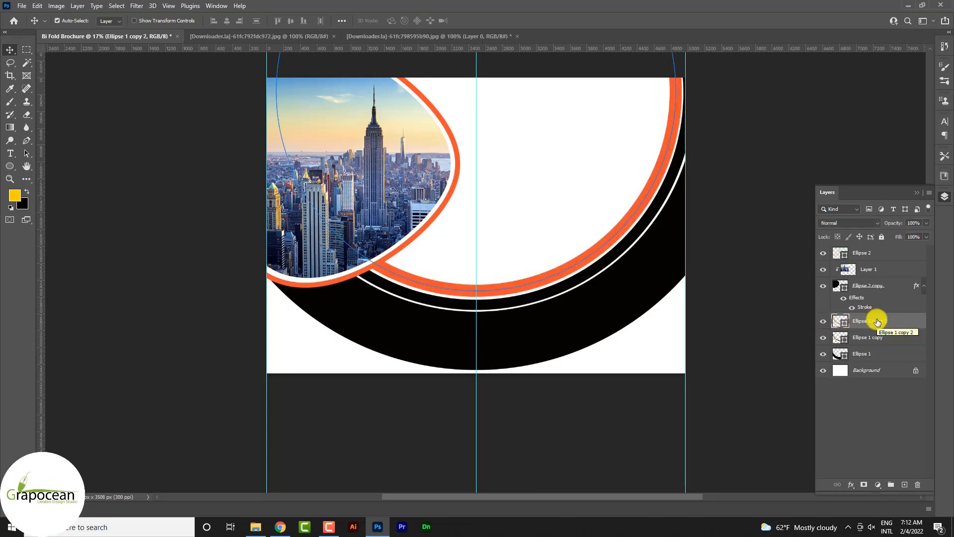
{"action": "key", "text": "ctrl+j"}
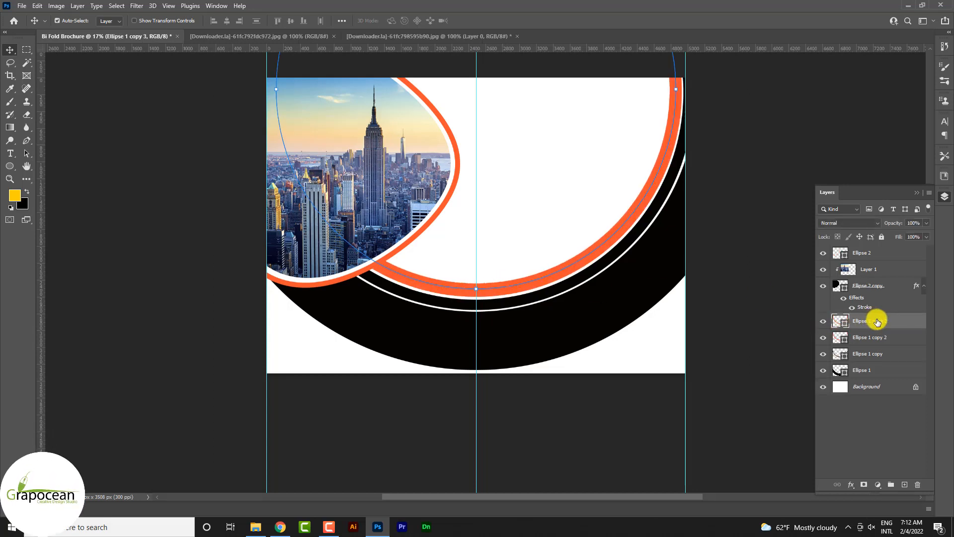
- Set the duplicated orange band's opacity to 30% and nudge it up and left so it peeks out along the original band's inner edge
{"action": "key", "text": "3"}
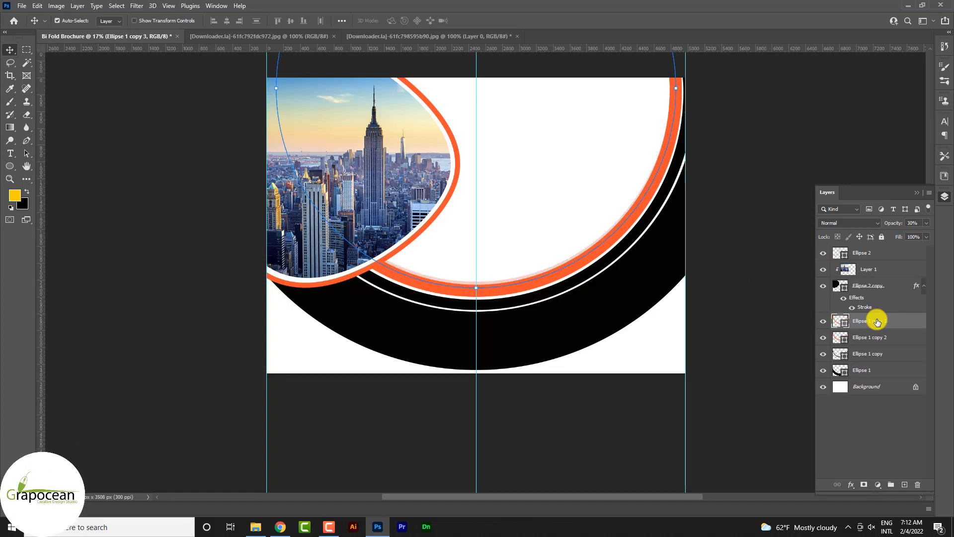
{"action": "key", "text": "shift+Up"}
{"action": "key", "text": "shift+Up"}
{"action": "key", "text": "shift+Up"}
{"action": "key", "text": "shift+Up"}
{"action": "key", "text": "shift+Left"}
{"action": "key", "text": "shift+Left"}
{"action": "key", "text": "shift+Left"}
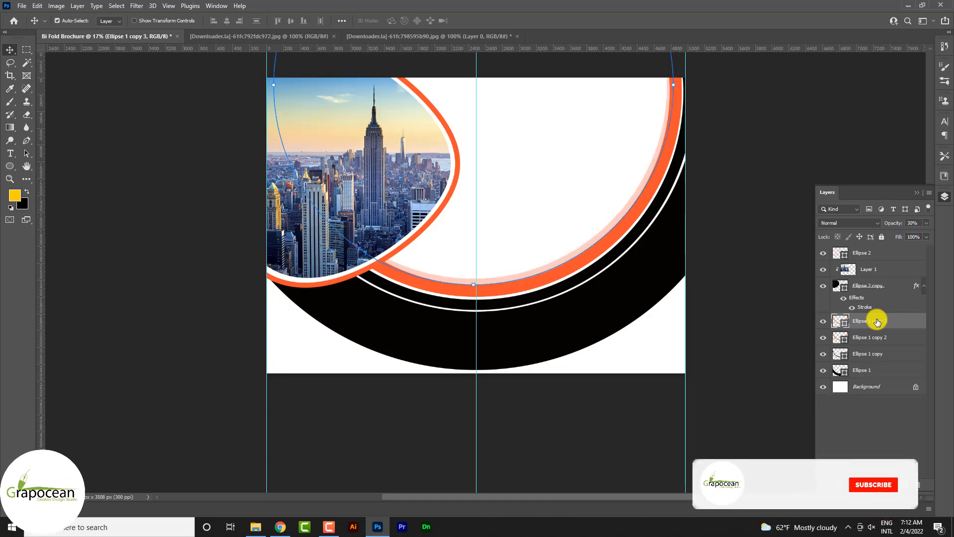
{"action": "key", "text": "shift+Down"}
{"action": "key", "text": "shift+Down"}
{"action": "key", "text": "shift+Left"}
{"action": "key", "text": "shift+Left"}
{"action": "key", "text": "shift+Left"}
{"action": "key", "text": "shift+Left"}
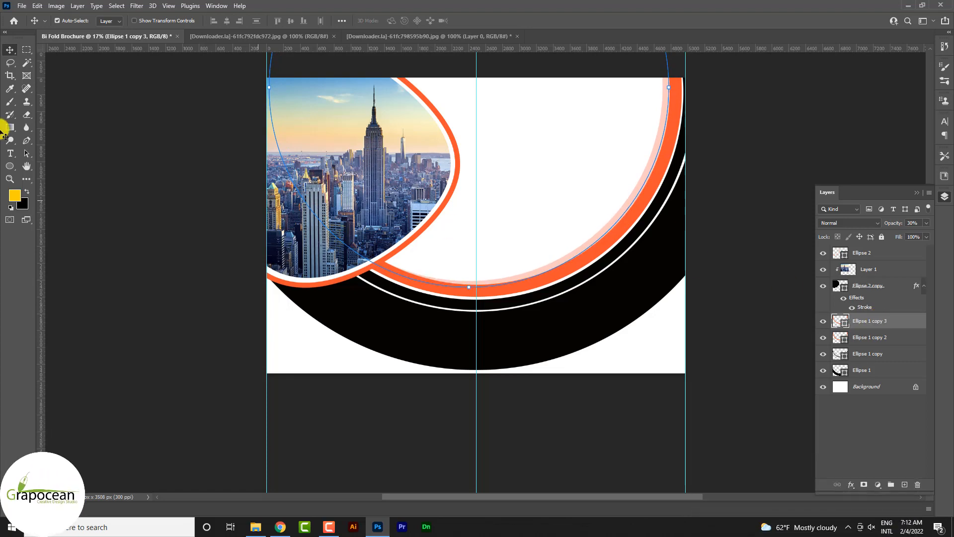
{"action": "left_click", "coordinate": [151, 275]}
{"action": "scroll", "coordinate": [615, 351], "scroll_direction": "down", "scroll_amount": 5}
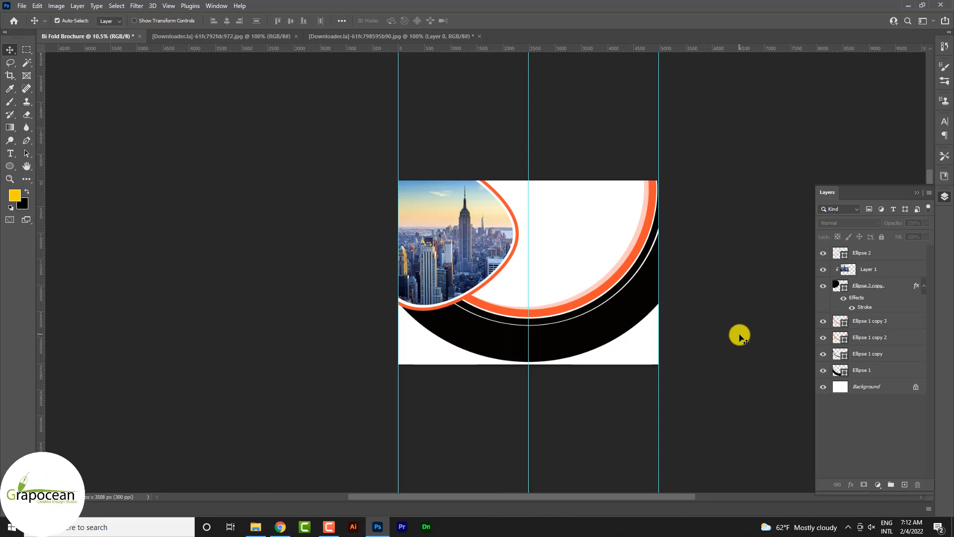
{"action": "scroll", "coordinate": [767, 348], "scroll_direction": "up", "scroll_amount": 3}
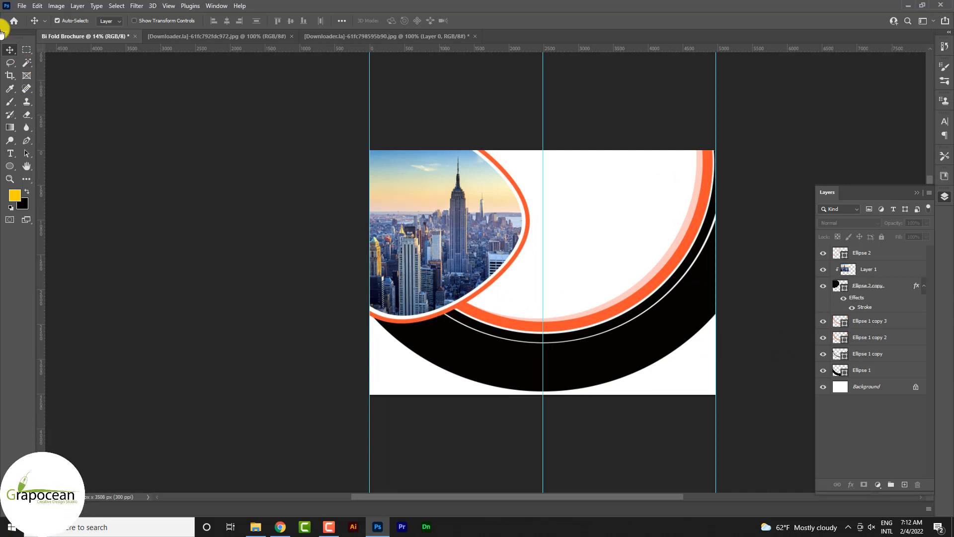
- Duplicate the skyline photo together with its clipping shape and place the copy over the lower part of the right-hand page
{"action": "left_click", "coordinate": [436, 214]}
{"action": "left_click", "coordinate": [861, 290], "text": "shift"}
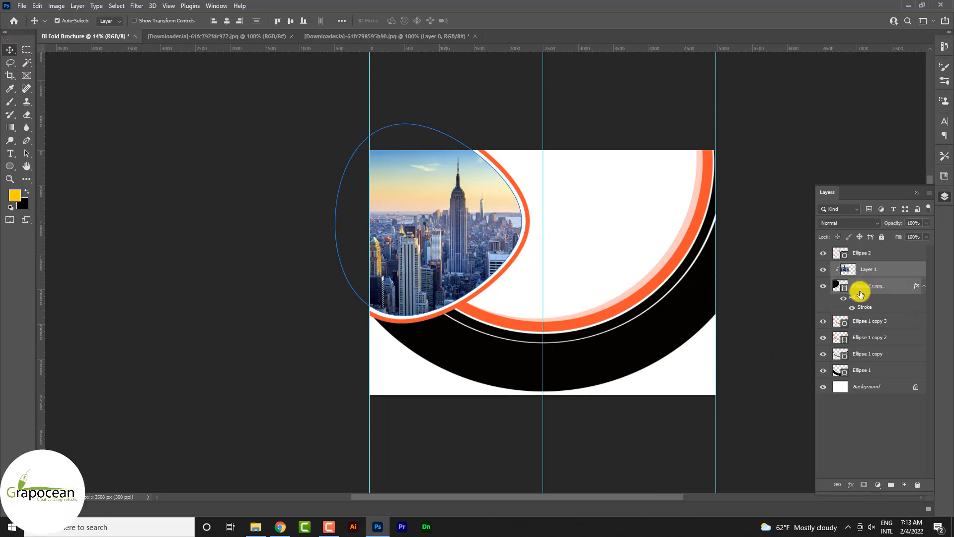
{"action": "left_click_drag", "start_coordinate": [427, 238], "coordinate": [636, 321]}
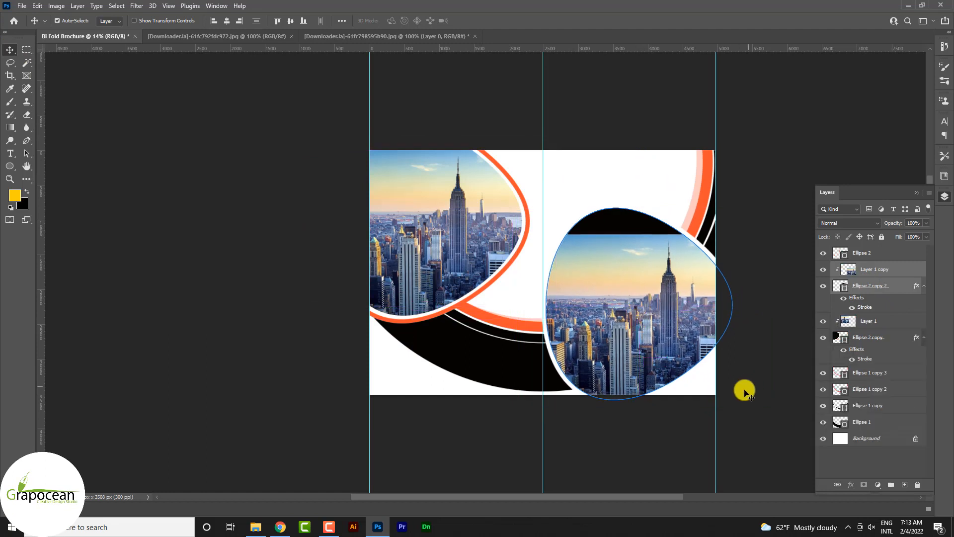
- Scale the copied photo and shape to 62.97% and position them over the black band on the right-hand page
{"action": "key", "text": "ctrl+t"}
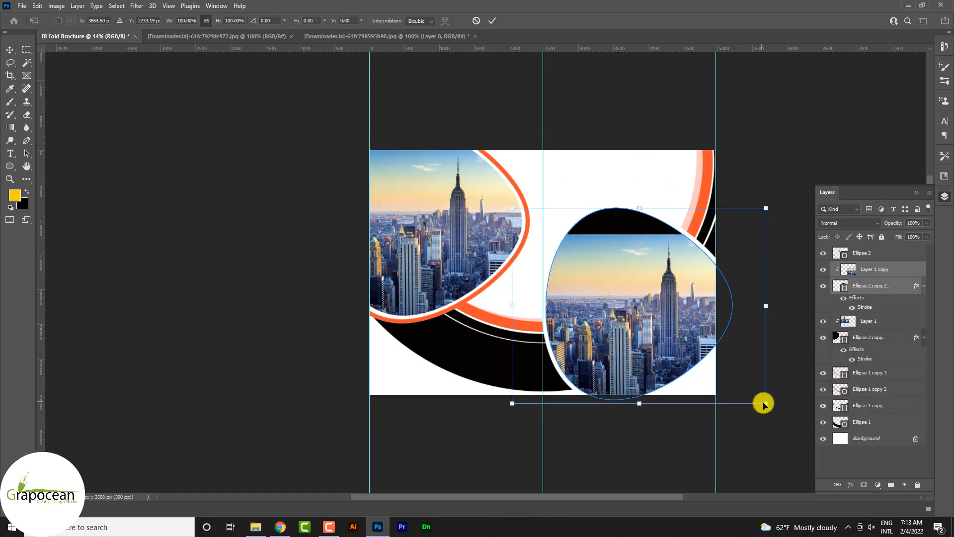
{"action": "left_click_drag", "start_coordinate": [764, 403], "coordinate": [714, 392]}
{"action": "left_click_drag", "start_coordinate": [628, 334], "coordinate": [625, 344]}
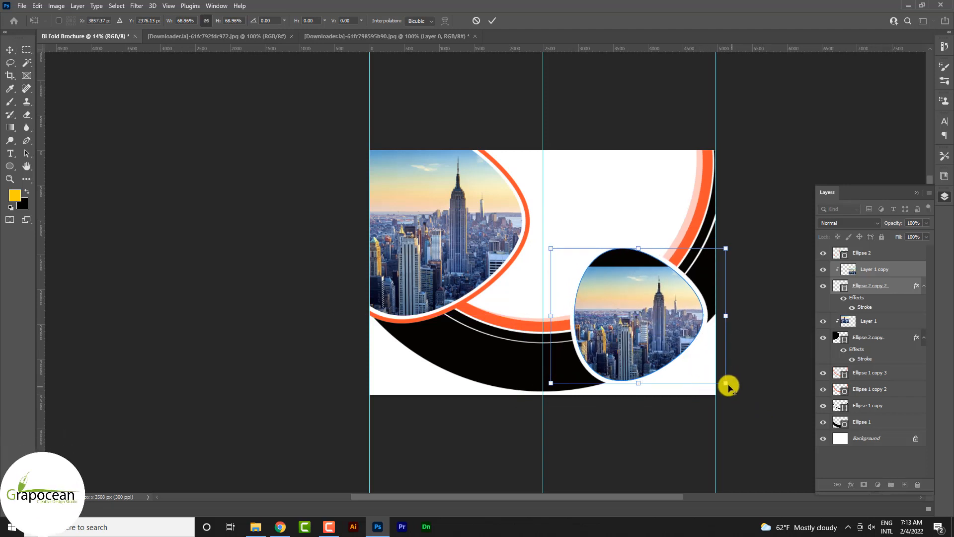
{"action": "left_click_drag", "start_coordinate": [727, 385], "coordinate": [716, 380]}
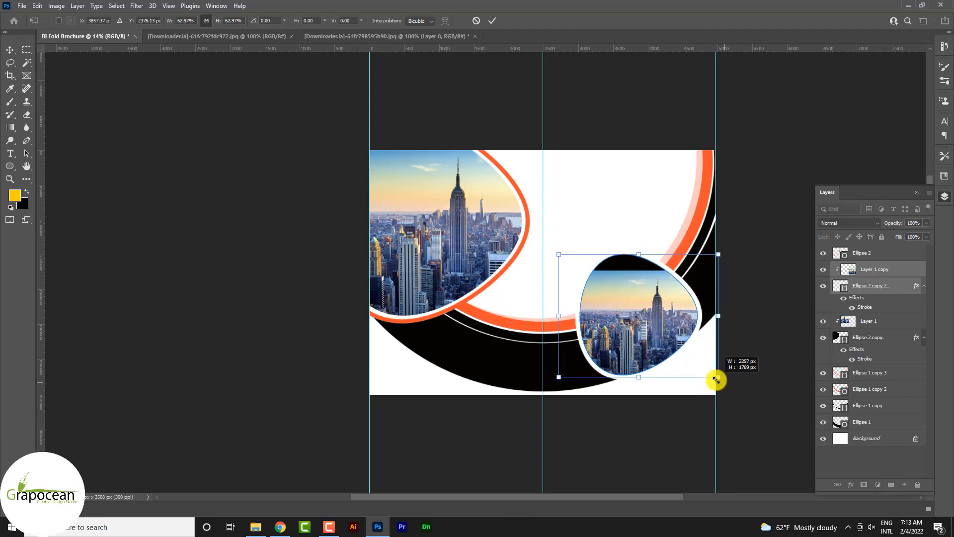
{"action": "left_click", "coordinate": [490, 22]}
{"action": "left_click", "coordinate": [776, 332]}
- Replace the small shape's skyline photo with the unlocked glass-tower city image from the other open document, placed over the black shape
{"action": "left_click", "coordinate": [679, 328]}
{"action": "key", "text": "Delete"}
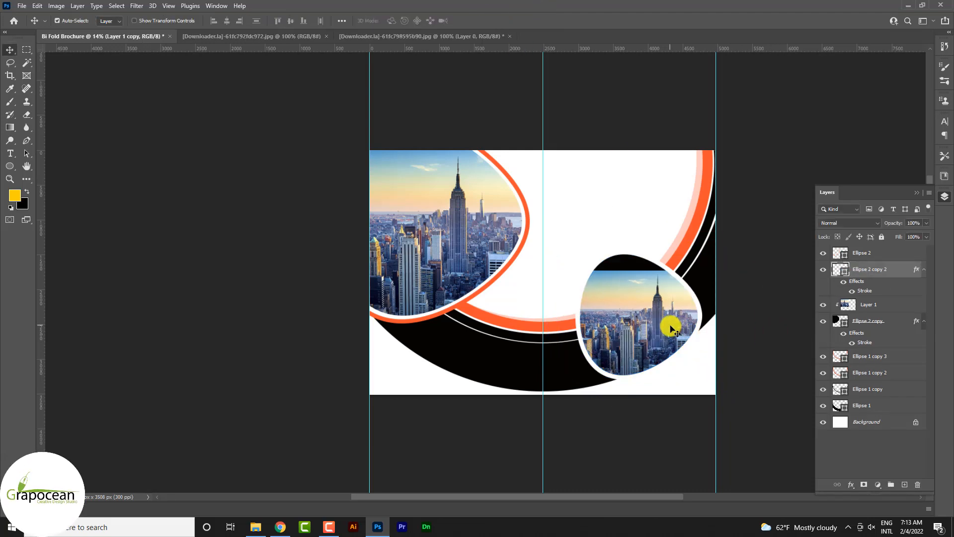
{"action": "left_click", "coordinate": [404, 37]}
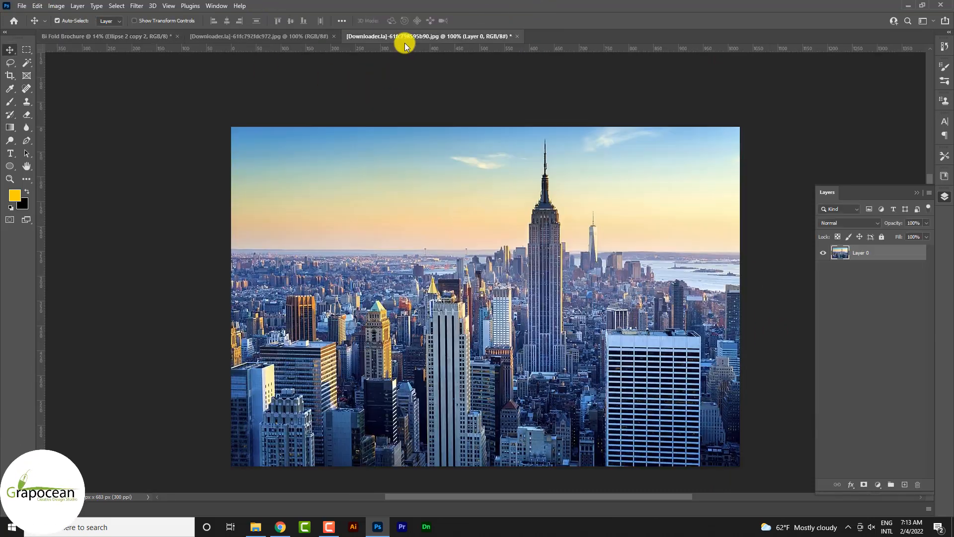
{"action": "left_click", "coordinate": [224, 36]}
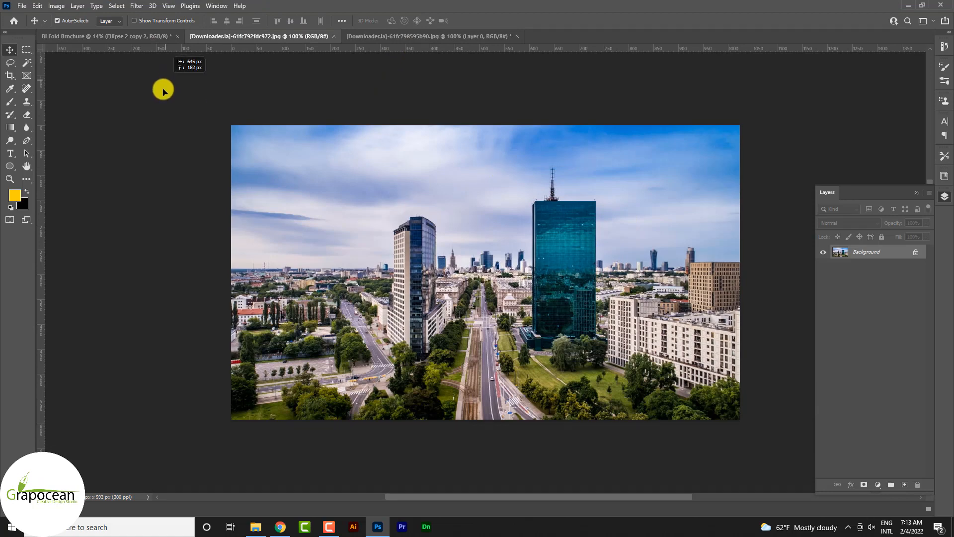
{"action": "left_click_drag", "start_coordinate": [163, 89], "coordinate": [445, 219]}
{"action": "left_click", "coordinate": [580, 218]}
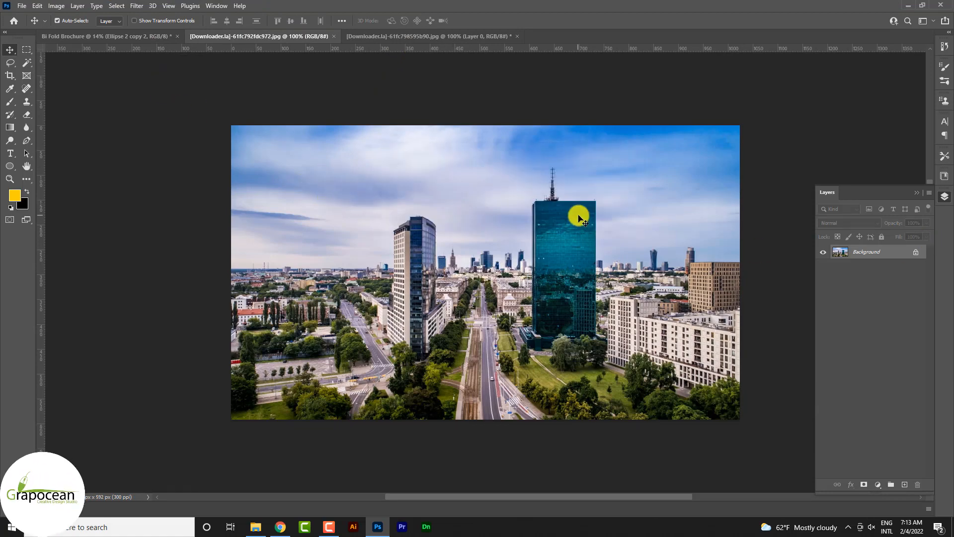
{"action": "left_click", "coordinate": [914, 256]}
{"action": "left_click_drag", "start_coordinate": [667, 229], "coordinate": [121, 36]}
{"action": "left_click_drag", "start_coordinate": [652, 321], "coordinate": [650, 321]}
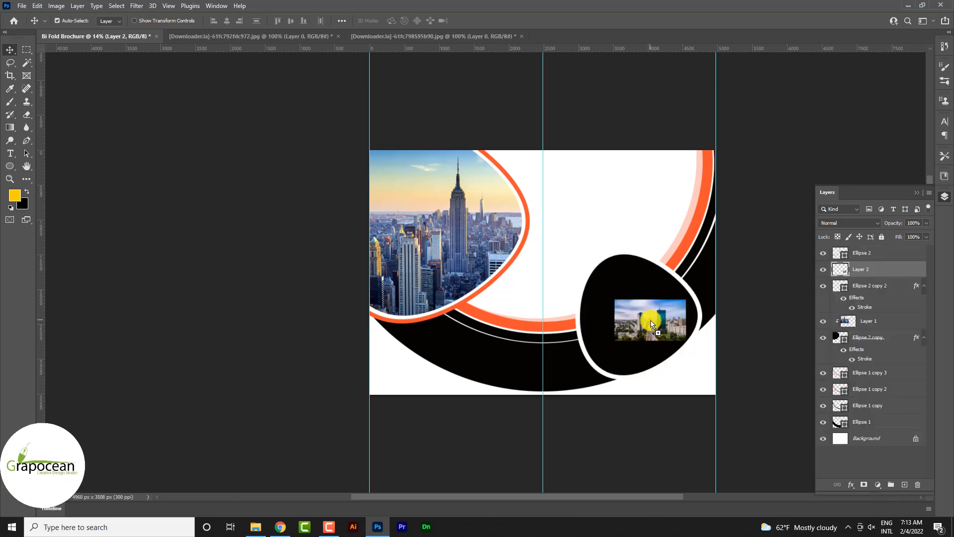
- Clip Layer 2 to the small rounded shape, then enlarge and reposition the city photo so it fills the shape
{"action": "right_click", "coordinate": [882, 274]}
{"action": "left_click", "coordinate": [822, 291]}
{"action": "key", "text": "ctrl+t"}
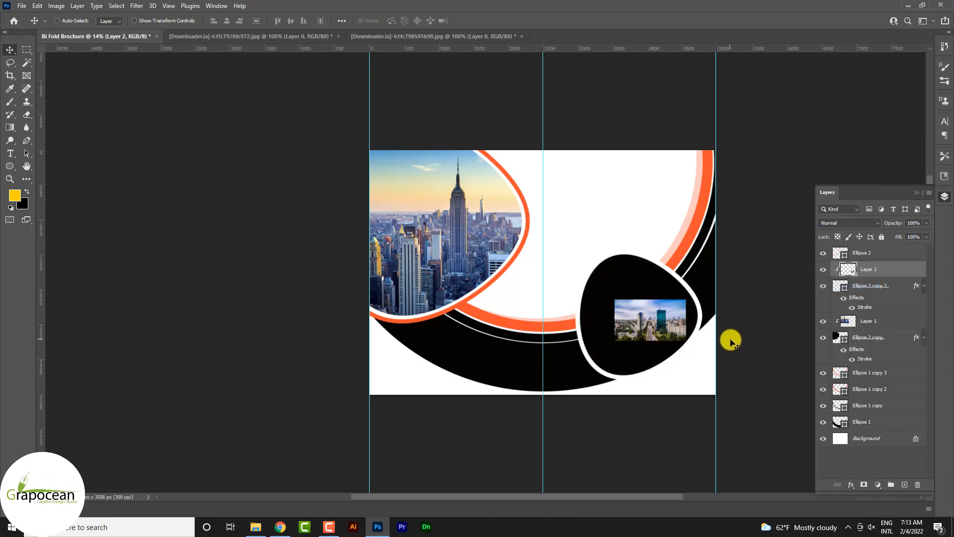
{"action": "left_click_drag", "start_coordinate": [686, 340], "coordinate": [771, 385]}
{"action": "left_click_drag", "start_coordinate": [681, 377], "coordinate": [661, 369]}
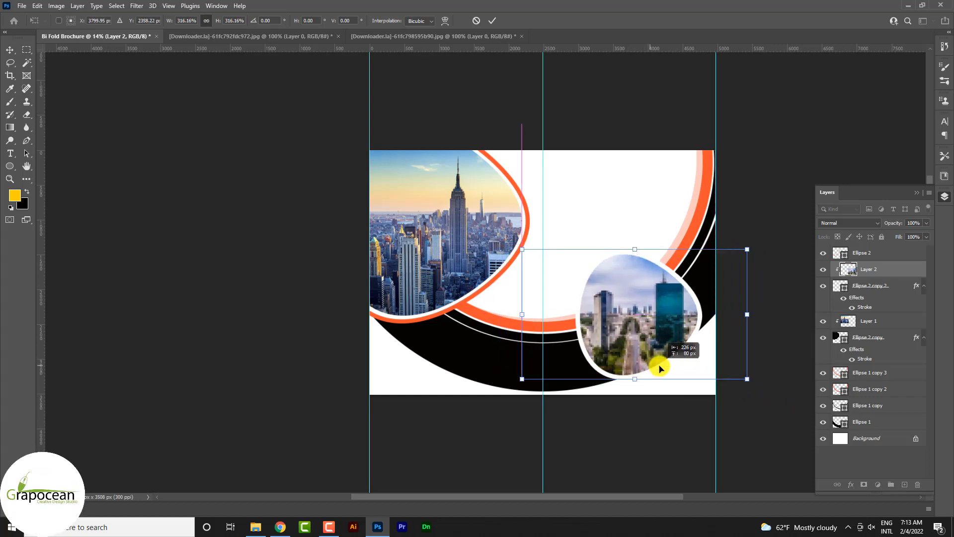
{"action": "left_click_drag", "start_coordinate": [746, 384], "coordinate": [738, 381]}
{"action": "left_click", "coordinate": [492, 20]}
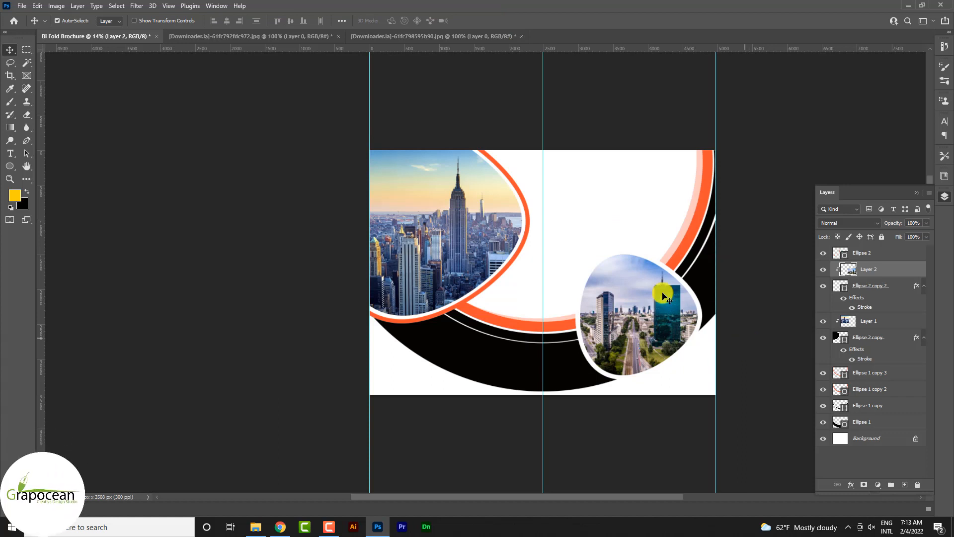
- Inspect the photo shapes by hiding and showing the Ellipse 2 copy and Ellipse 2 copy 2 layers
{"action": "scroll", "coordinate": [667, 304], "scroll_direction": "up", "scroll_amount": 1}
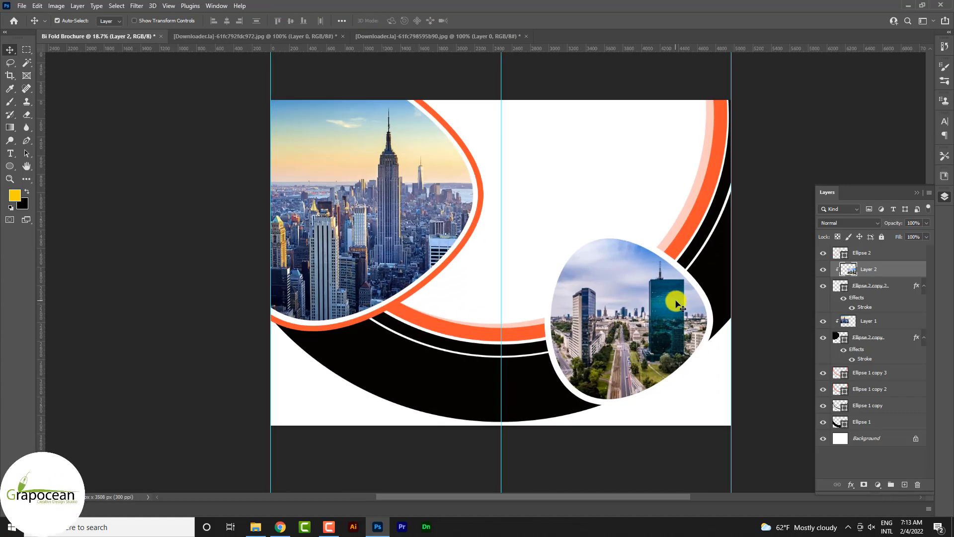
{"action": "left_click", "coordinate": [727, 277]}
{"action": "left_click", "coordinate": [769, 435]}
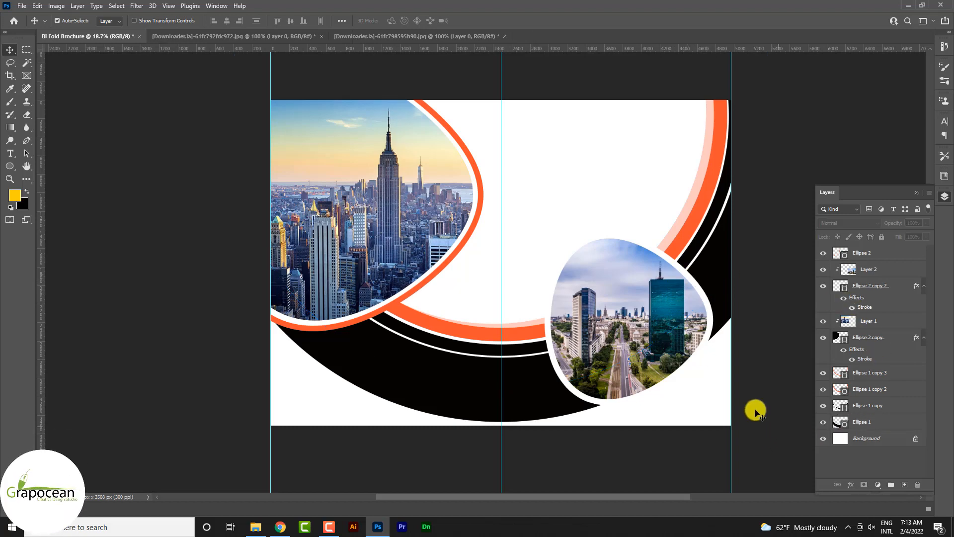
{"action": "left_click", "coordinate": [574, 392]}
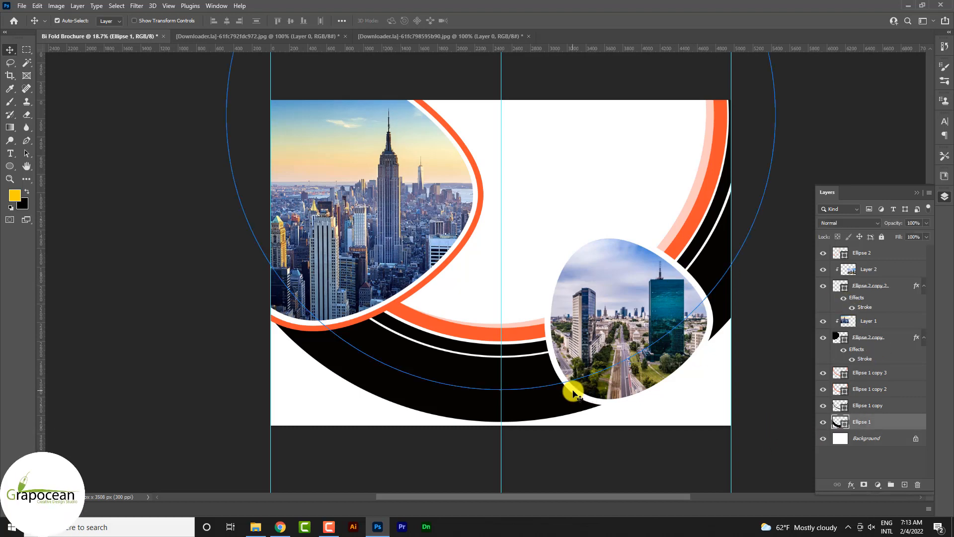
{"action": "left_click", "coordinate": [758, 424]}
{"action": "left_click", "coordinate": [823, 337]}
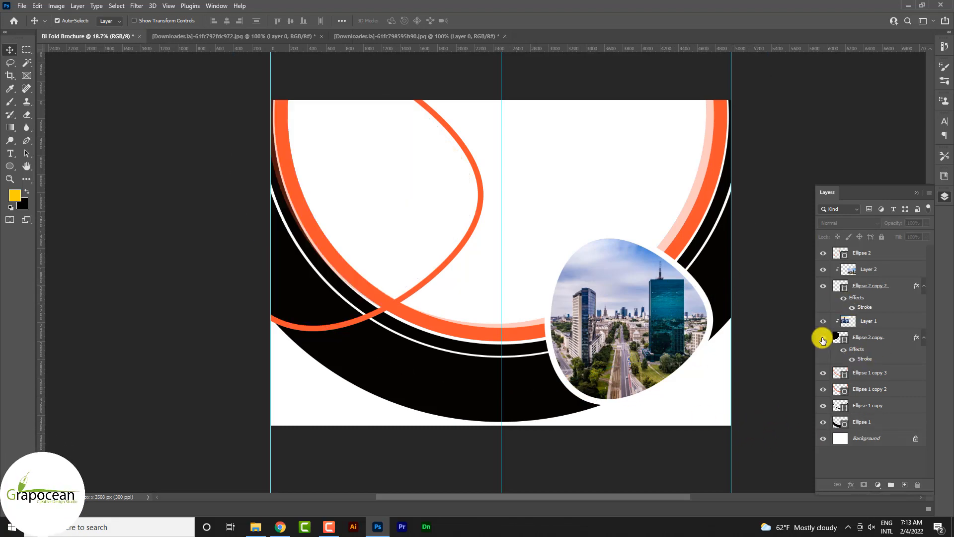
{"action": "left_click", "coordinate": [823, 338]}
{"action": "left_click", "coordinate": [824, 285]}
{"action": "left_click", "coordinate": [824, 286]}
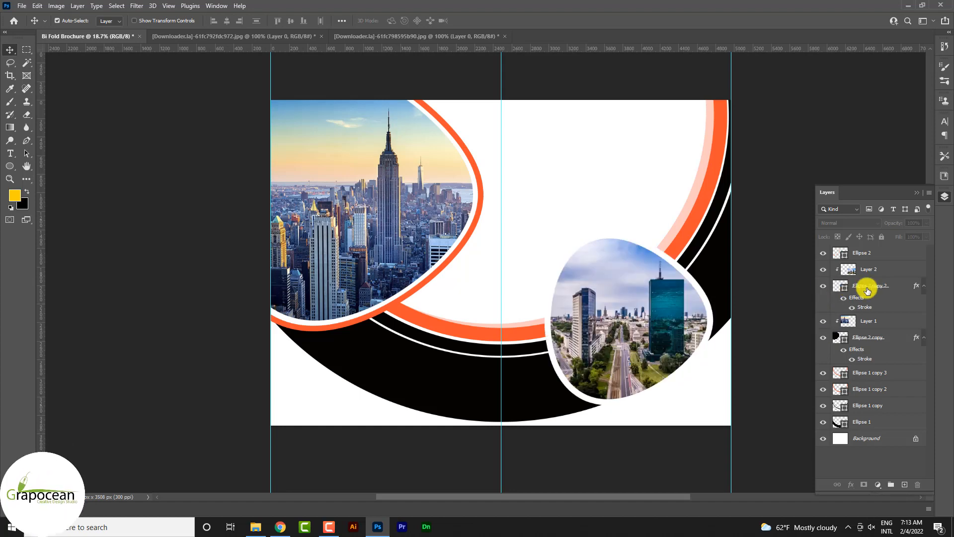
- Duplicate the Ellipse 2 copy 2 layer and clear the layer style from the lower of the two shapes
{"action": "left_click", "coordinate": [871, 288]}
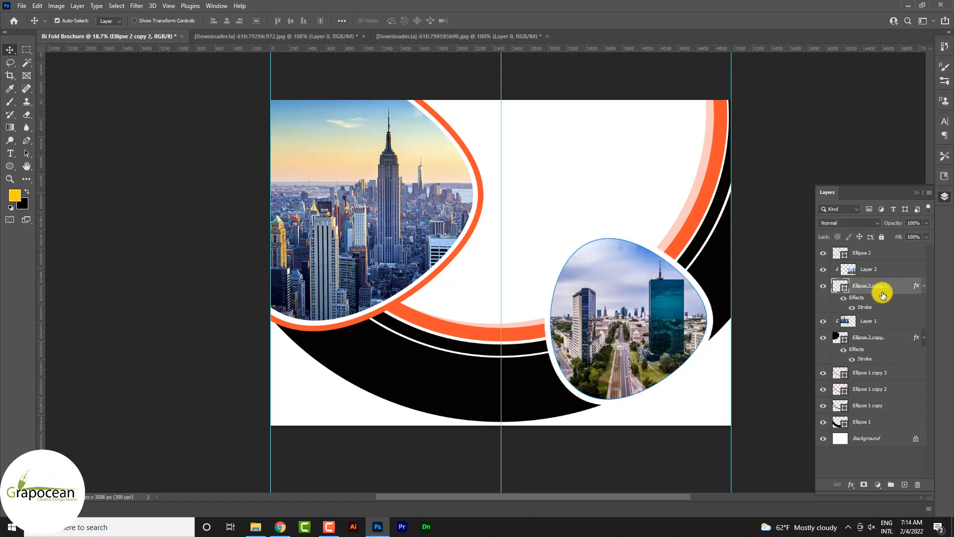
{"action": "key", "text": "ctrl+j"}
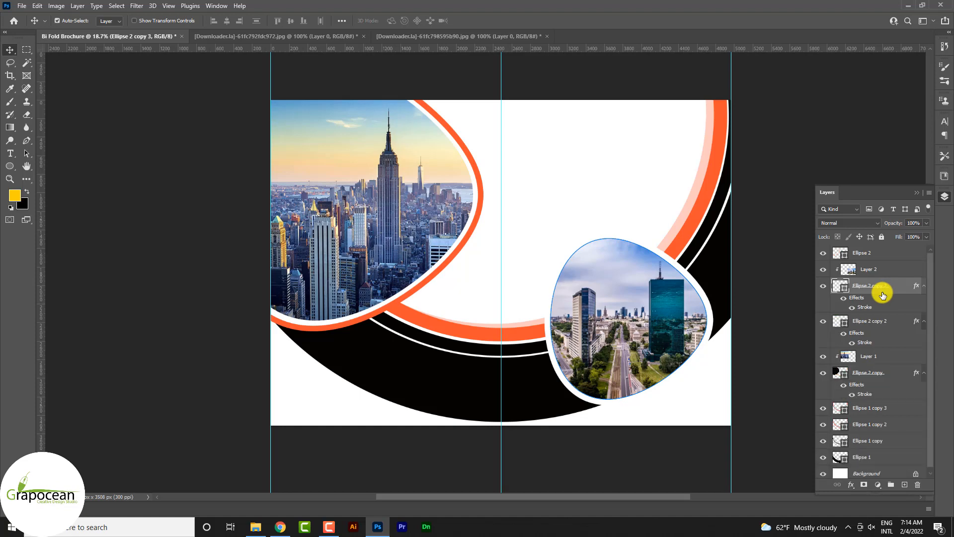
{"action": "left_click", "coordinate": [837, 324]}
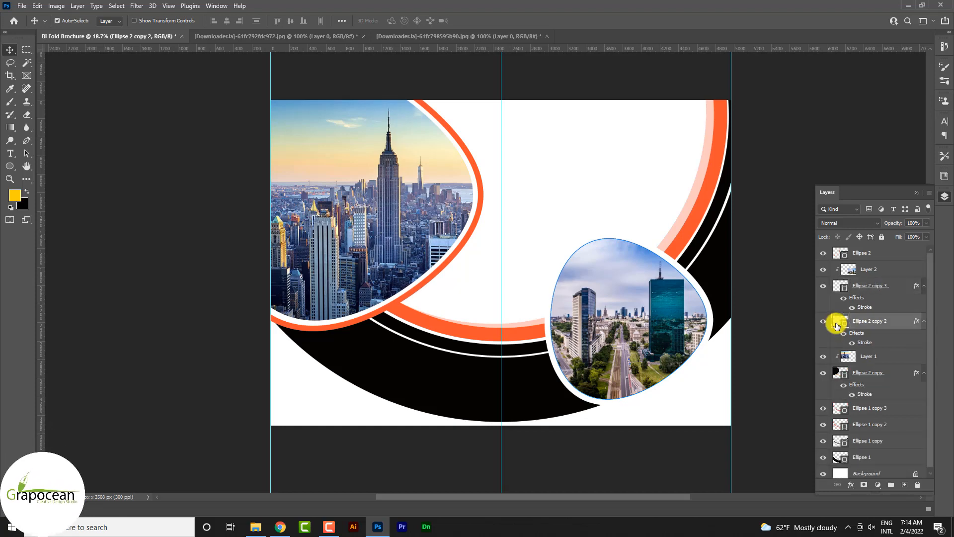
{"action": "right_click", "coordinate": [898, 329]}
{"action": "left_click", "coordinate": [808, 338]}
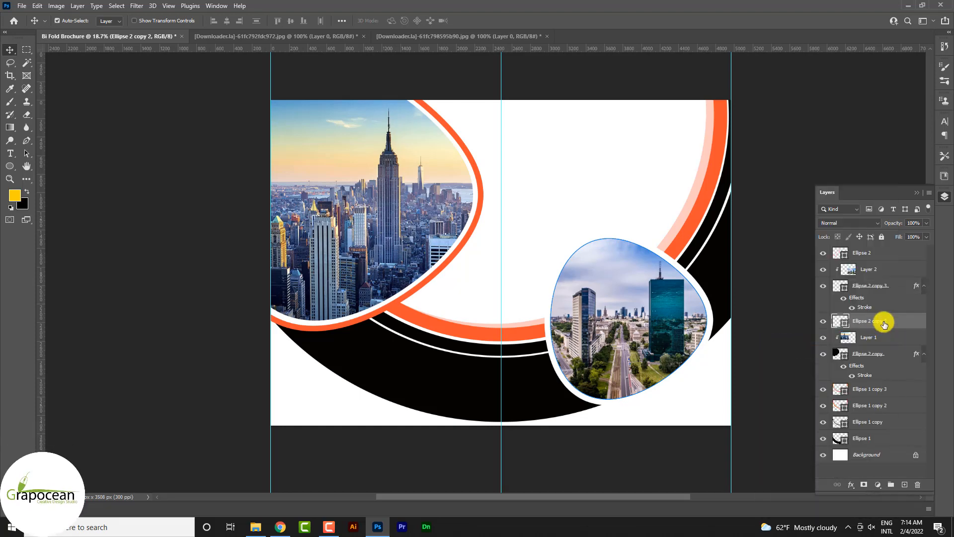
- Move Ellipse 2 copy 2 above Layer 2 in the layer stack and remove the shape's fill
{"action": "left_click_drag", "start_coordinate": [884, 324], "coordinate": [883, 267]}
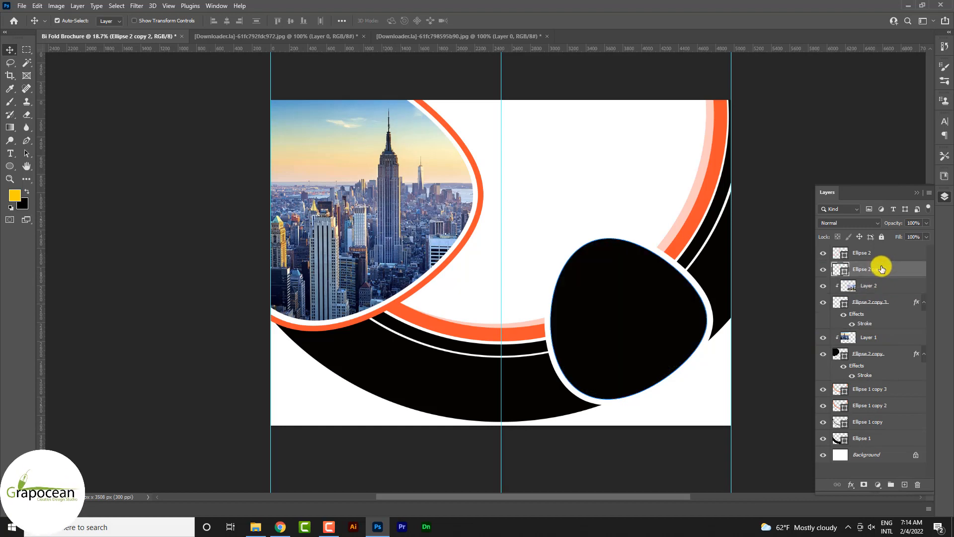
{"action": "left_click", "coordinate": [11, 171]}
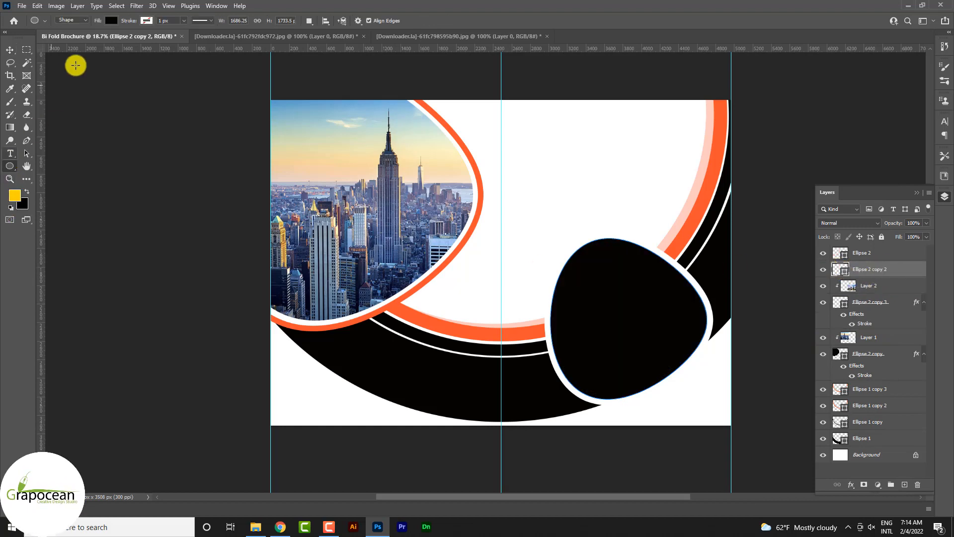
{"action": "left_click", "coordinate": [110, 20]}
{"action": "left_click", "coordinate": [87, 30]}
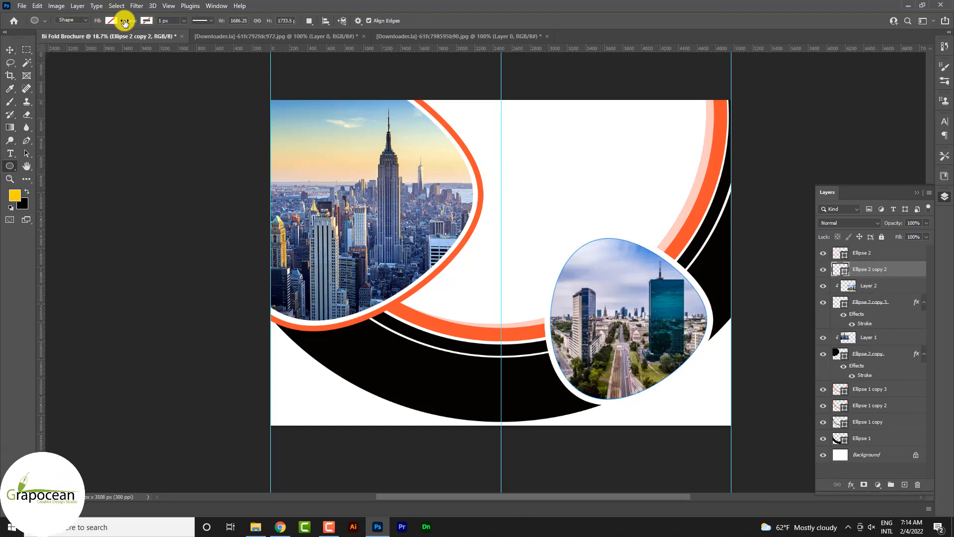
- Give Ellipse 2 copy 2 a dark #303036 stroke 59.26 px wide
{"action": "left_click", "coordinate": [145, 20]}
{"action": "left_click", "coordinate": [208, 40]}
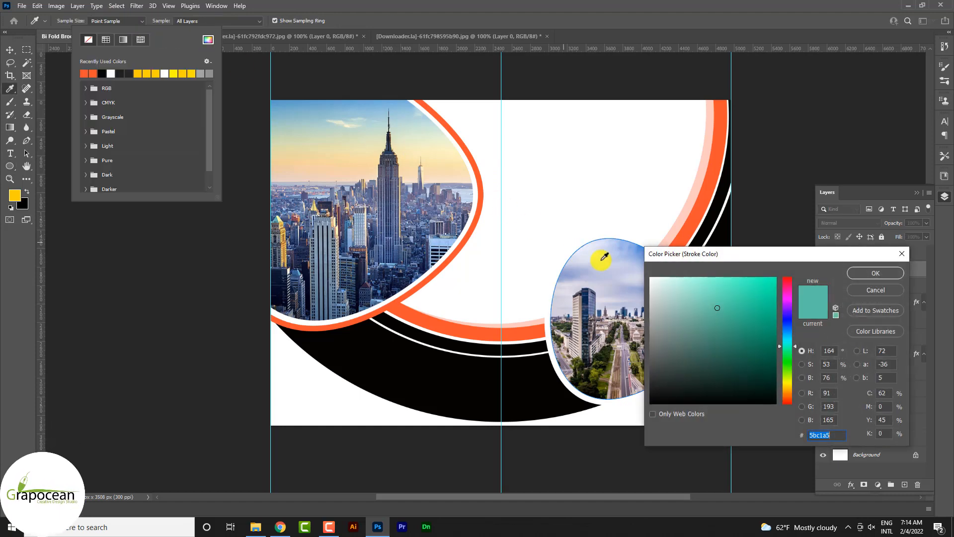
{"action": "type", "text": "303036"}
{"action": "left_click", "coordinate": [875, 273]}
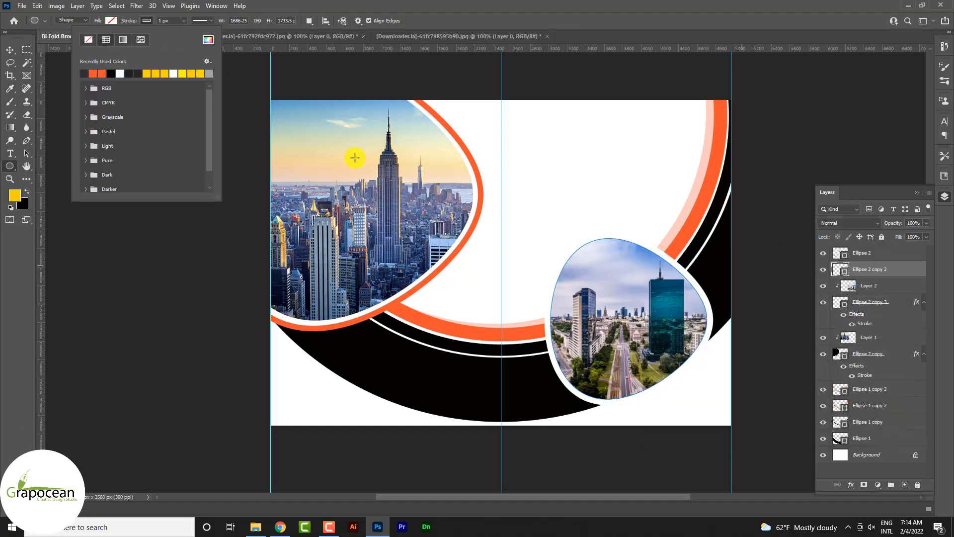
{"action": "left_click", "coordinate": [187, 29]}
{"action": "left_click_drag", "start_coordinate": [185, 29], "coordinate": [194, 33]}
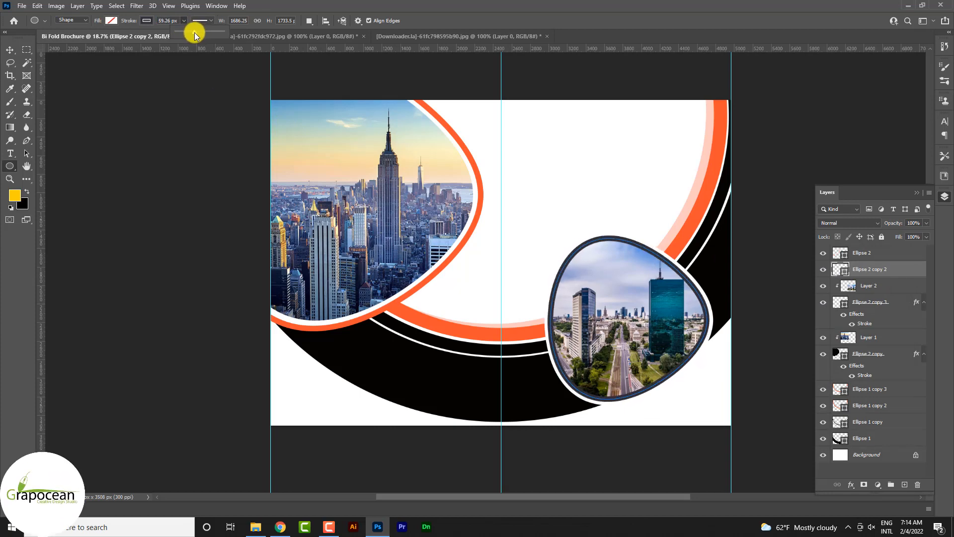
- Scale the Ellipse 2 copy 2 outline proportionally around its centre to 110.67%
{"action": "left_click", "coordinate": [10, 50]}
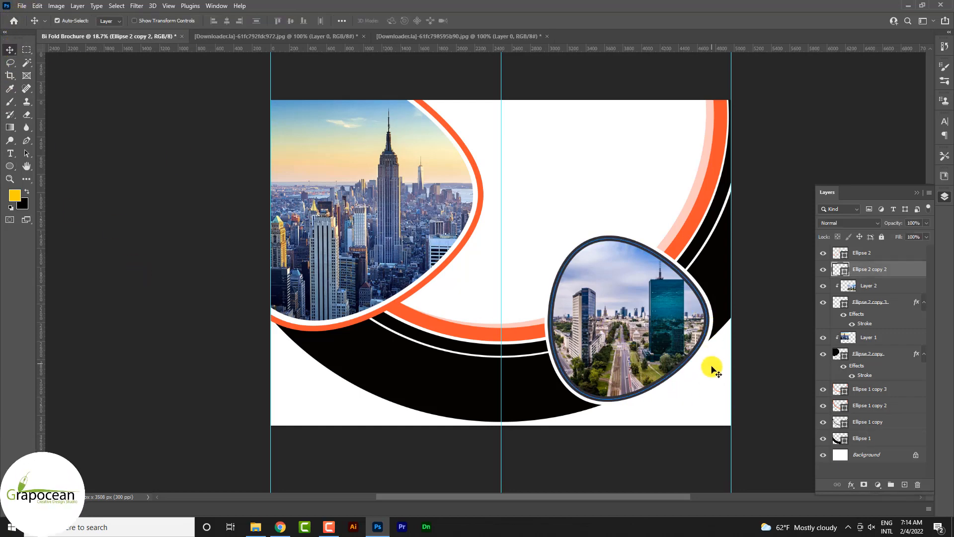
{"action": "key", "text": "ctrl+t"}
{"action": "mouse_move", "coordinate": [709, 396]}
{"action": "left_mouse_down"}
{"action": "mouse_move", "coordinate": [719, 417]}
{"action": "mouse_move", "coordinate": [714, 407]}
{"action": "left_mouse_up"}
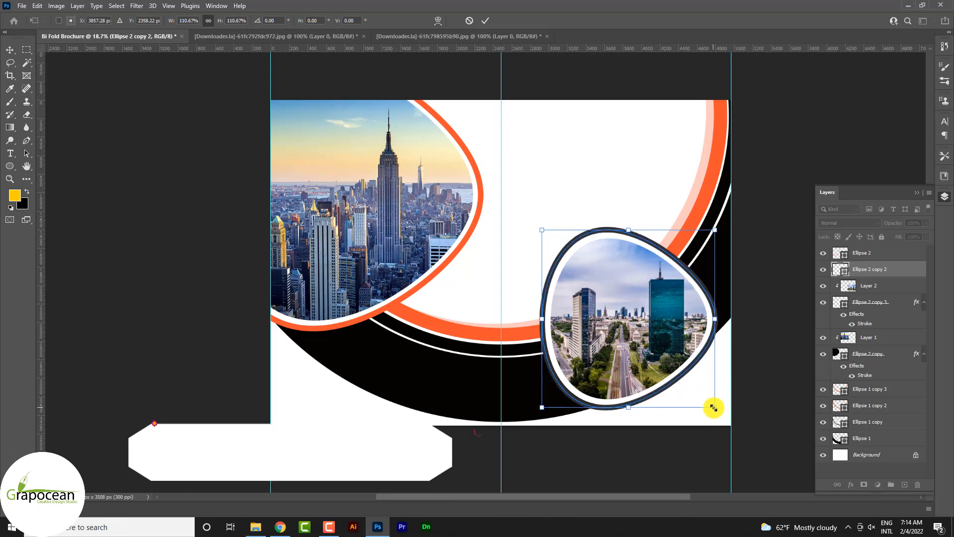
{"action": "left_click", "coordinate": [485, 20]}
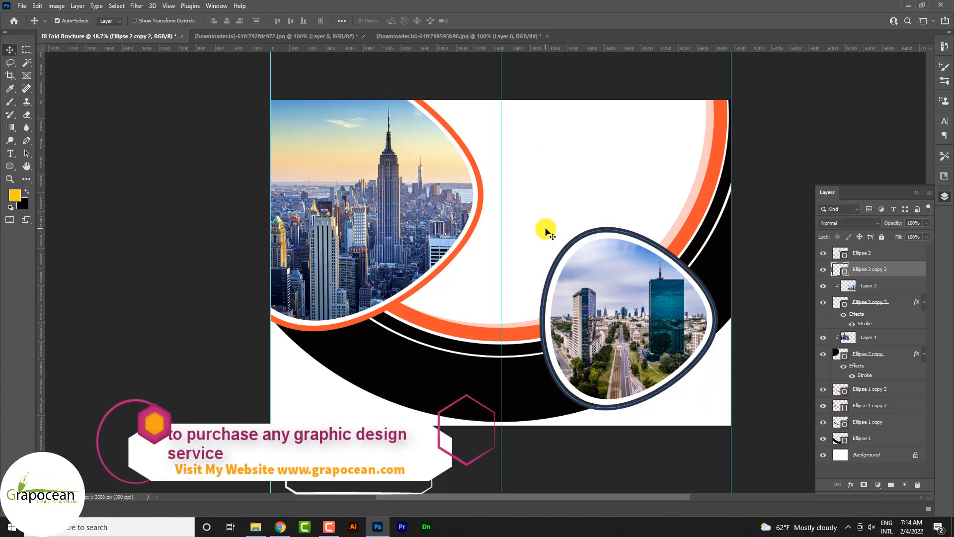
- Set the dark Ellipse 2 copy 2 outline's layer opacity to 50% and deselect it
{"action": "key", "text": "3"}
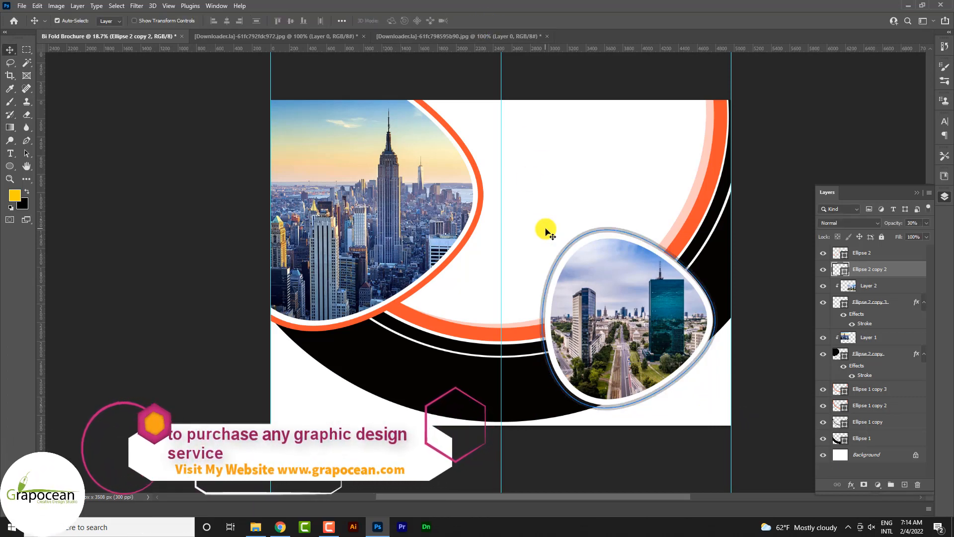
{"action": "key", "text": "5"}
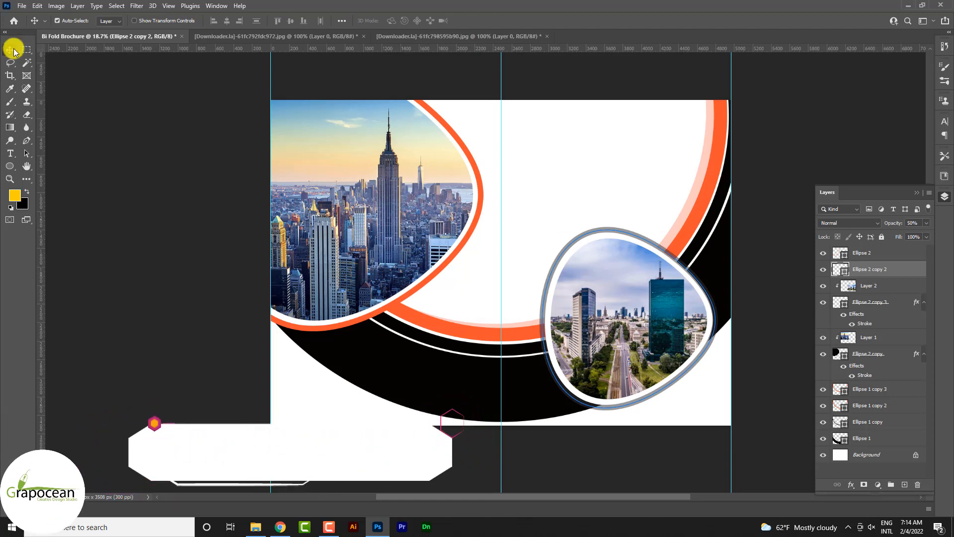
{"action": "left_click", "coordinate": [160, 349]}
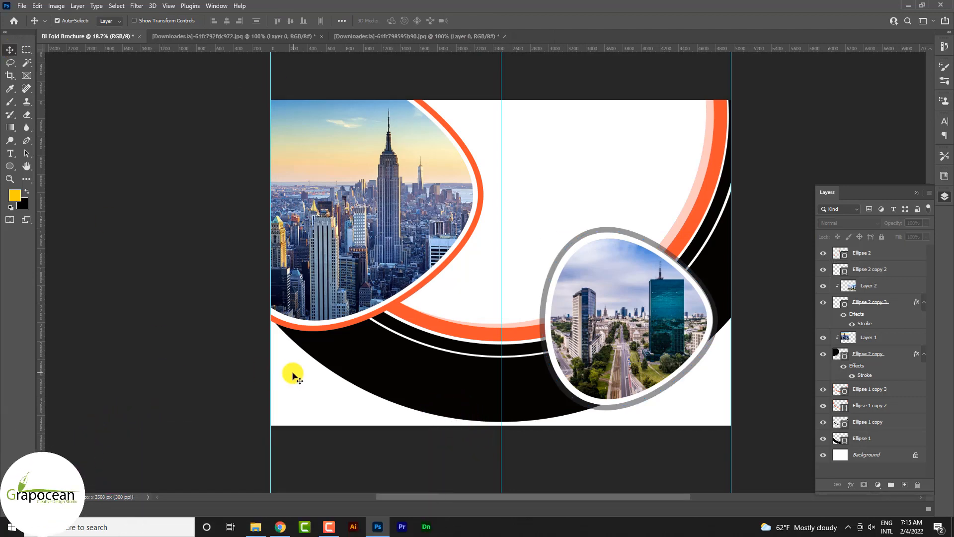
- Duplicate the semi-transparent Ellipse 2 copy 2 outline and set the duplicate's stroke width to 75.64 px
{"action": "left_click", "coordinate": [653, 245]}
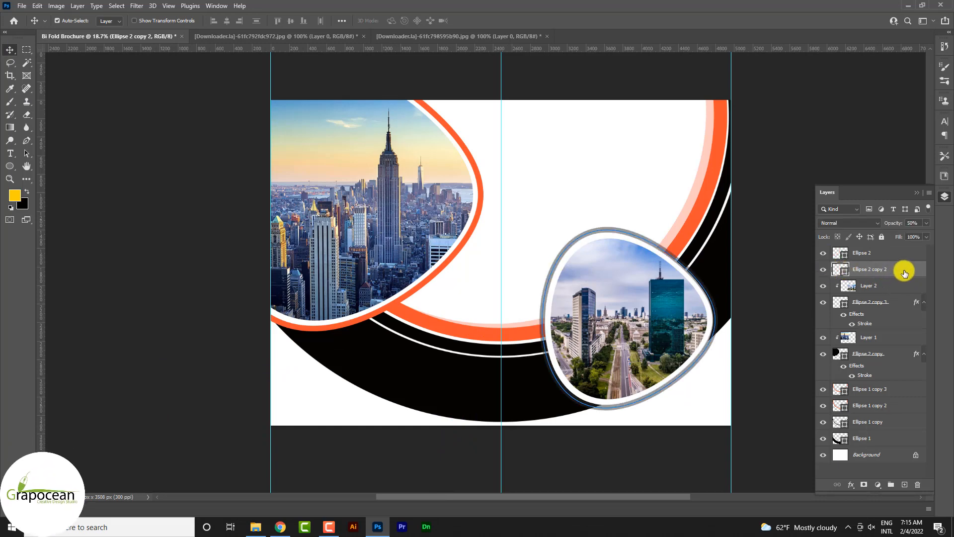
{"action": "left_click_drag", "start_coordinate": [904, 273], "coordinate": [905, 484]}
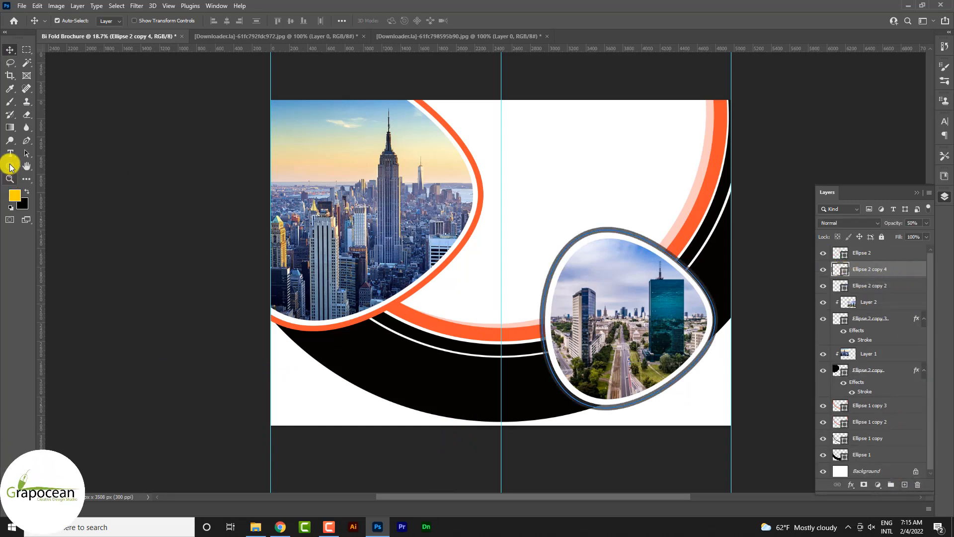
{"action": "left_click", "coordinate": [10, 166]}
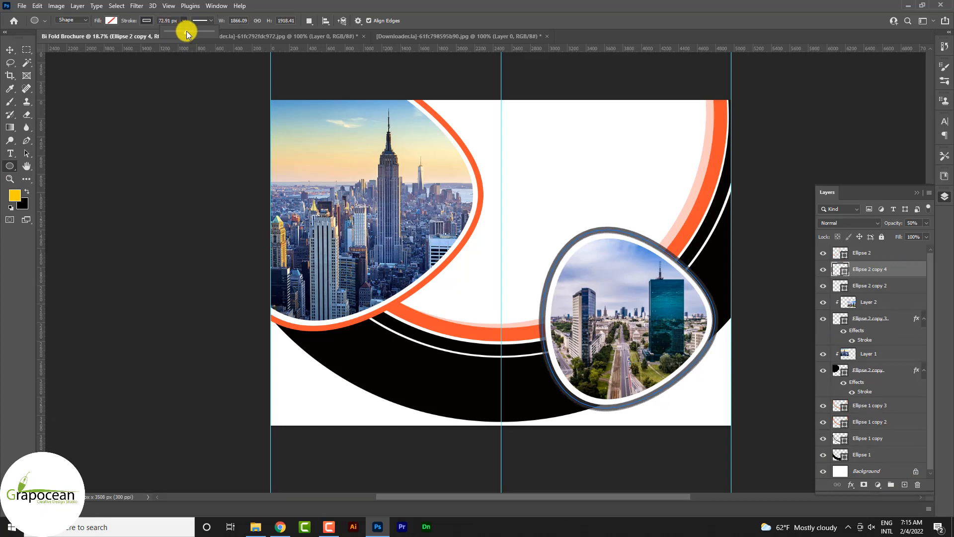
{"action": "left_click_drag", "start_coordinate": [187, 32], "coordinate": [188, 33]}
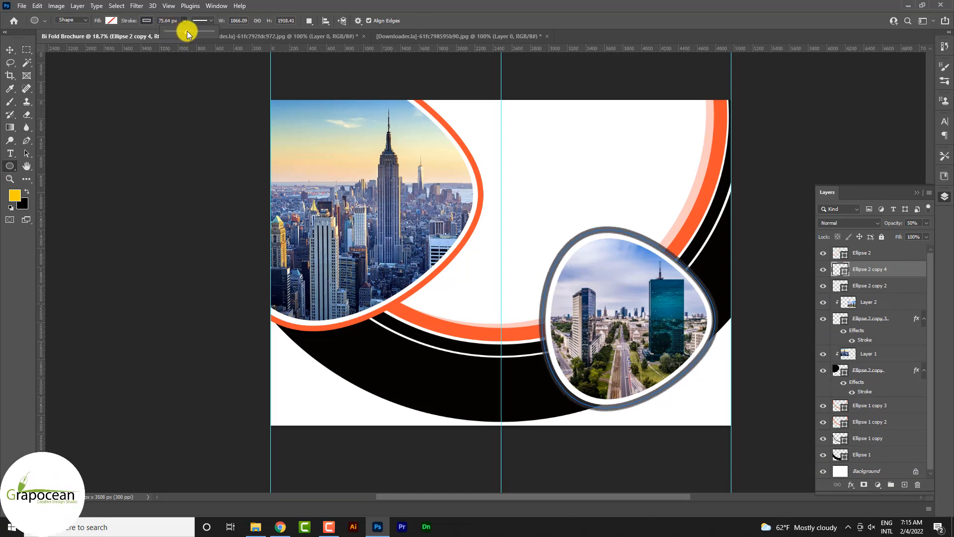
- Recolour the Ellipse 2 copy 4 stroke with the recently used orange and set the layer's opacity to 100%
{"action": "left_click", "coordinate": [149, 22]}
{"action": "left_click", "coordinate": [102, 74]}
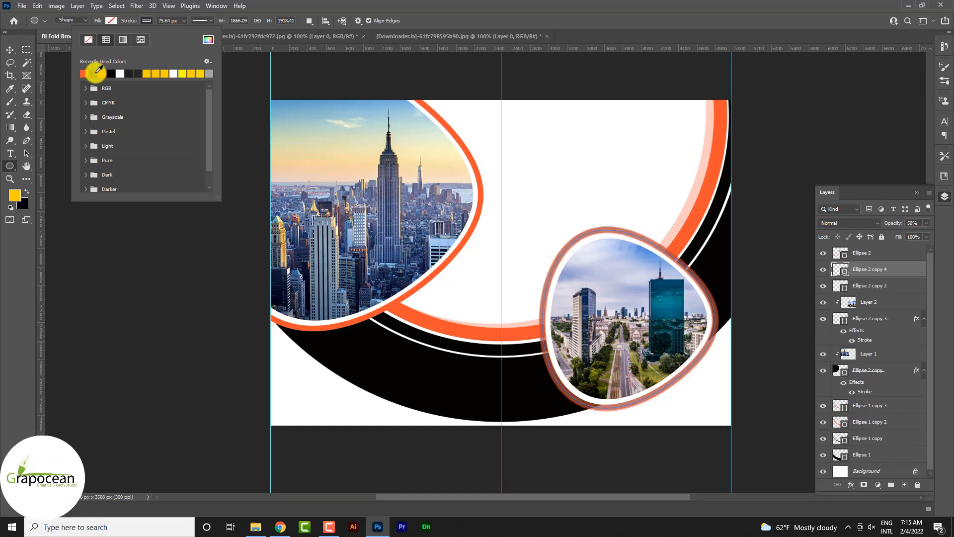
{"action": "left_click", "coordinate": [14, 50]}
{"action": "left_click_drag", "start_coordinate": [922, 230], "coordinate": [946, 230]}
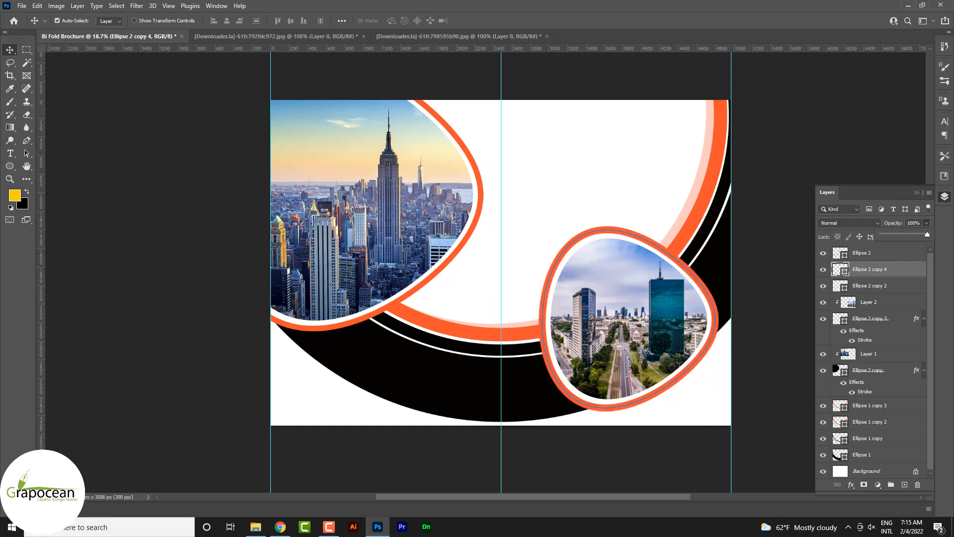
- Scale the orange Ellipse 2 copy 4 outline to 109.66% and nudge it slightly right and down
{"action": "key", "text": "ctrl+t"}
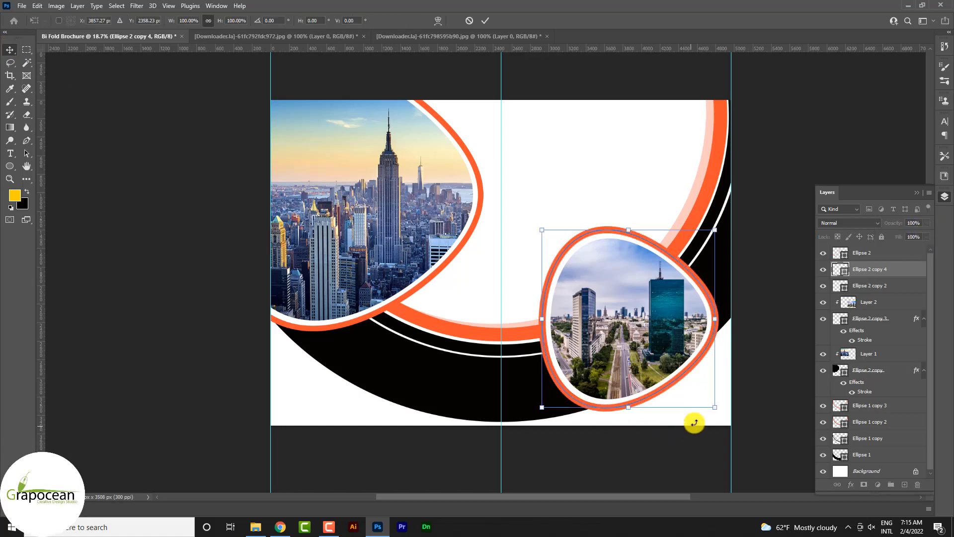
{"action": "left_click_drag", "start_coordinate": [709, 404], "coordinate": [723, 418]}
{"action": "key", "text": "Right"}
{"action": "key", "text": "Right"}
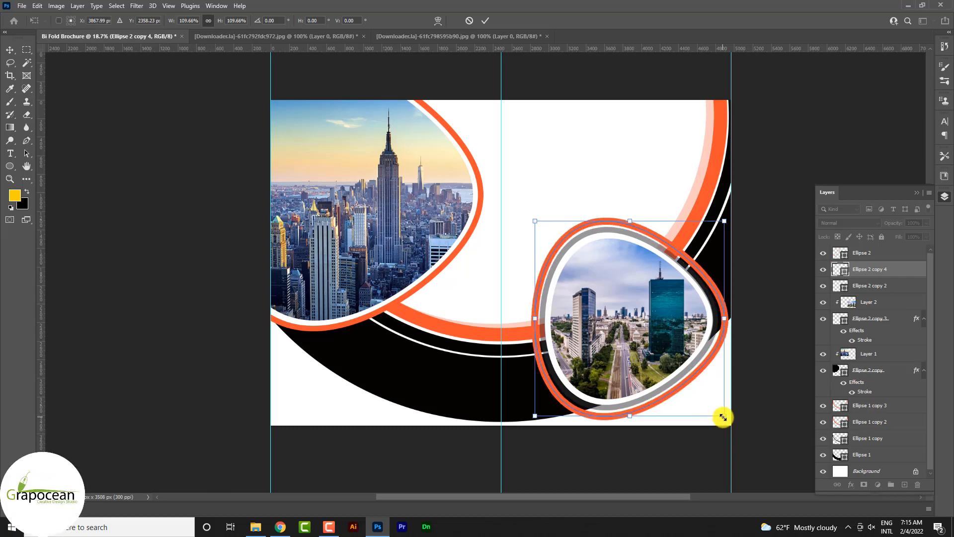
{"action": "key", "text": "Down"}
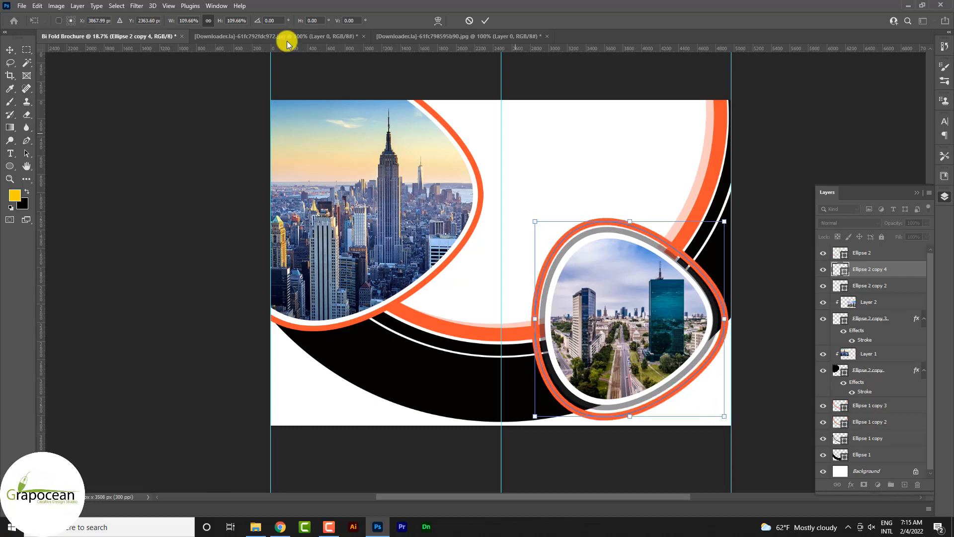
{"action": "left_click", "coordinate": [485, 22]}
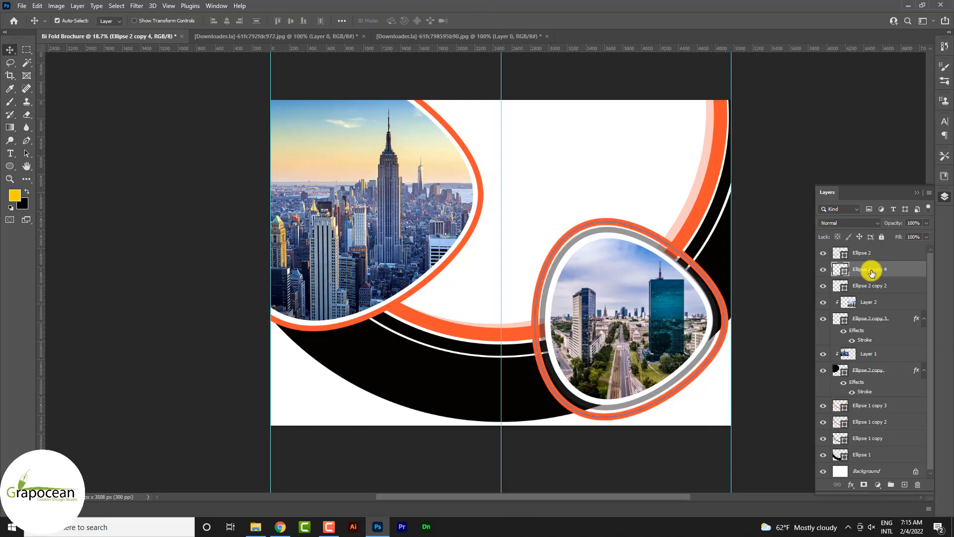
- Try moving Ellipse 2 copy 4 below Ellipse 2 copy, then below Ellipse 2 copy 3, undoing each move
{"action": "left_click_drag", "start_coordinate": [872, 272], "coordinate": [878, 398]}
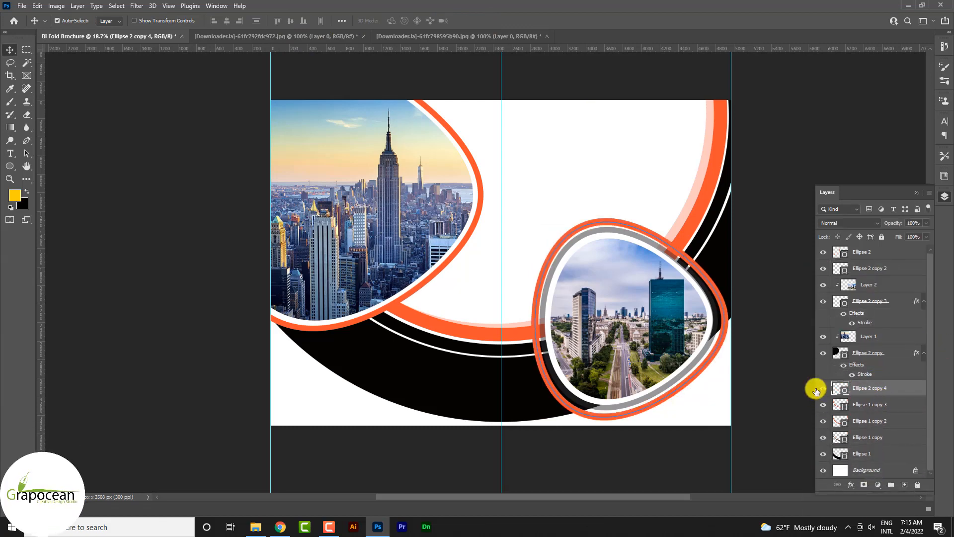
{"action": "key", "text": "ctrl+z"}
{"action": "left_click", "coordinate": [787, 380], "text": "ctrl"}
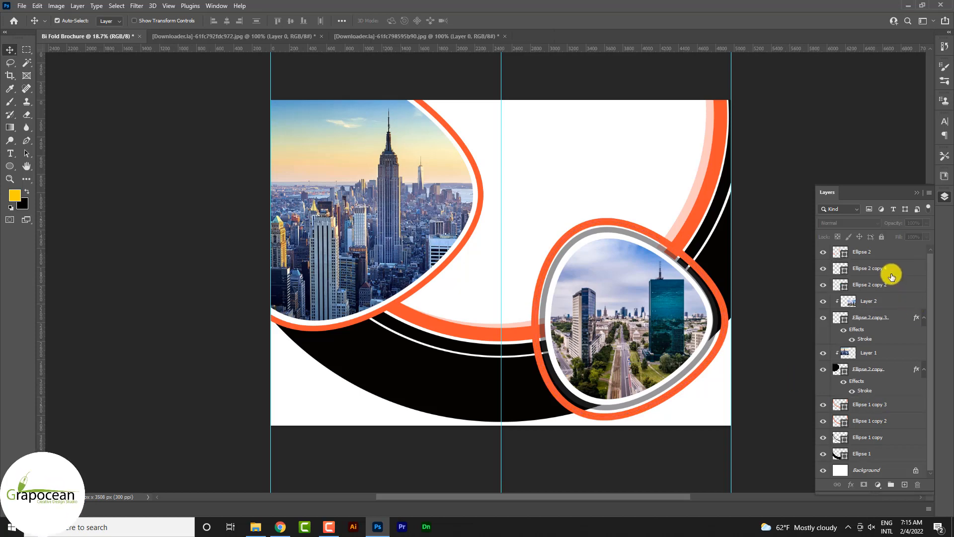
{"action": "left_click_drag", "start_coordinate": [890, 273], "coordinate": [861, 345]}
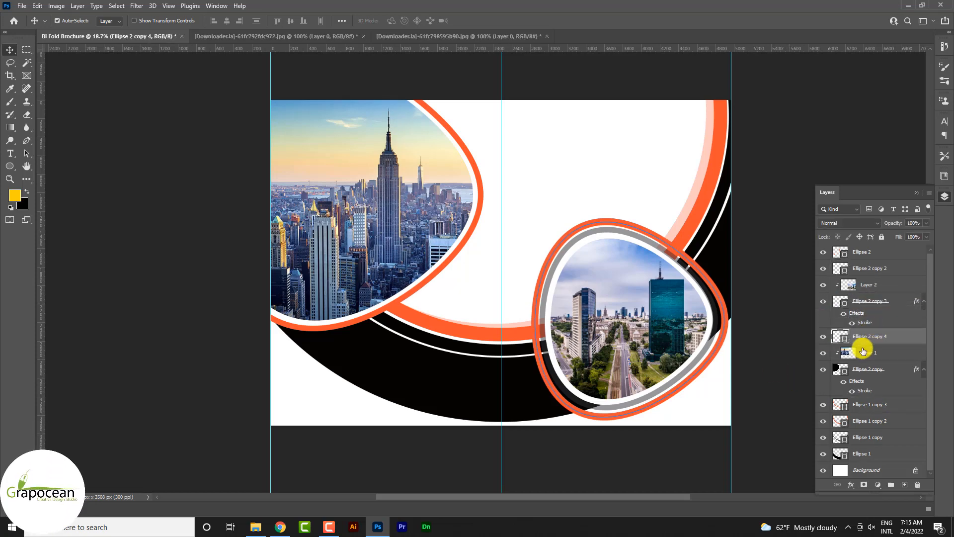
{"action": "key", "text": "ctrl+z"}
{"action": "key", "text": "ctrl+z"}
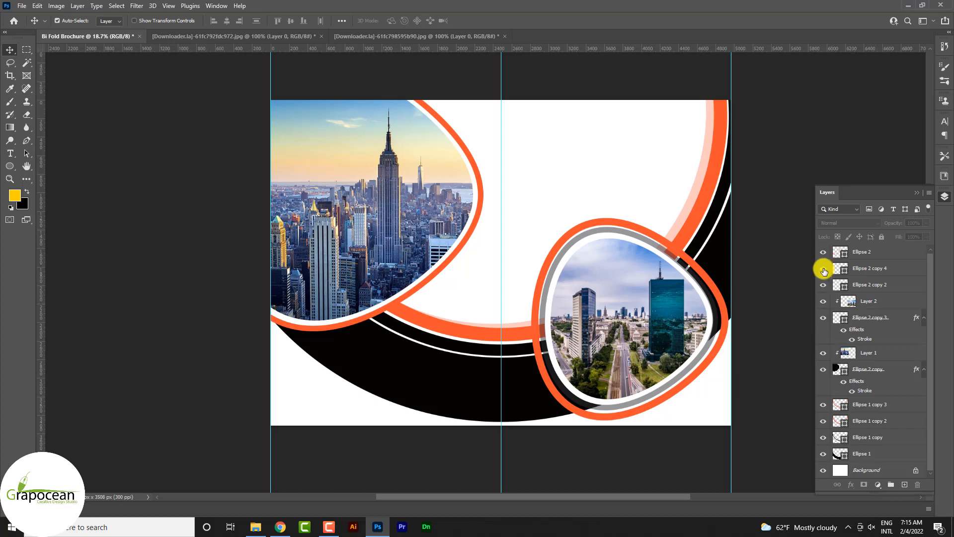
- Identify the orange outline by toggling its visibility, and add a layer mask to Ellipse 2 copy 4
{"action": "left_click", "coordinate": [825, 270]}
{"action": "left_click", "coordinate": [825, 270]}
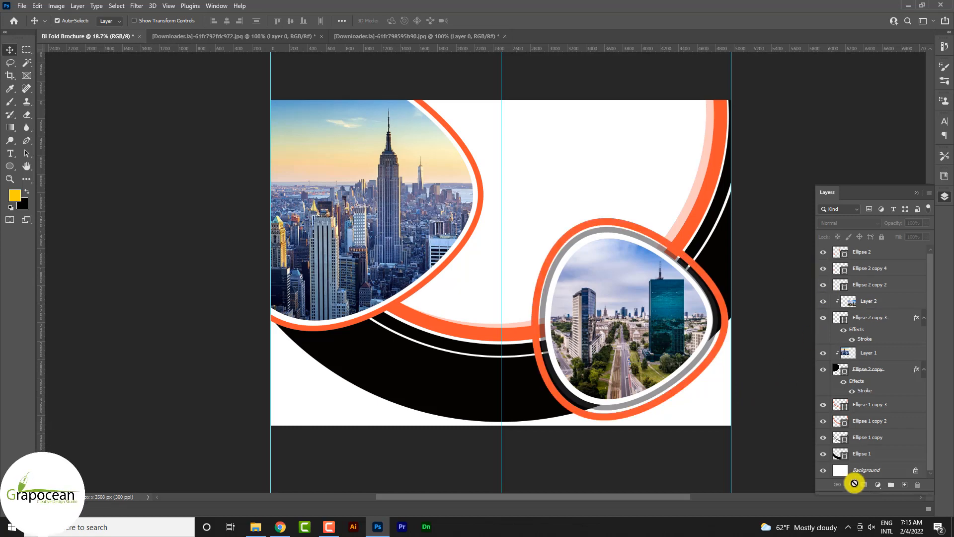
{"action": "left_click", "coordinate": [875, 271]}
{"action": "left_click", "coordinate": [864, 484]}
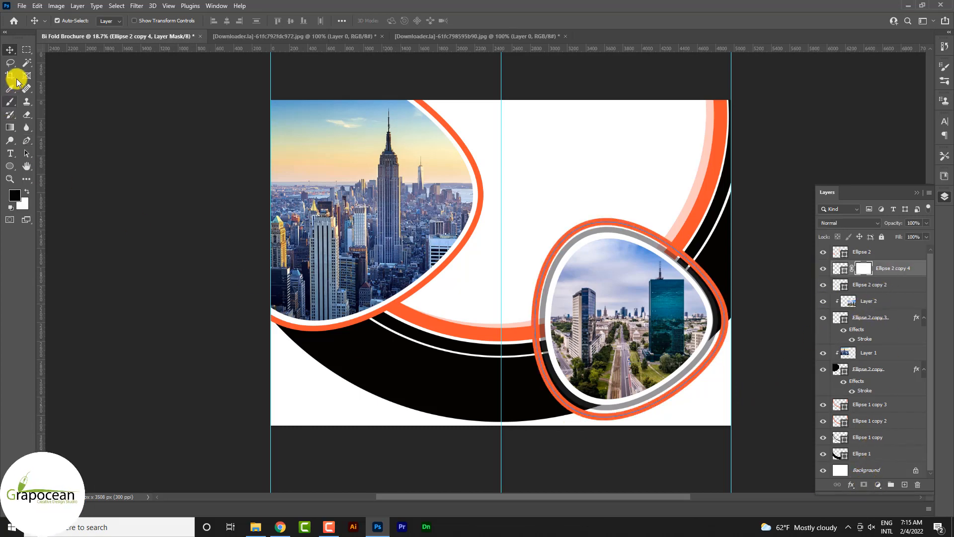
- Mask out the orange outline with an 800 px Hard Round black brush, keeping only the upper-left arc between the two ends of the orange band
{"action": "left_click", "coordinate": [10, 101]}
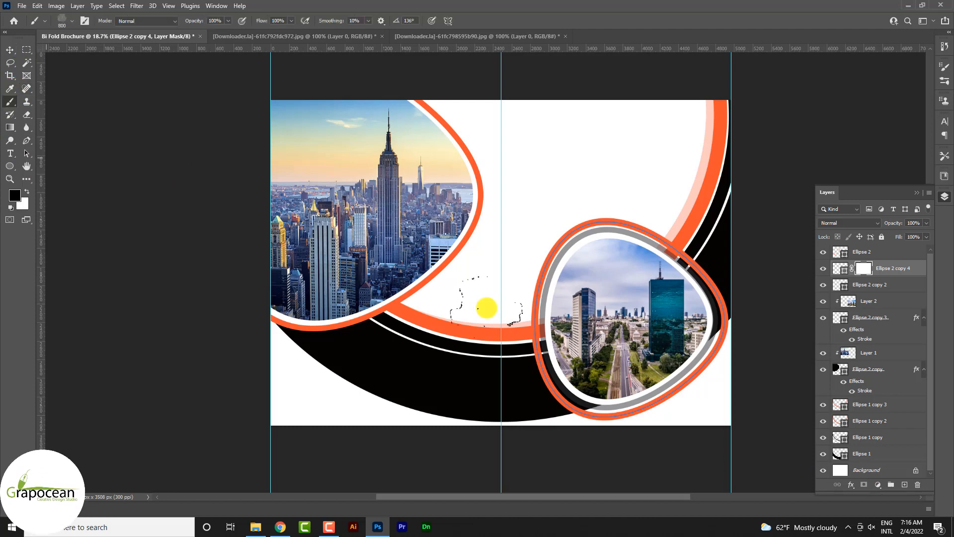
{"action": "left_click", "coordinate": [66, 24]}
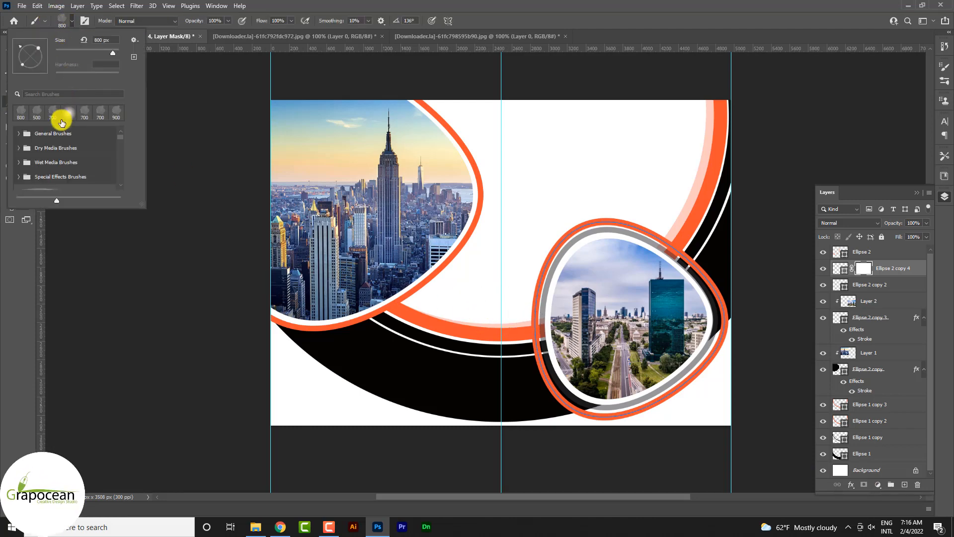
{"action": "left_click", "coordinate": [18, 133]}
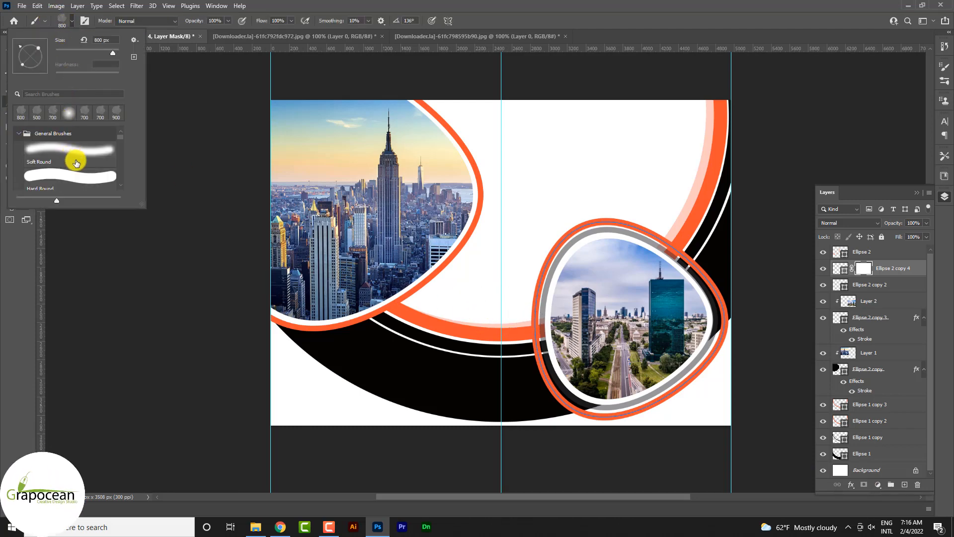
{"action": "left_click", "coordinate": [89, 176]}
{"action": "left_click", "coordinate": [549, 356]}
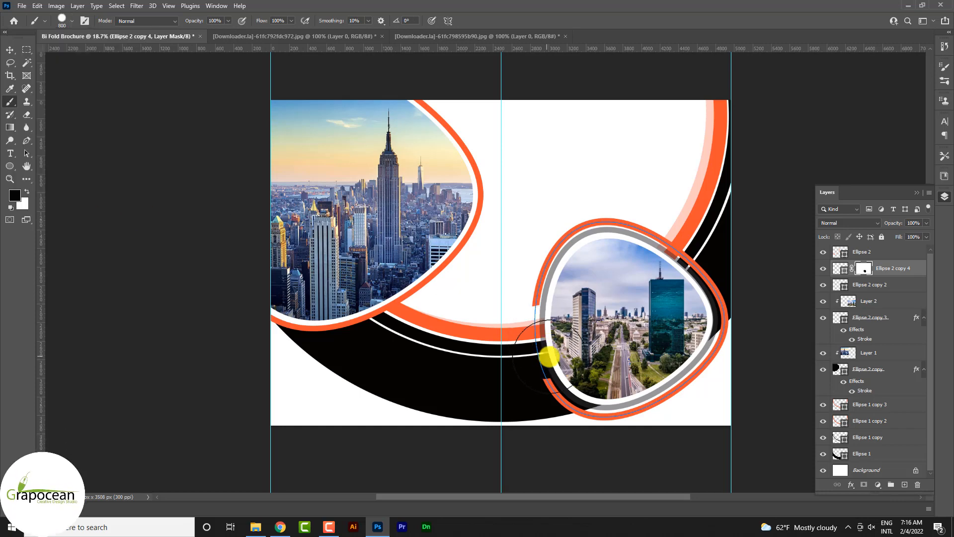
{"action": "scroll", "coordinate": [542, 363], "scroll_direction": "up", "scroll_amount": 3}
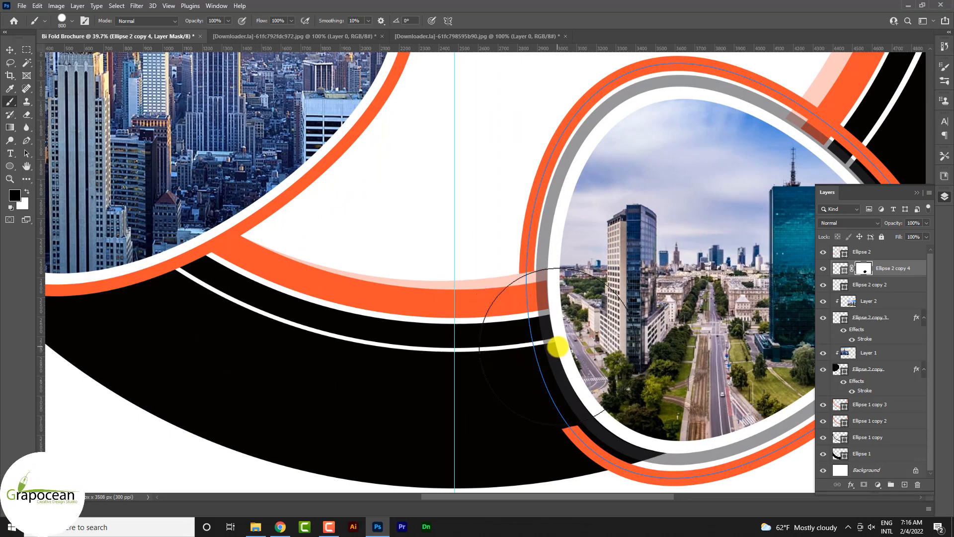
{"action": "scroll", "coordinate": [526, 388], "scroll_direction": "down", "scroll_amount": 3}
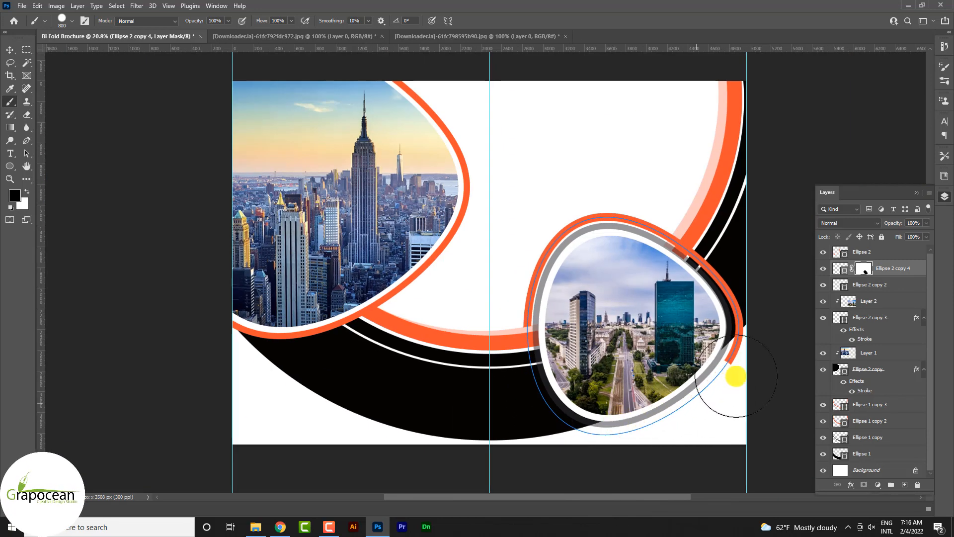
{"action": "scroll", "coordinate": [722, 269], "scroll_direction": "up", "scroll_amount": 2}
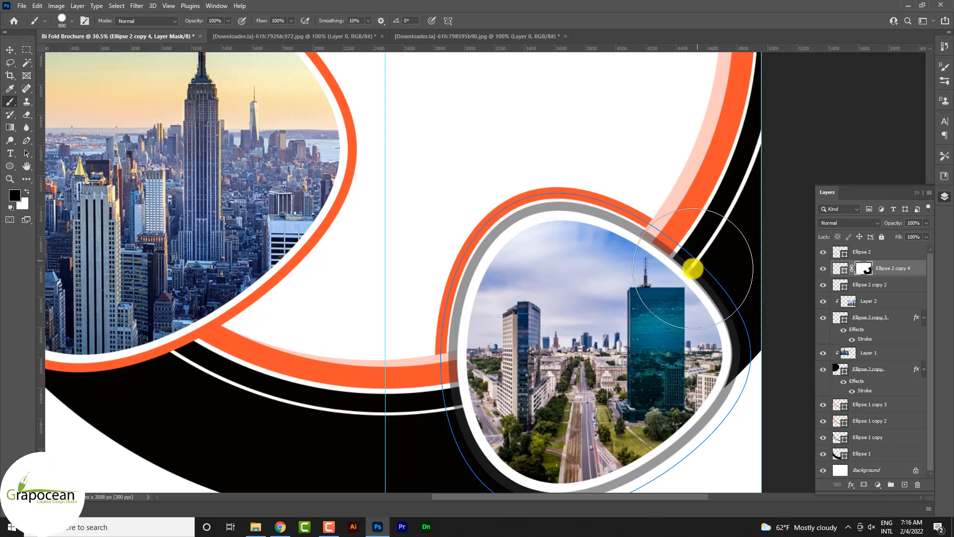
{"action": "scroll", "coordinate": [674, 346], "scroll_direction": "down", "scroll_amount": 2}
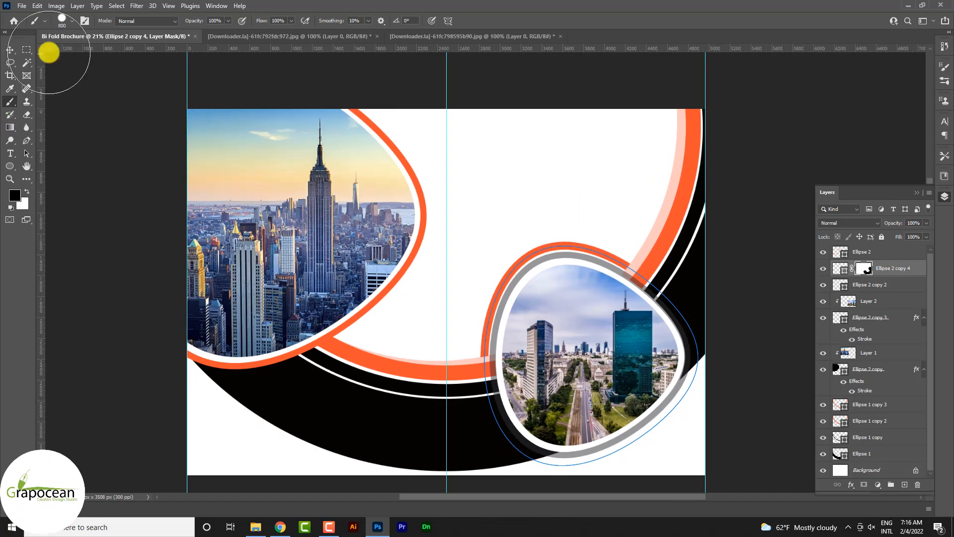
{"action": "left_click", "coordinate": [28, 50]}
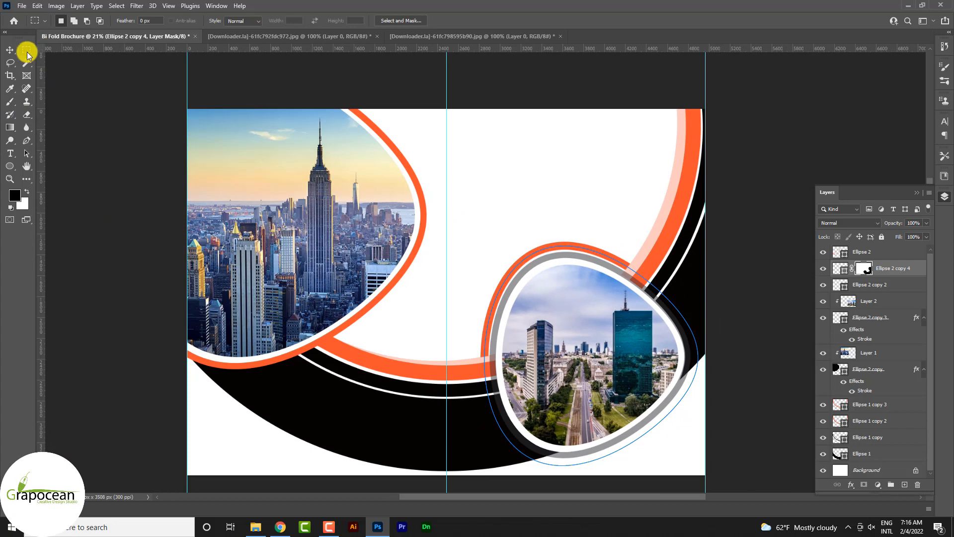
{"action": "left_click", "coordinate": [10, 49]}
{"action": "left_click", "coordinate": [119, 214]}
- Draw a Pen tool curve from the page's right edge beneath the smaller city photo to the page's bottom edge, redoing the second anchor point
{"action": "scroll", "coordinate": [654, 384], "scroll_direction": "down", "scroll_amount": 1}
{"action": "scroll", "coordinate": [671, 385], "scroll_direction": "down", "scroll_amount": 2}
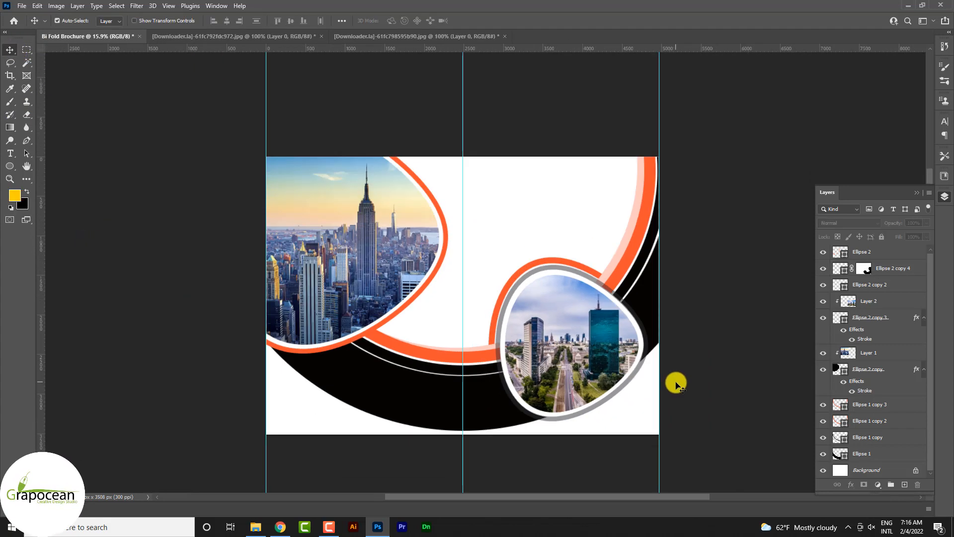
{"action": "scroll", "coordinate": [676, 384], "scroll_direction": "down", "scroll_amount": 2}
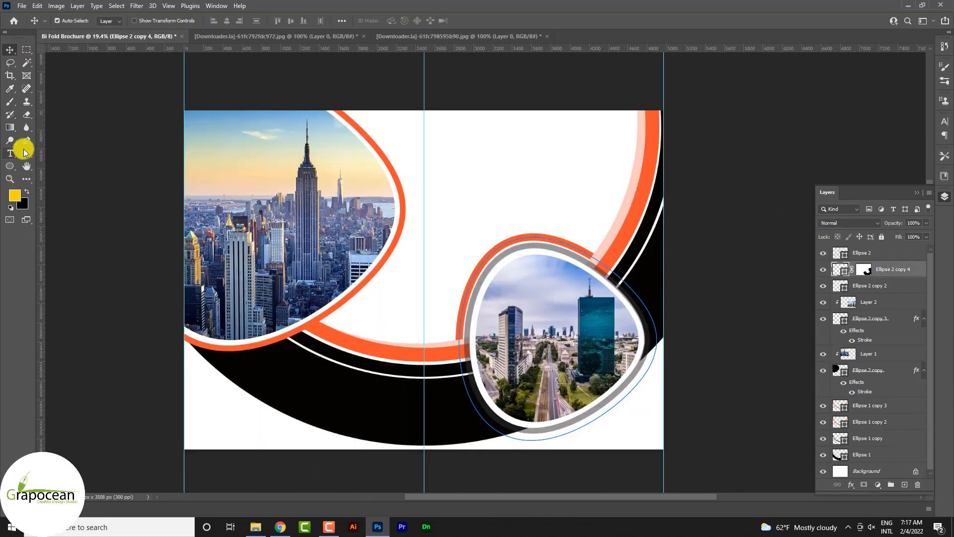
{"action": "left_click", "coordinate": [26, 141]}
{"action": "left_click", "coordinate": [669, 343]}
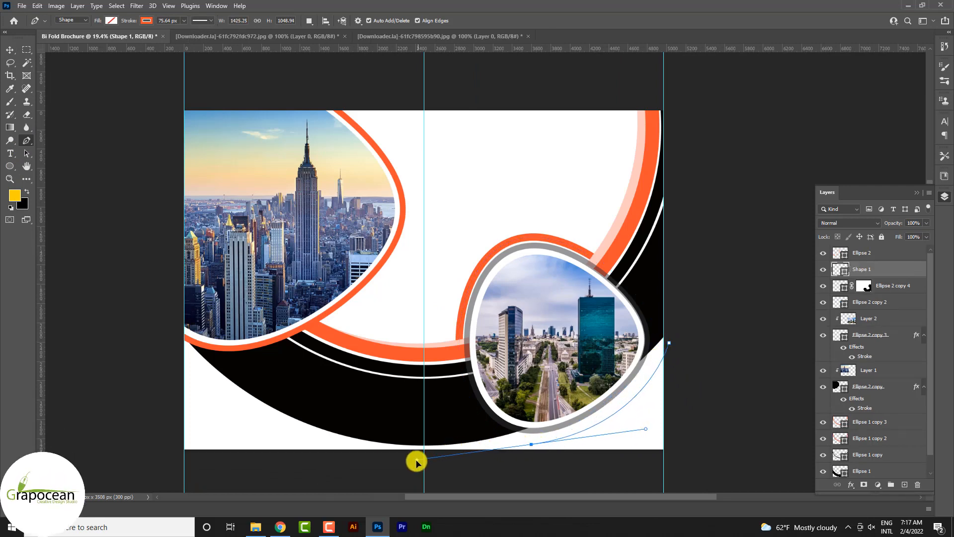
{"action": "left_click_drag", "start_coordinate": [417, 460], "coordinate": [435, 468]}
{"action": "key", "text": "ctrl+z"}
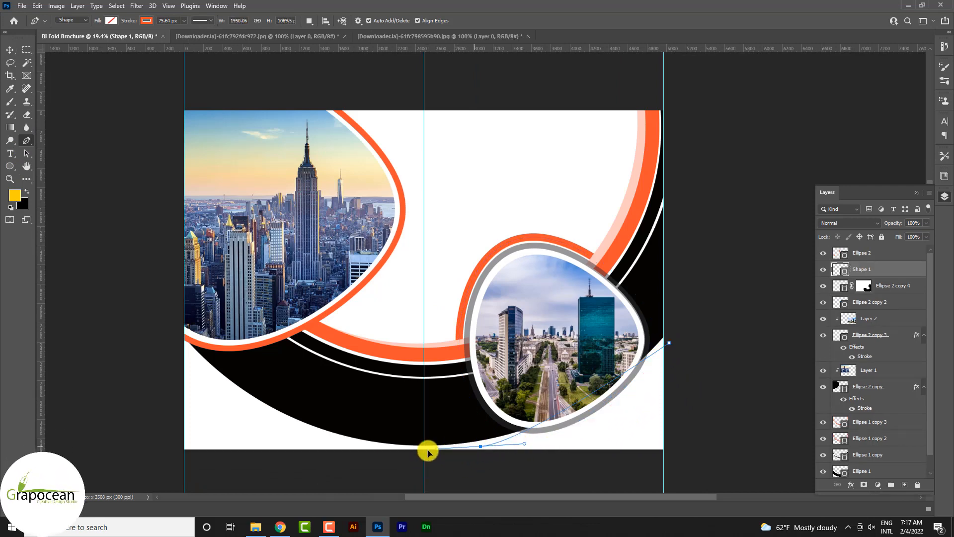
{"action": "mouse_move", "coordinate": [341, 457]}
{"action": "left_mouse_down"}
{"action": "mouse_move", "coordinate": [318, 457]}
{"action": "mouse_move", "coordinate": [330, 450]}
{"action": "left_mouse_up"}
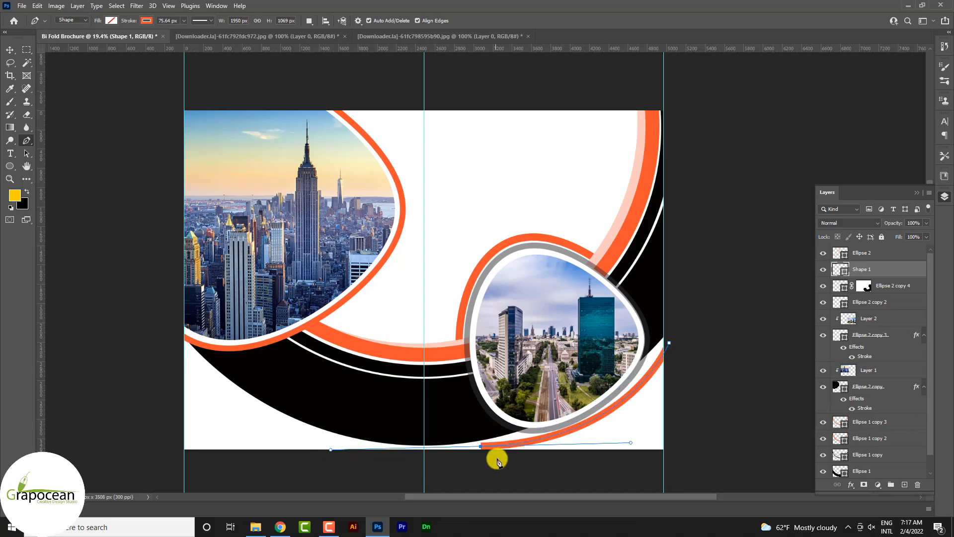
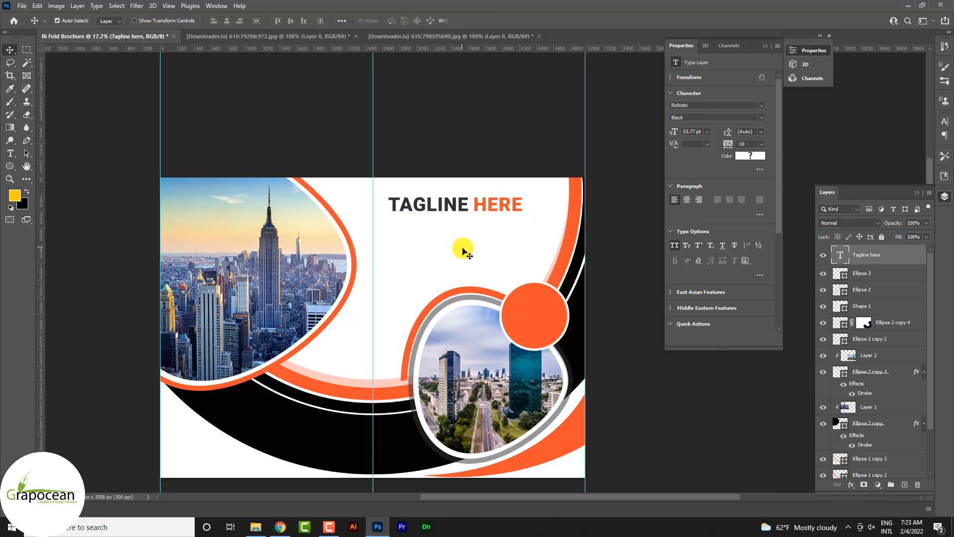
- Add a new text line reading BRAND TITLE HERE below the tagline
{"action": "scroll", "coordinate": [490, 245], "scroll_direction": "up", "scroll_amount": 1}
{"action": "left_click", "coordinate": [12, 154]}
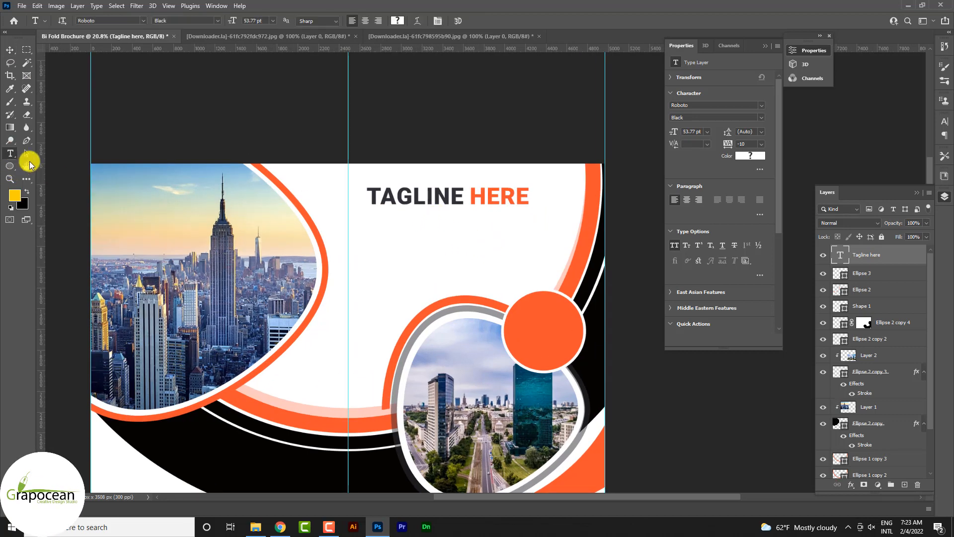
{"action": "left_click", "coordinate": [407, 243]}
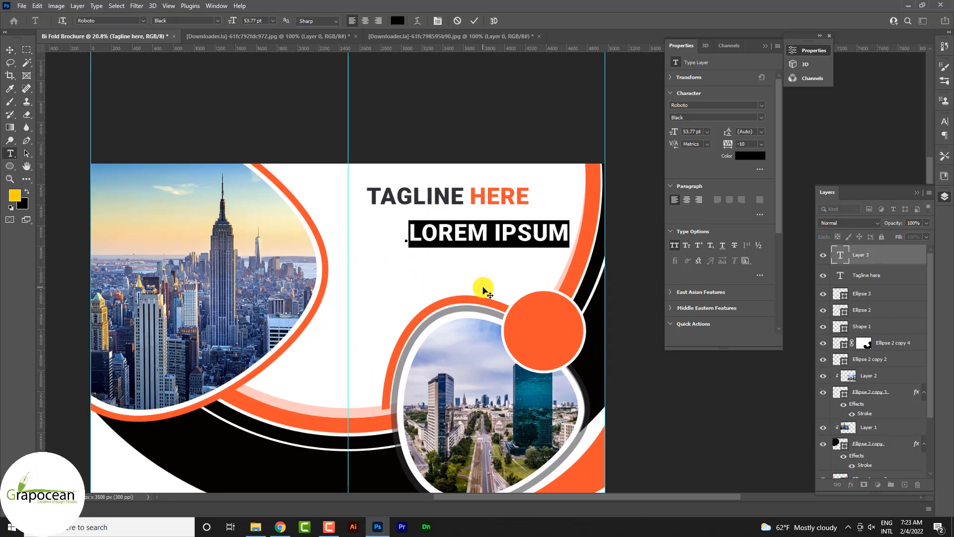
{"action": "key", "text": "BackSpace"}
{"action": "type", "text": "BRAND"}
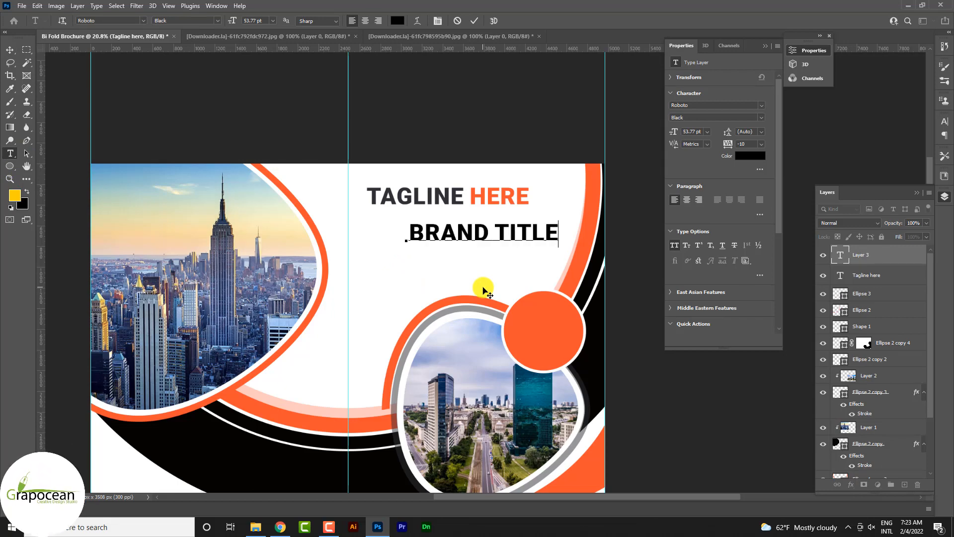
{"action": "type", "text": " TITLE HE"}
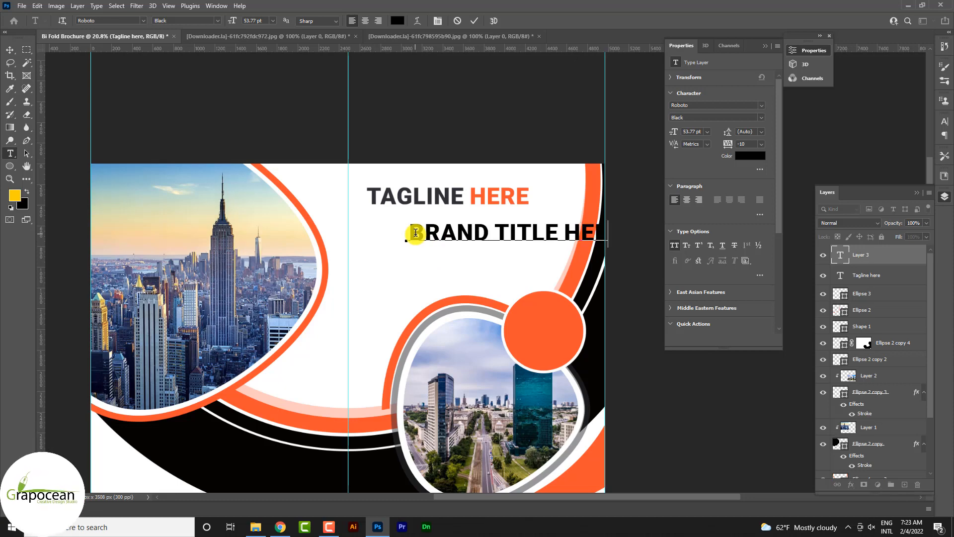
{"action": "type", "text": "HERE"}
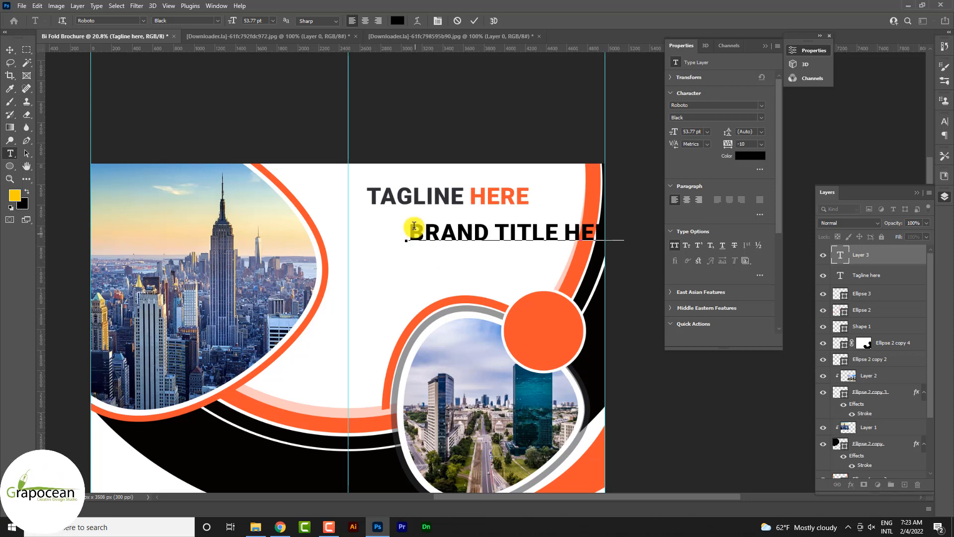
- Set the BRAND TITLE HERE text to Roboto Light and divide its font size by 1.618 to 33.23 pt
{"action": "left_click_drag", "start_coordinate": [408, 229], "coordinate": [791, 244]}
{"action": "left_click", "coordinate": [217, 22]}
{"action": "left_click", "coordinate": [197, 46]}
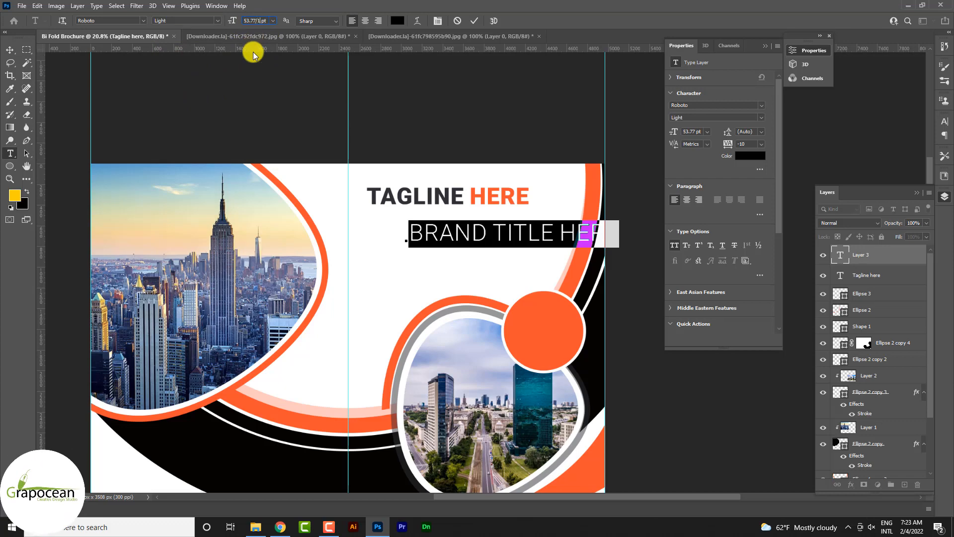
{"action": "type", "text": "/1.618"}
{"action": "key", "text": "Return"}
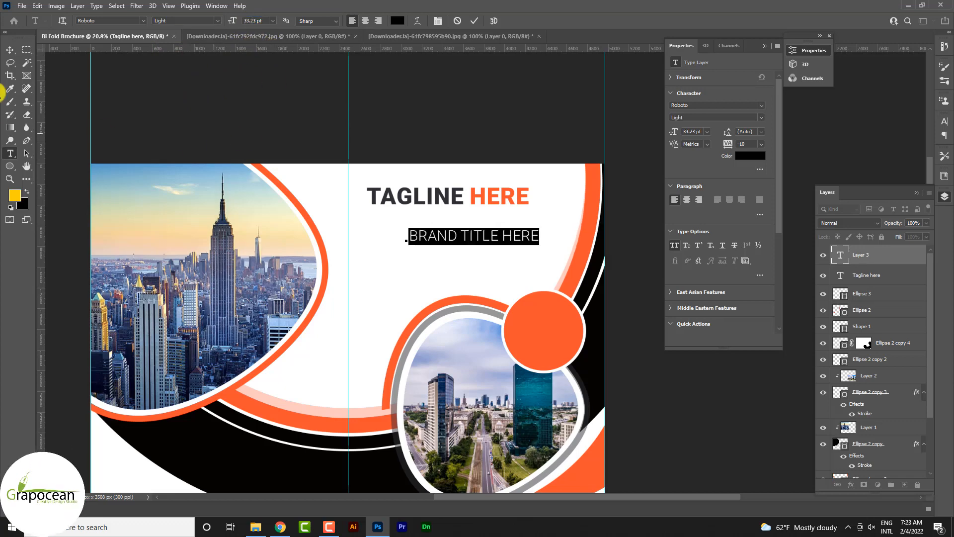
- Change the BRAND TITLE HERE text to Regular weight and move it directly beneath the tagline, aligned with its left edge
{"action": "left_click", "coordinate": [217, 21]}
{"action": "left_click", "coordinate": [177, 62]}
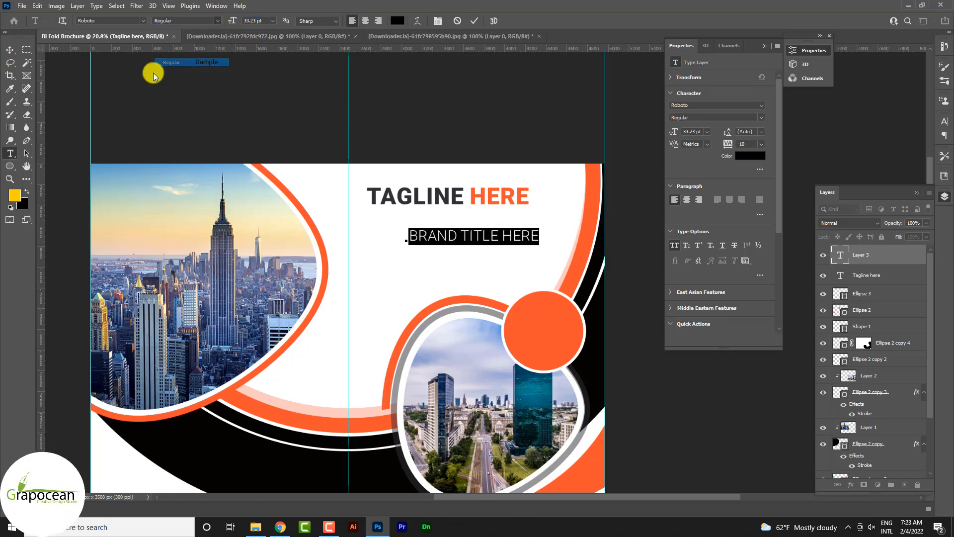
{"action": "left_click", "coordinate": [9, 50]}
{"action": "left_click_drag", "start_coordinate": [468, 238], "coordinate": [396, 222]}
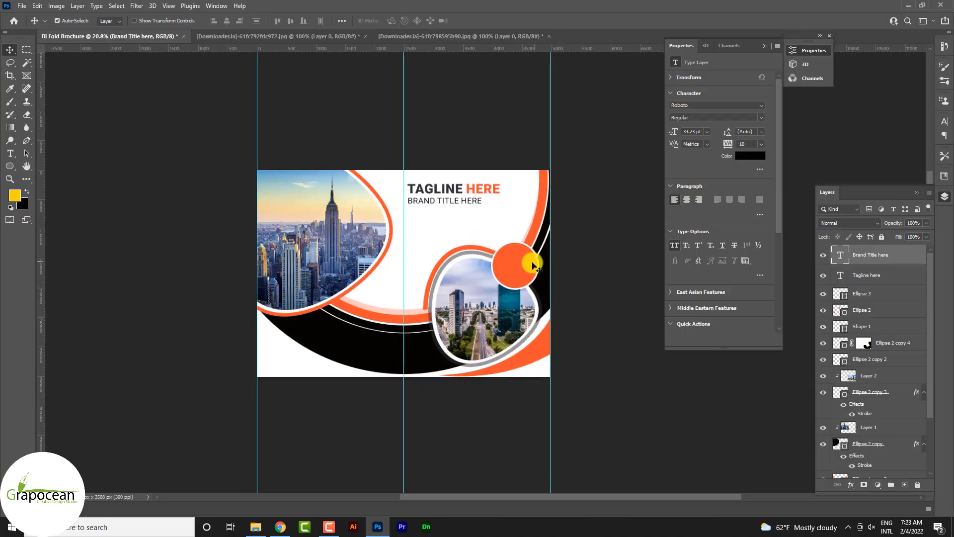
- Change the font of the whole TAGLINE HERE text to Anton
{"action": "scroll", "coordinate": [451, 180], "scroll_direction": "up", "scroll_amount": 3}
{"action": "left_click", "coordinate": [10, 153]}
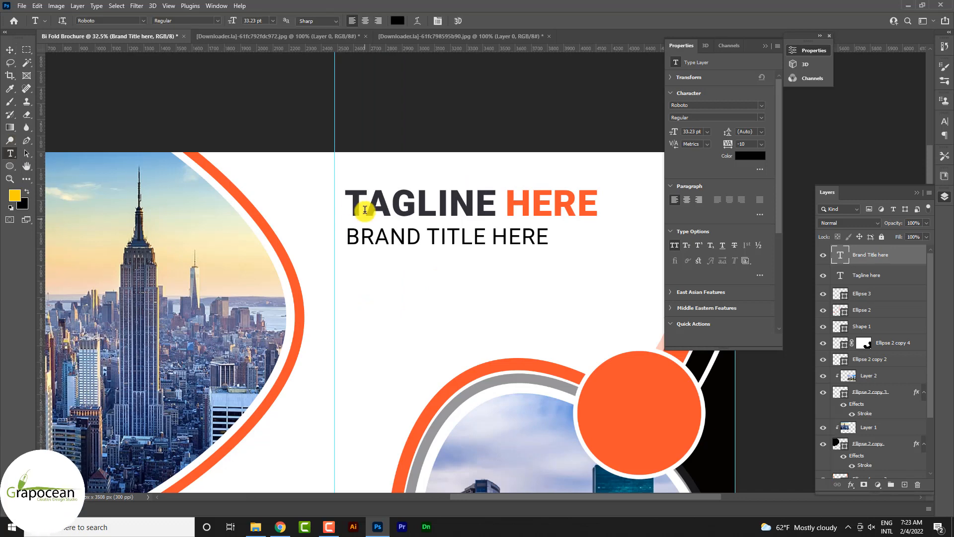
{"action": "double_click", "coordinate": [366, 207]}
{"action": "key", "text": "ctrl+a"}
{"action": "left_click", "coordinate": [143, 21]}
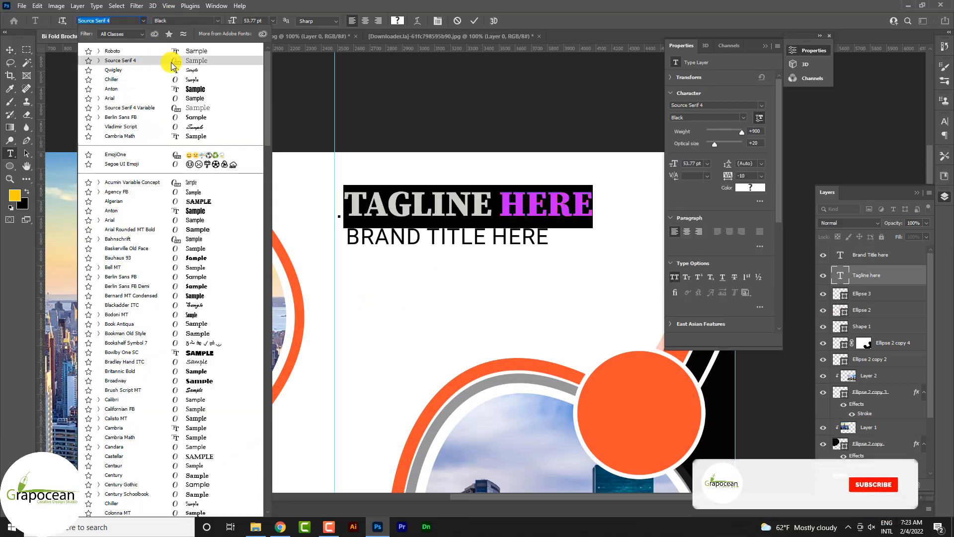
{"action": "left_click", "coordinate": [192, 90]}
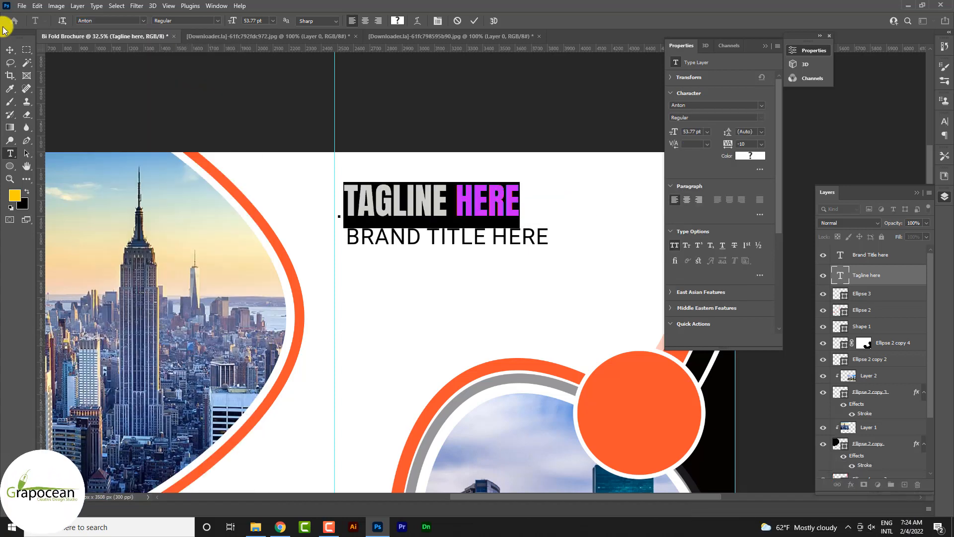
- Nudge the tagline slightly up and move the BRAND TITLE HERE line up close beneath it
{"action": "left_click", "coordinate": [16, 56]}
{"action": "left_click_drag", "start_coordinate": [485, 199], "coordinate": [487, 195]}
{"action": "left_click_drag", "start_coordinate": [502, 241], "coordinate": [503, 235]}
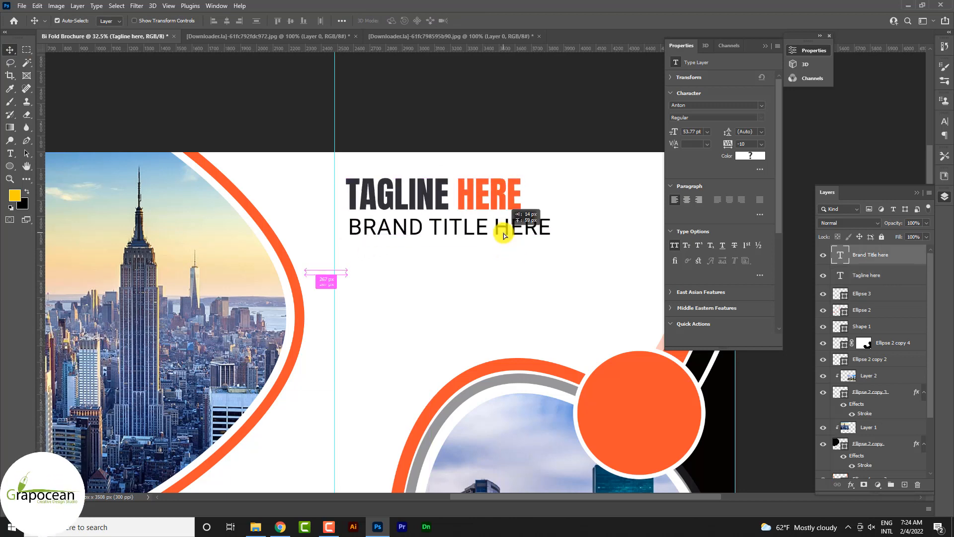
- Divide the BRAND TITLE HERE font size by 1.618 to 20.54 pt and move the line up beneath the tagline, aligned left
{"action": "left_click", "coordinate": [10, 153]}
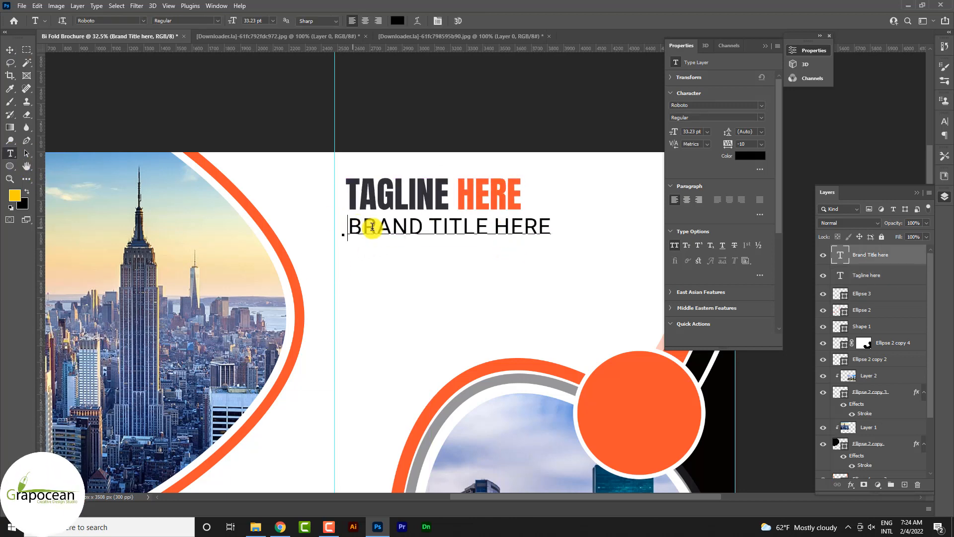
{"action": "key", "text": "ctrl+a"}
{"action": "left_click", "coordinate": [256, 20]}
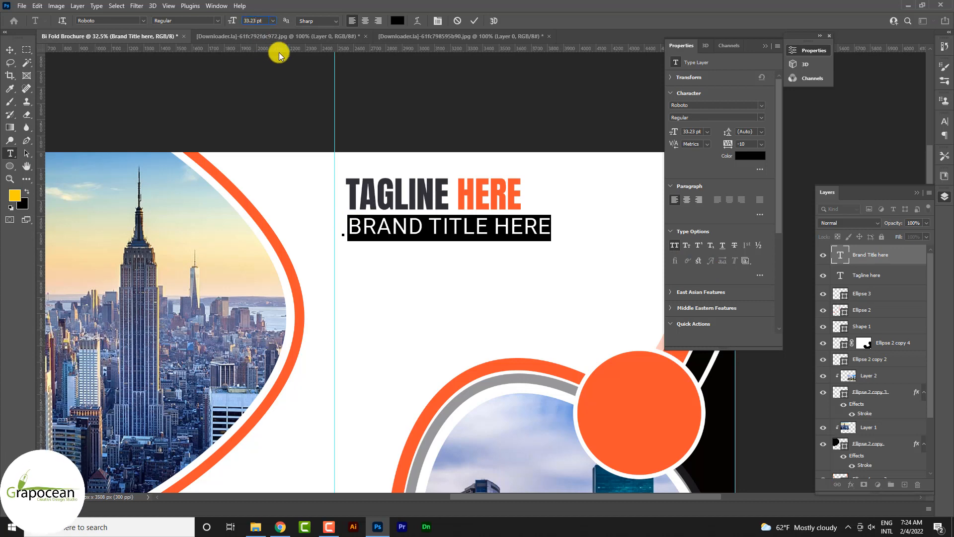
{"action": "type", "text": "/1.618"}
{"action": "key", "text": "Return"}
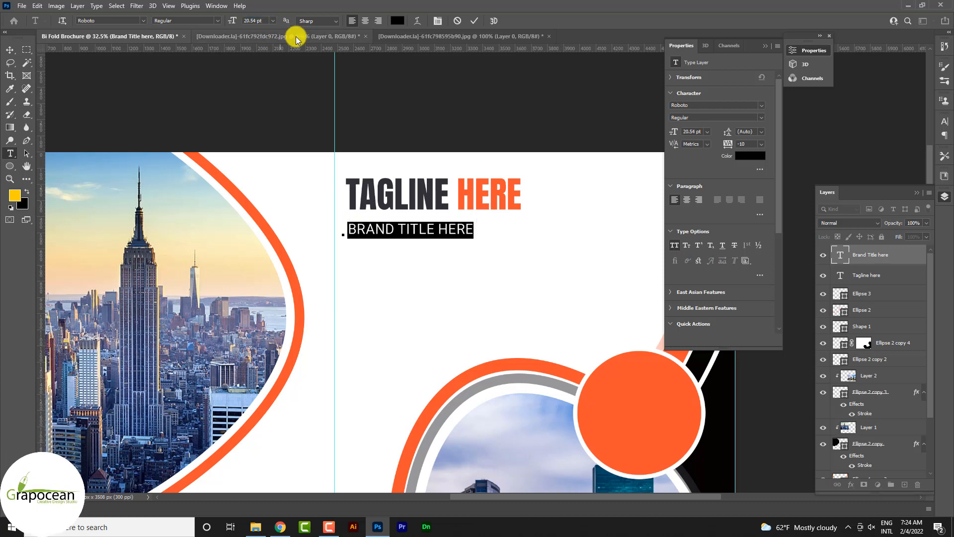
{"action": "left_click", "coordinate": [10, 50]}
{"action": "left_click_drag", "start_coordinate": [408, 230], "coordinate": [407, 224]}
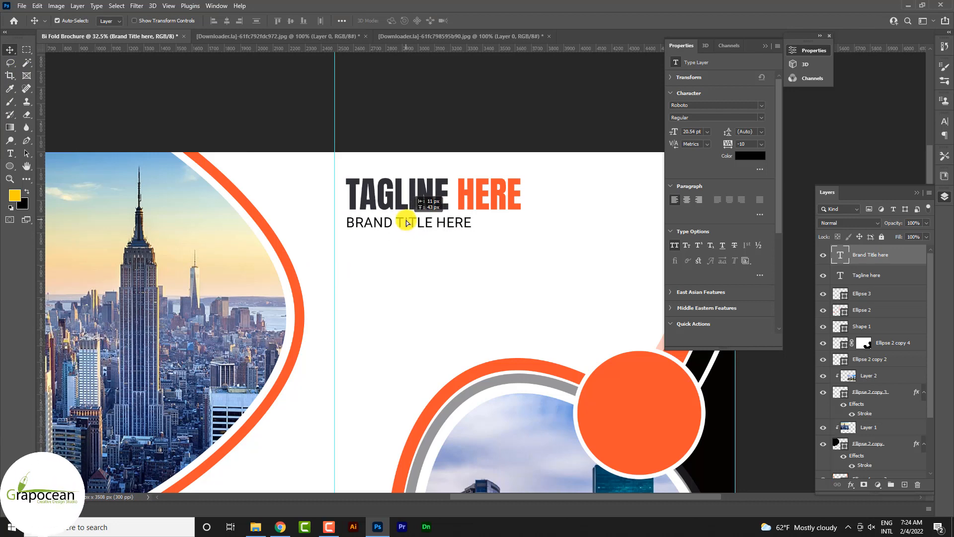
- Add a paragraph text box of Lorem ipsum placeholder text below the brand title and turn off All Caps
{"action": "scroll", "coordinate": [503, 274], "scroll_direction": "up", "scroll_amount": 4}
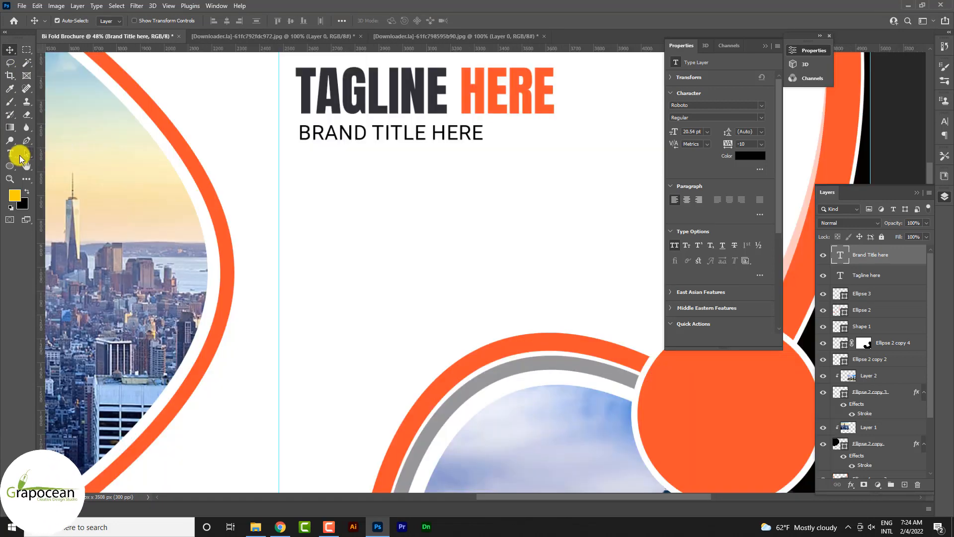
{"action": "left_click", "coordinate": [12, 155]}
{"action": "left_click_drag", "start_coordinate": [384, 209], "coordinate": [598, 302]}
{"action": "left_click", "coordinate": [675, 245]}
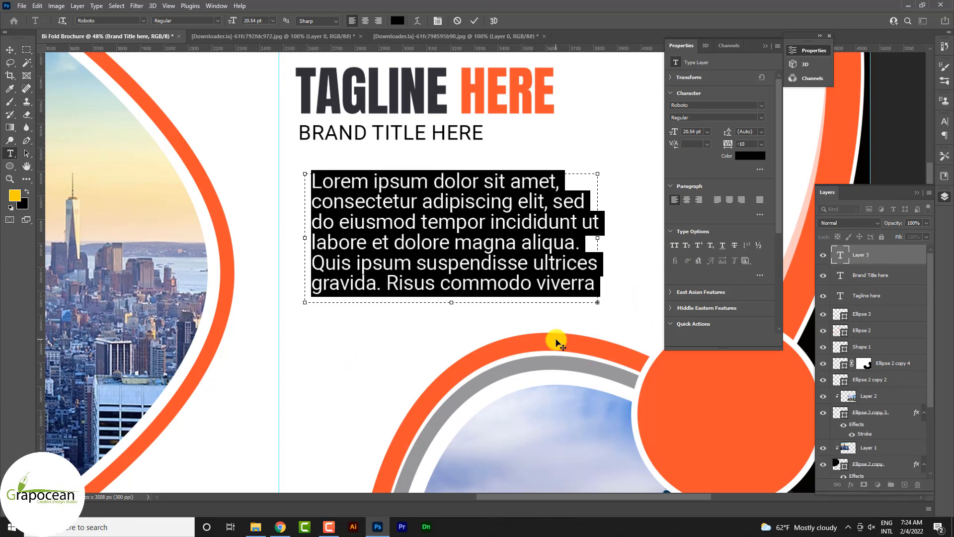
- Set the Lorem ipsum paragraph to Roboto Light and reduce its font size to 12.69 pt, and further to 7.84 pt
{"action": "left_click", "coordinate": [215, 20]}
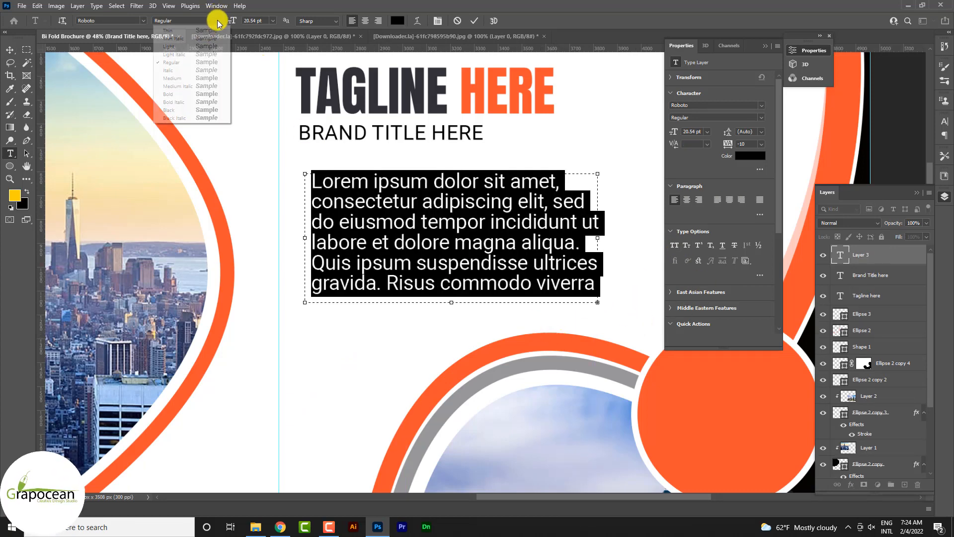
{"action": "left_click", "coordinate": [184, 46]}
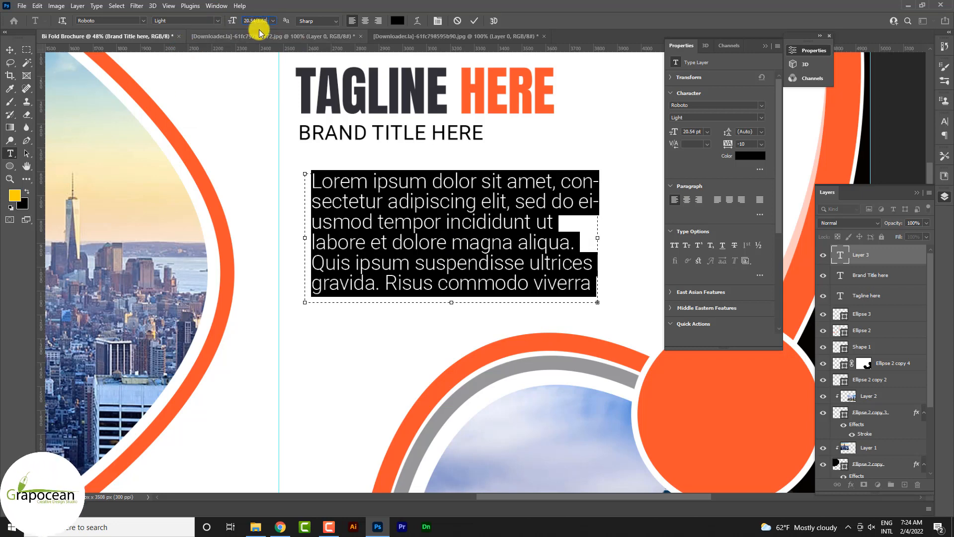
{"action": "type", "text": "12.69"}
{"action": "key", "text": "Return"}
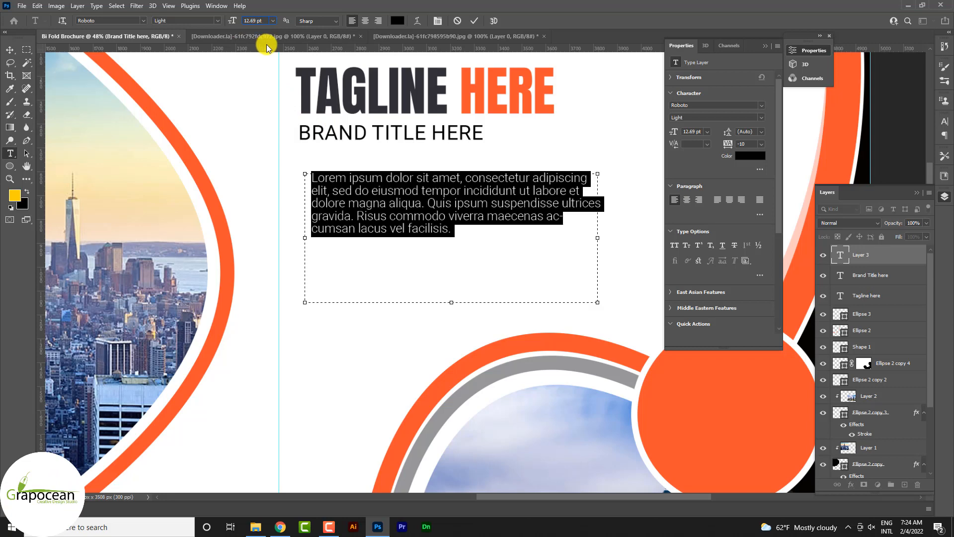
{"action": "type", "text": "7.84"}
{"action": "key", "text": "Return"}
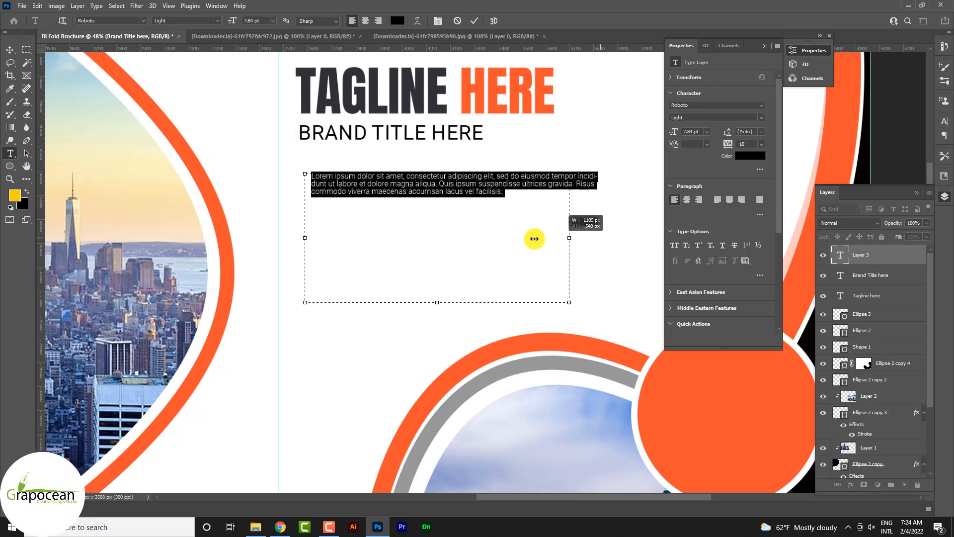
- Narrow and shorten the paragraph's text box to fit five lines, and move it down in line with the brand title's left edge
{"action": "left_click_drag", "start_coordinate": [552, 239], "coordinate": [507, 239]}
{"action": "left_click_drag", "start_coordinate": [404, 302], "coordinate": [397, 256]}
{"action": "left_click", "coordinate": [14, 49]}
{"action": "left_click_drag", "start_coordinate": [398, 194], "coordinate": [389, 220]}
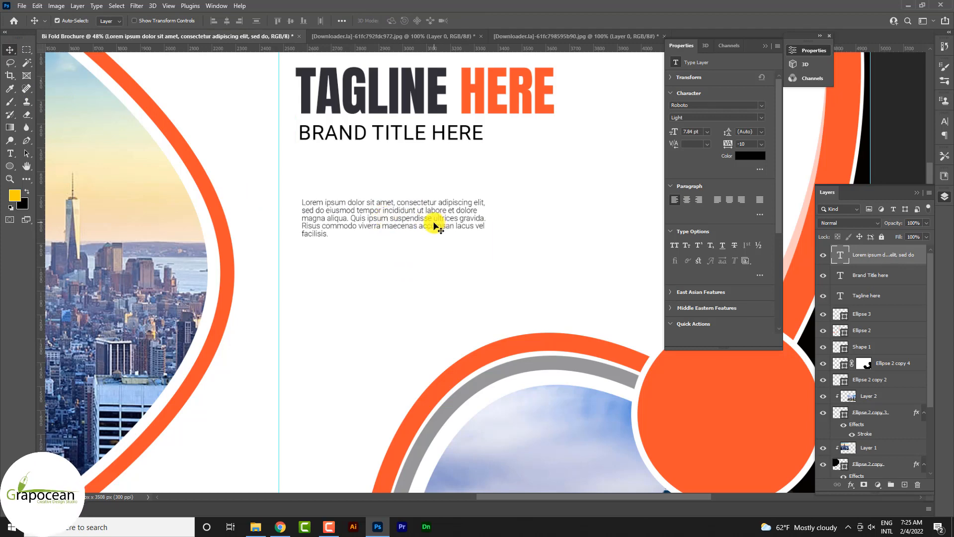
- Duplicate the BRAND TITLE HERE line to just above the Lorem ipsum paragraph and set the copy to Roboto Bold
{"action": "scroll", "coordinate": [393, 236], "scroll_direction": "up", "scroll_amount": 2}
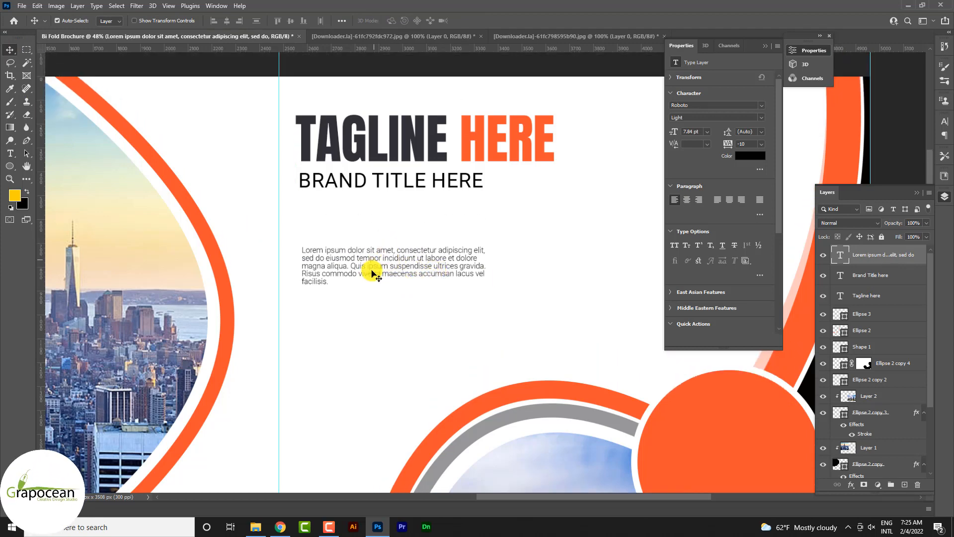
{"action": "scroll", "coordinate": [351, 274], "scroll_direction": "up", "scroll_amount": 1}
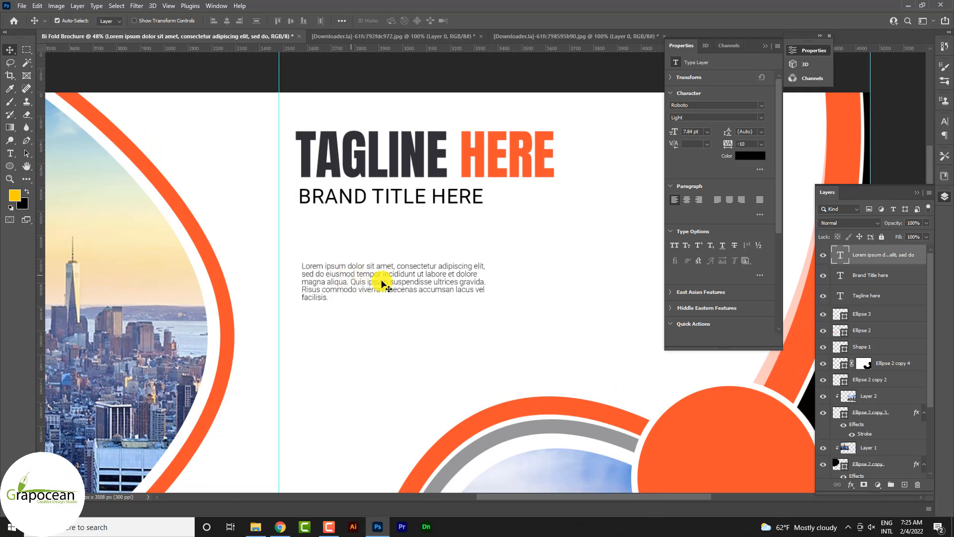
{"action": "left_click_drag", "start_coordinate": [390, 215], "coordinate": [391, 264]}
{"action": "left_click", "coordinate": [10, 153]}
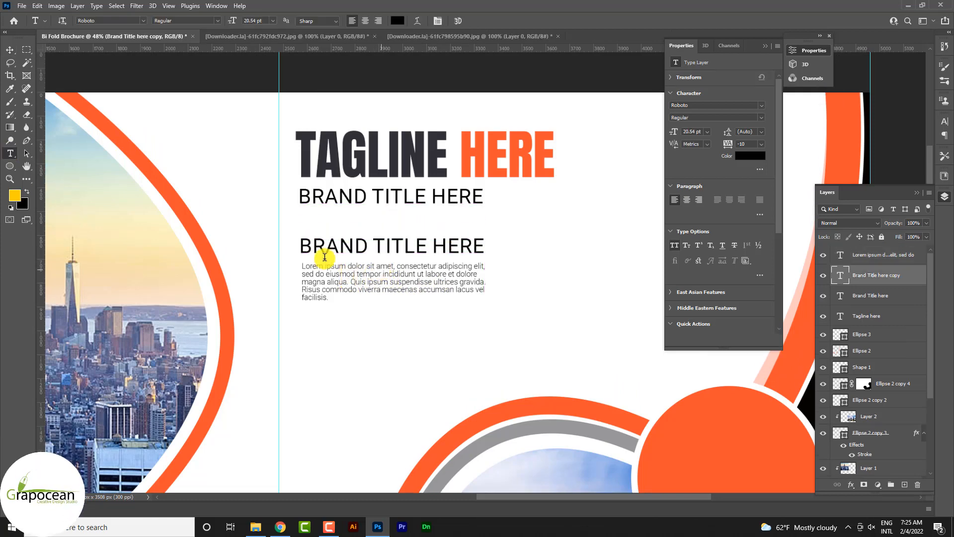
{"action": "left_click_drag", "start_coordinate": [302, 247], "coordinate": [612, 281]}
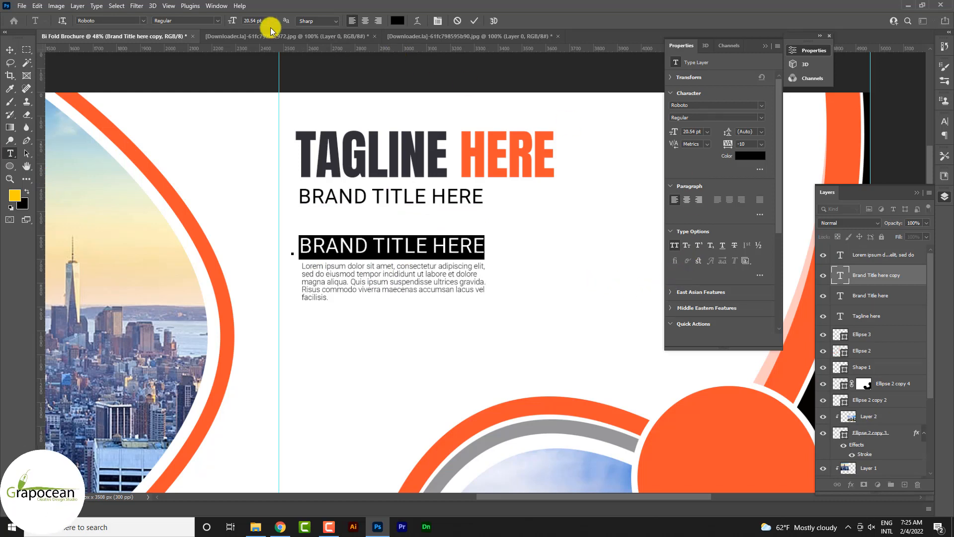
{"action": "left_click", "coordinate": [218, 22]}
{"action": "left_click", "coordinate": [201, 93]}
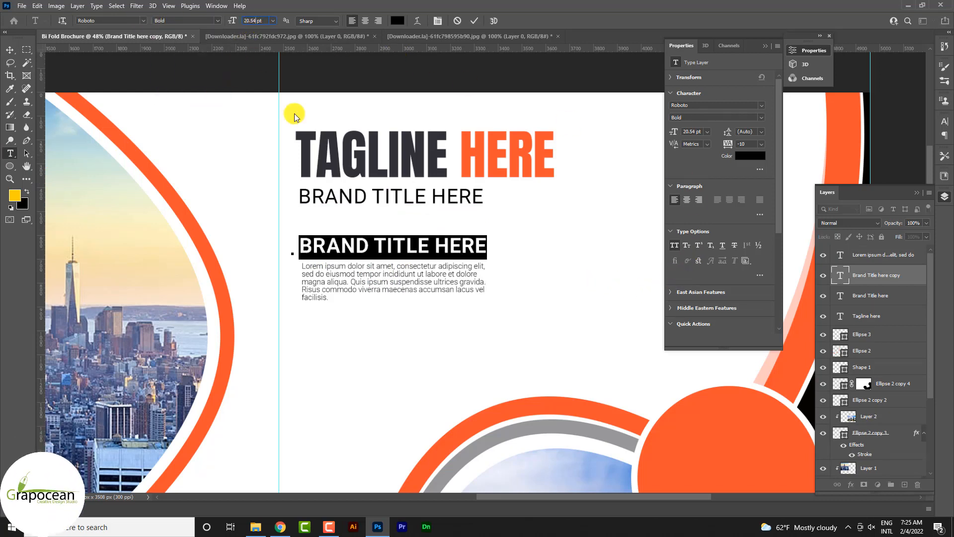
- Set the BRAND TITLE HERE copy to 12.69 pt and shift it about 87 px right of the paragraph's left edge
{"action": "type", "text": "12.69"}
{"action": "key", "text": "Return"}
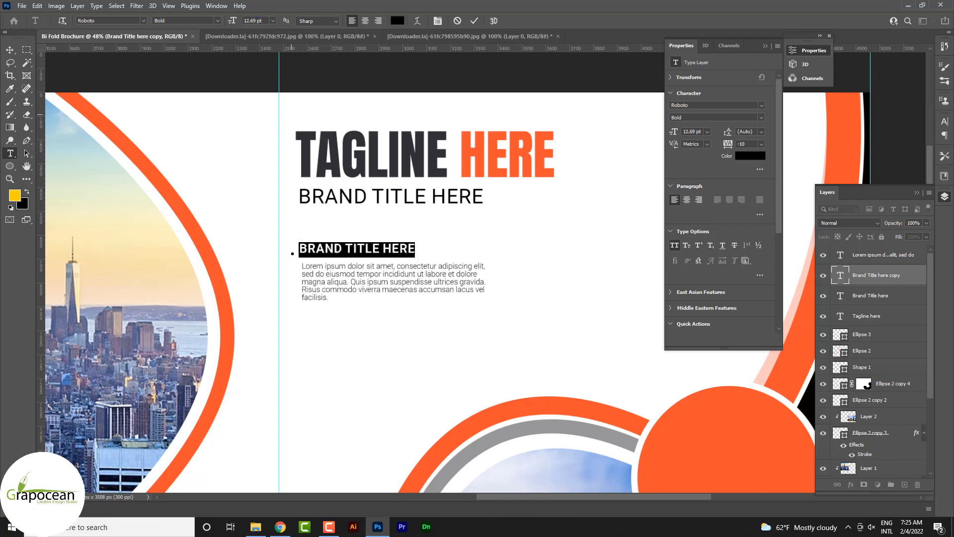
{"action": "left_click", "coordinate": [9, 50]}
{"action": "scroll", "coordinate": [355, 248], "scroll_direction": "up", "scroll_amount": 3}
{"action": "left_click_drag", "start_coordinate": [348, 246], "coordinate": [347, 249]}
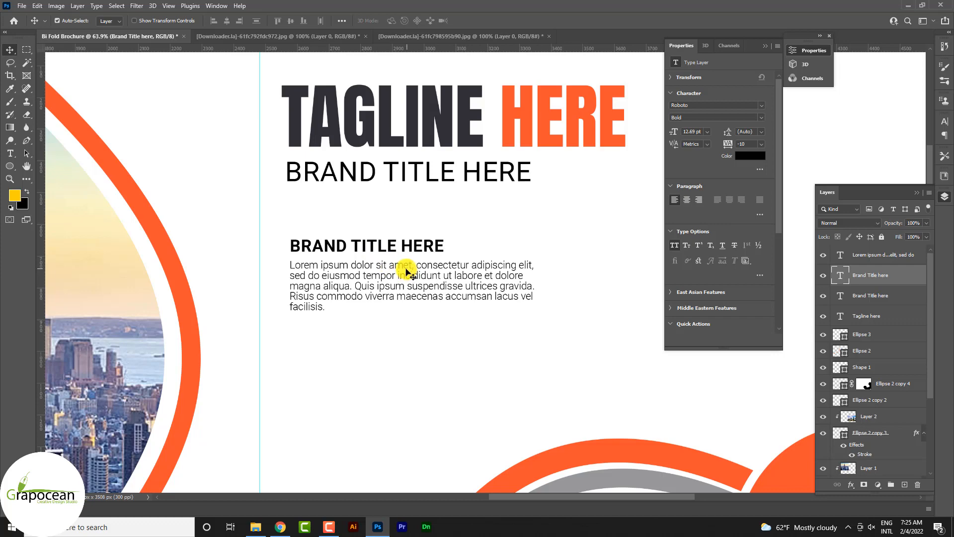
{"action": "scroll", "coordinate": [298, 272], "scroll_direction": "up", "scroll_amount": 3}
{"action": "left_click_drag", "start_coordinate": [398, 231], "coordinate": [443, 237]}
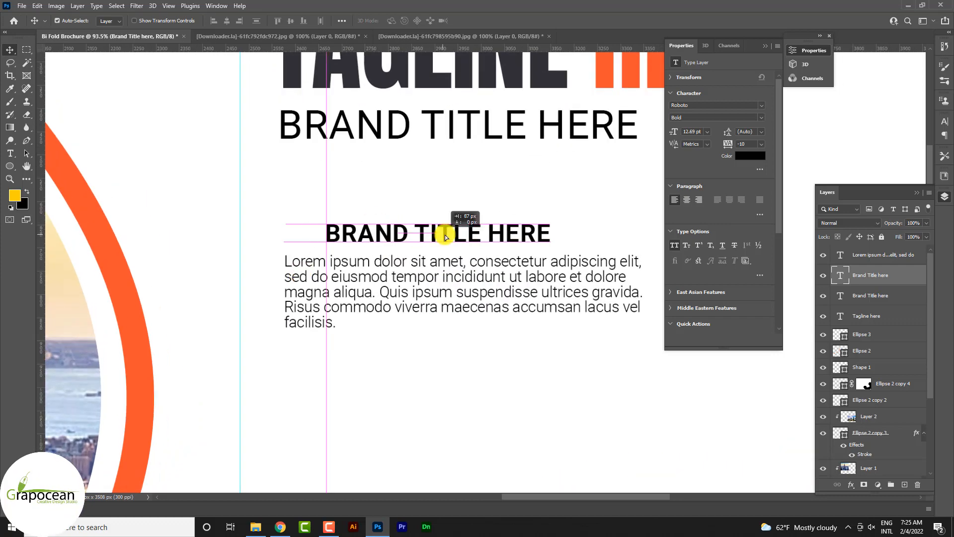
- Draw a bullet circle about 43 px wide in the space before the small brand title and fill it with orange
{"action": "left_click", "coordinate": [10, 166]}
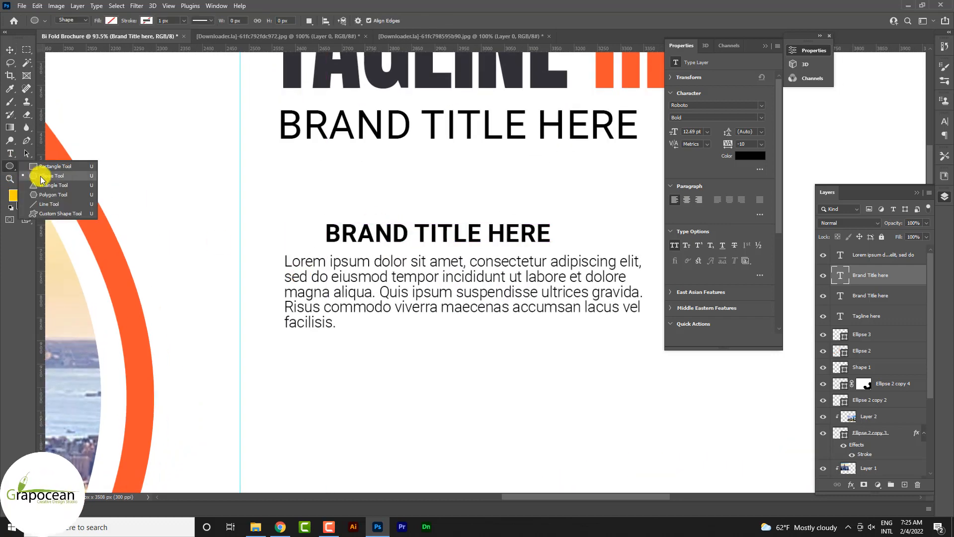
{"action": "left_click", "coordinate": [40, 176]}
{"action": "left_click_drag", "start_coordinate": [296, 239], "coordinate": [304, 245]}
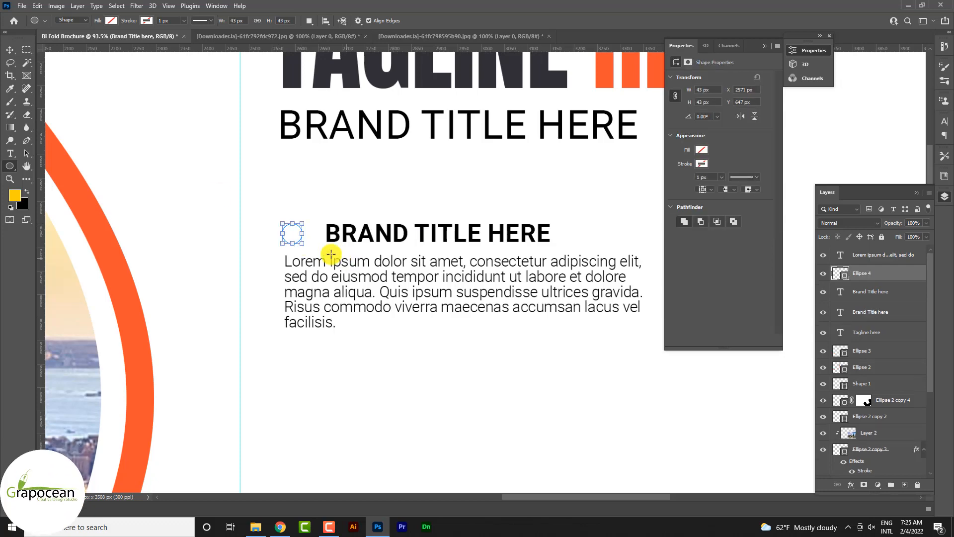
{"action": "left_click", "coordinate": [111, 20]}
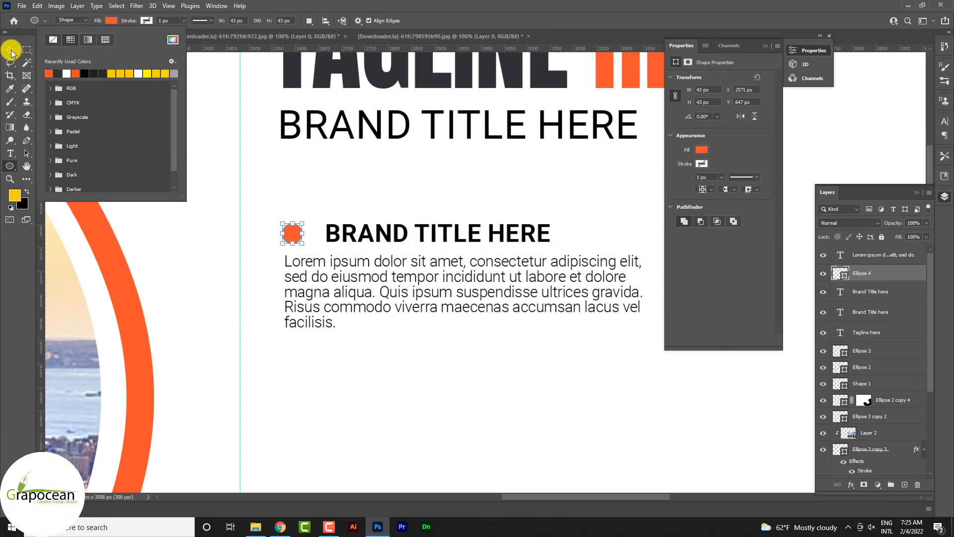
- Align the orange bullet with the paragraph's left edge and move the small brand title close beside it
{"action": "left_click", "coordinate": [10, 52]}
{"action": "scroll", "coordinate": [341, 245], "scroll_direction": "up", "scroll_amount": 4}
{"action": "left_click", "coordinate": [231, 300]}
{"action": "left_click_drag", "start_coordinate": [274, 231], "coordinate": [277, 231]}
{"action": "left_click_drag", "start_coordinate": [335, 225], "coordinate": [321, 233]}
{"action": "scroll", "coordinate": [351, 270], "scroll_direction": "down", "scroll_amount": 5}
{"action": "scroll", "coordinate": [318, 193], "scroll_direction": "up", "scroll_amount": 5}
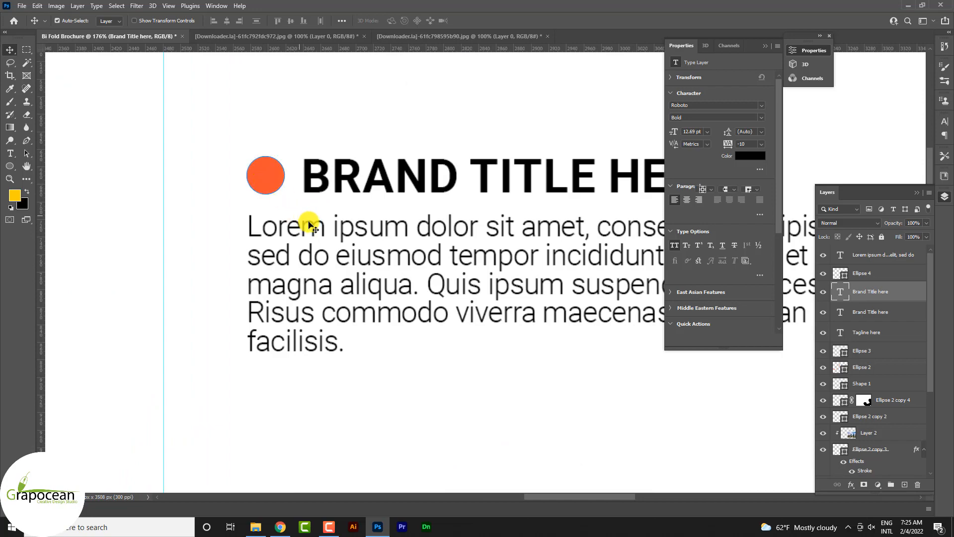
{"action": "left_click_drag", "start_coordinate": [304, 226], "coordinate": [300, 362]}
{"action": "scroll", "coordinate": [329, 280], "scroll_direction": "down", "scroll_amount": 3}
{"action": "scroll", "coordinate": [338, 268], "scroll_direction": "down", "scroll_amount": 5}
{"action": "key", "text": "ctrl+z"}
{"action": "scroll", "coordinate": [379, 256], "scroll_direction": "down", "scroll_amount": 4}
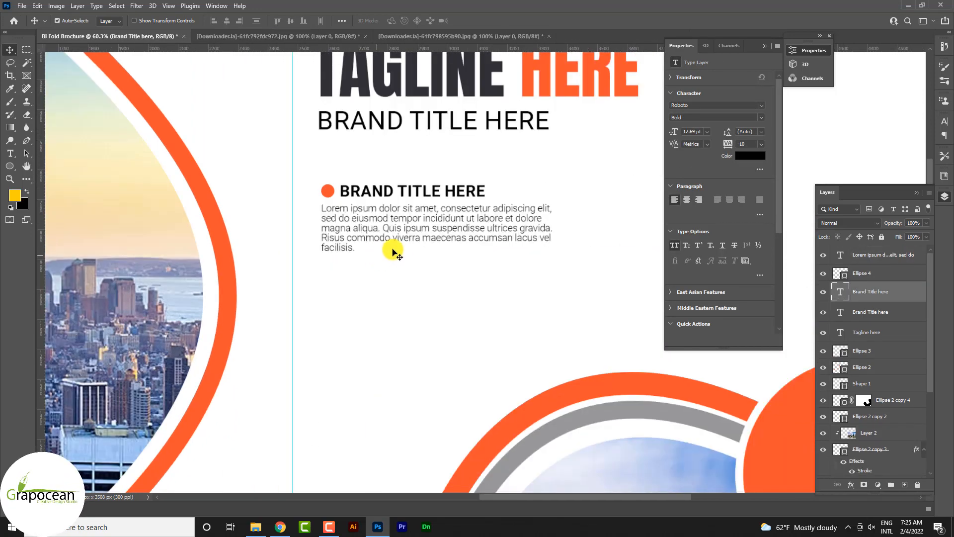
- Duplicate the orange bullet, small brand title and paragraph as a second text block below the first
{"action": "scroll", "coordinate": [350, 199], "scroll_direction": "up", "scroll_amount": 4}
{"action": "left_click", "coordinate": [324, 189], "text": "shift"}
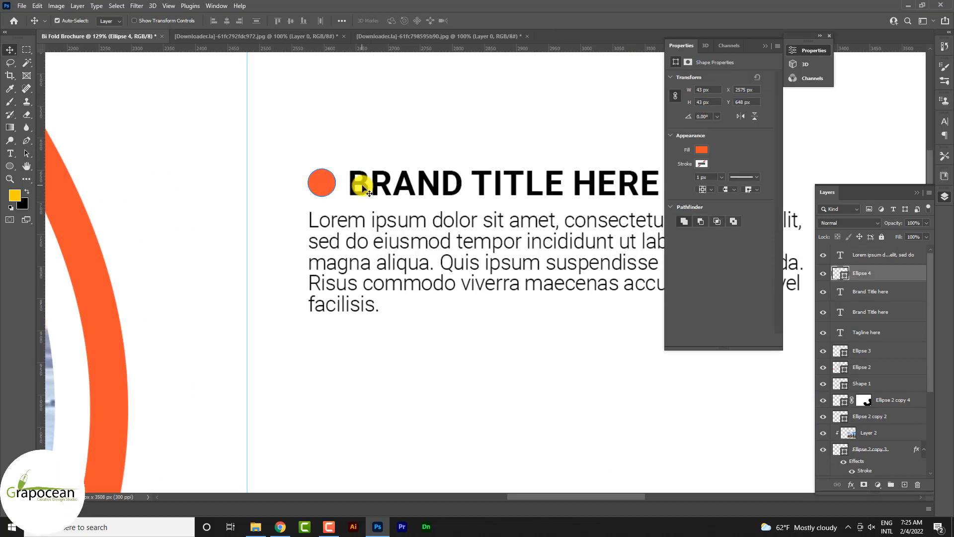
{"action": "left_click_drag", "start_coordinate": [366, 188], "coordinate": [369, 371]}
{"action": "scroll", "coordinate": [433, 324], "scroll_direction": "down", "scroll_amount": 6}
{"action": "left_click_drag", "start_coordinate": [426, 321], "coordinate": [429, 329]}
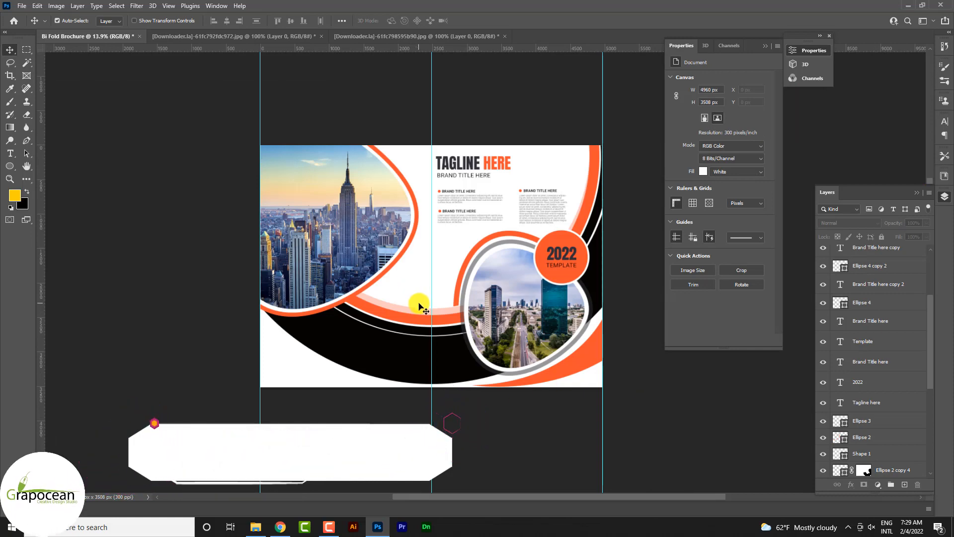
- Open the qrcode.png image file
{"action": "left_click", "coordinate": [21, 7]}
{"action": "left_click", "coordinate": [31, 15]}
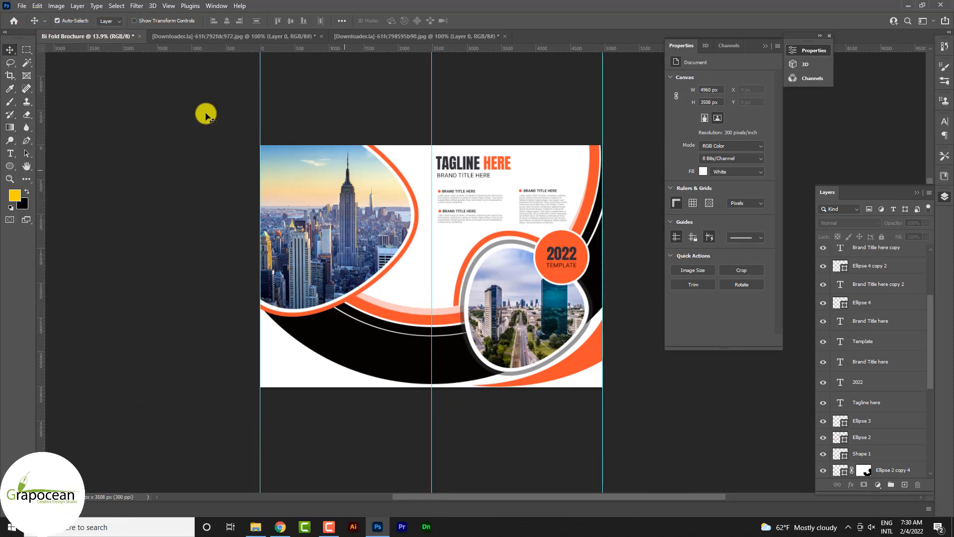
{"action": "left_click", "coordinate": [20, 7]}
{"action": "left_click", "coordinate": [30, 26]}
{"action": "left_click", "coordinate": [534, 142]}
{"action": "left_click", "coordinate": [727, 321]}
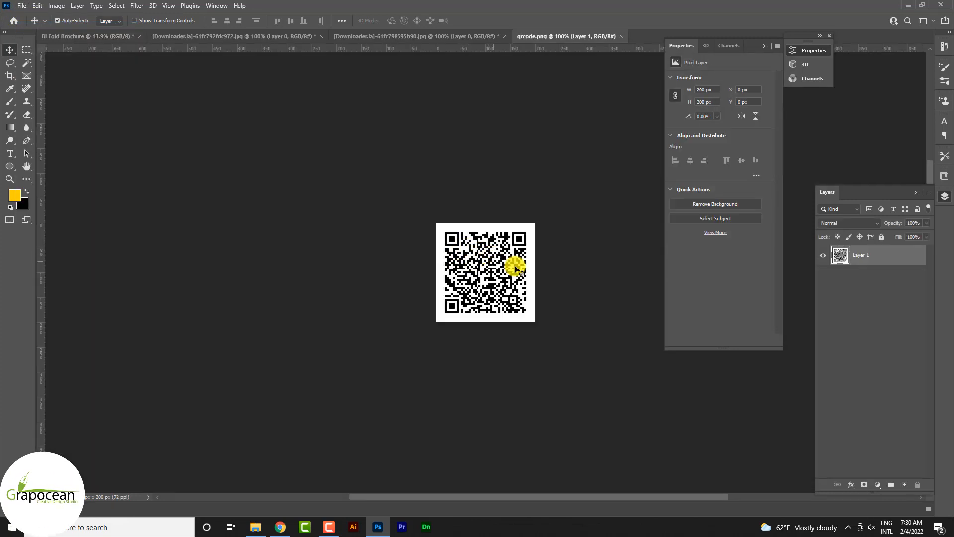
- Copy the QR code into the Bi Fold Brochure document and place it on the black band of the left page
{"action": "left_click_drag", "start_coordinate": [486, 247], "coordinate": [66, 39]}
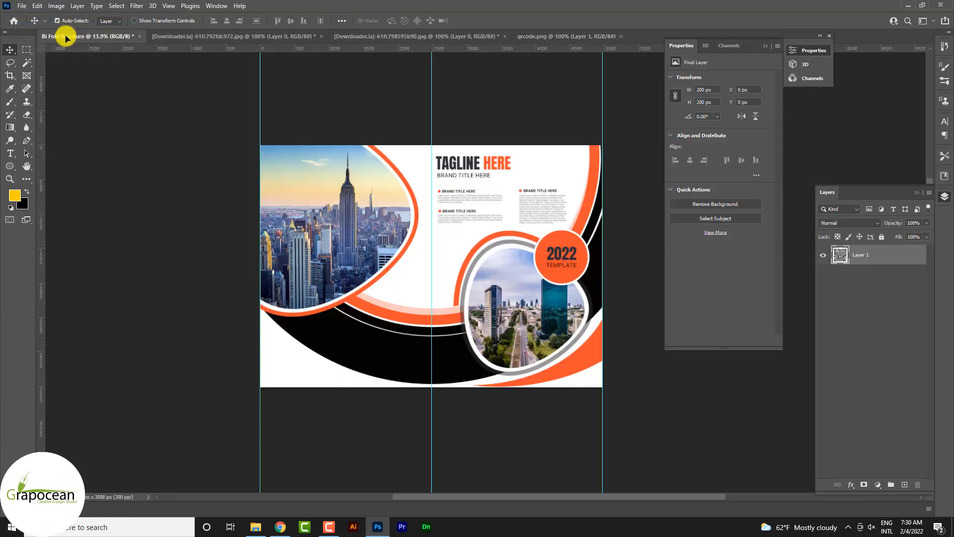
{"action": "left_click_drag", "start_coordinate": [312, 365], "coordinate": [306, 371]}
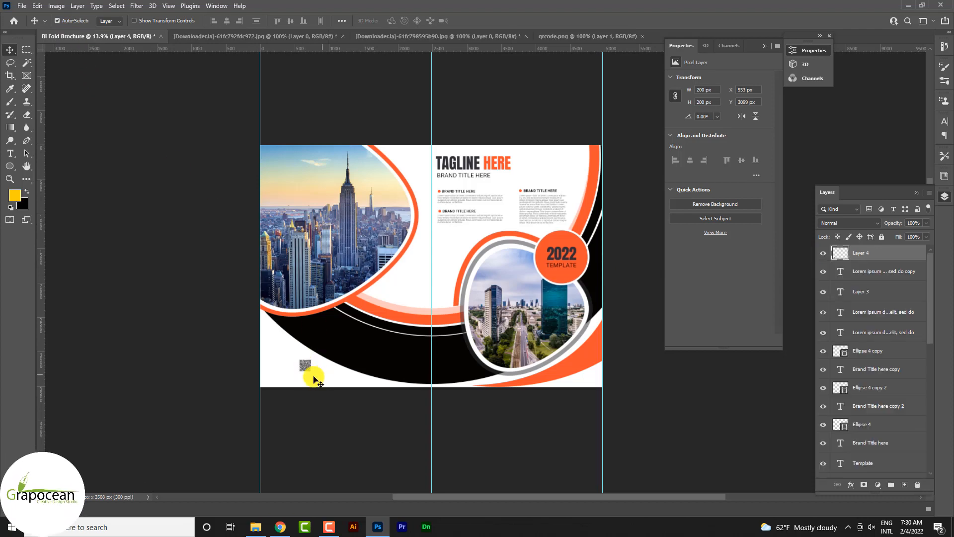
{"action": "scroll", "coordinate": [320, 378], "scroll_direction": "up", "scroll_amount": 5}
{"action": "left_click_drag", "start_coordinate": [251, 326], "coordinate": [580, 322]}
- Enlarge the QR code to 266 px square
{"action": "key", "text": "ctrl+t"}
{"action": "scroll", "coordinate": [515, 342], "scroll_direction": "up", "scroll_amount": 3}
{"action": "scroll", "coordinate": [404, 333], "scroll_direction": "down", "scroll_amount": 5}
{"action": "left_click_drag", "start_coordinate": [498, 336], "coordinate": [547, 332]}
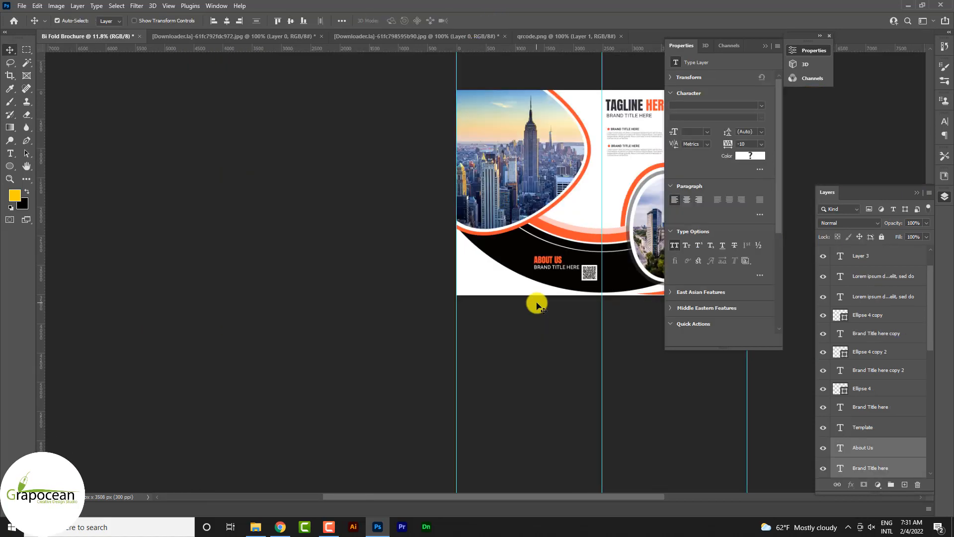
- Shift the ABOUT US and BRAND TITLE HERE pair up and left on the black band, and move the QR code to the white area beside the photo
{"action": "scroll", "coordinate": [547, 269], "scroll_direction": "up", "scroll_amount": 2}
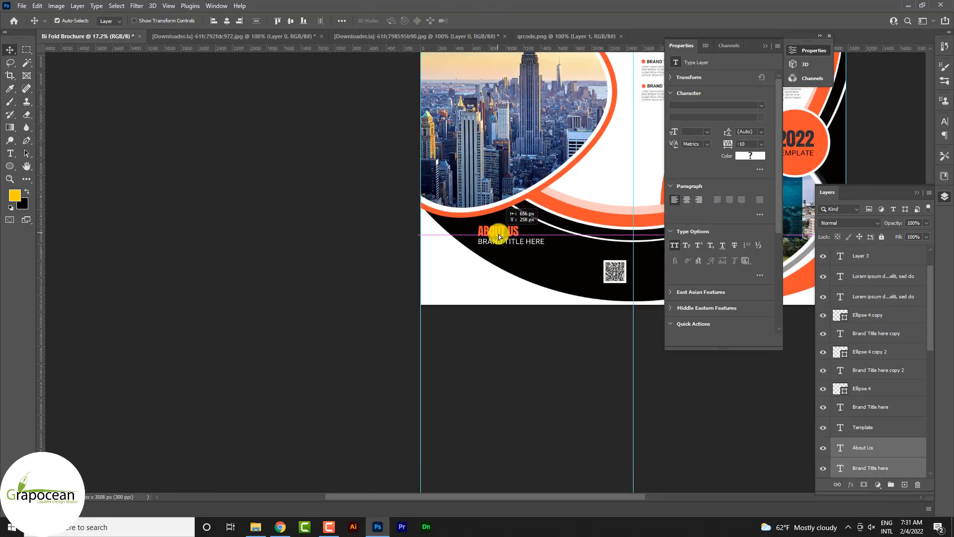
{"action": "left_click_drag", "start_coordinate": [500, 237], "coordinate": [501, 237]}
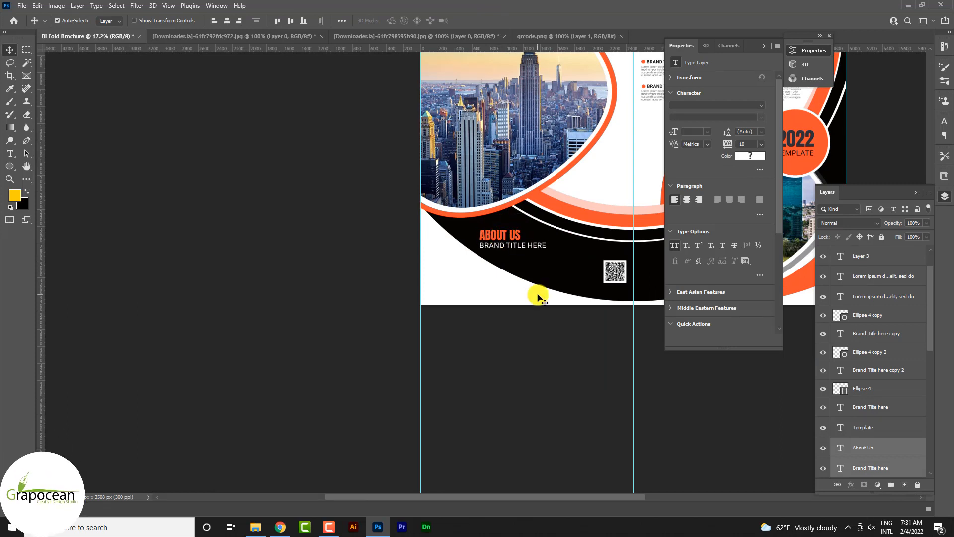
{"action": "left_click_drag", "start_coordinate": [614, 272], "coordinate": [610, 182]}
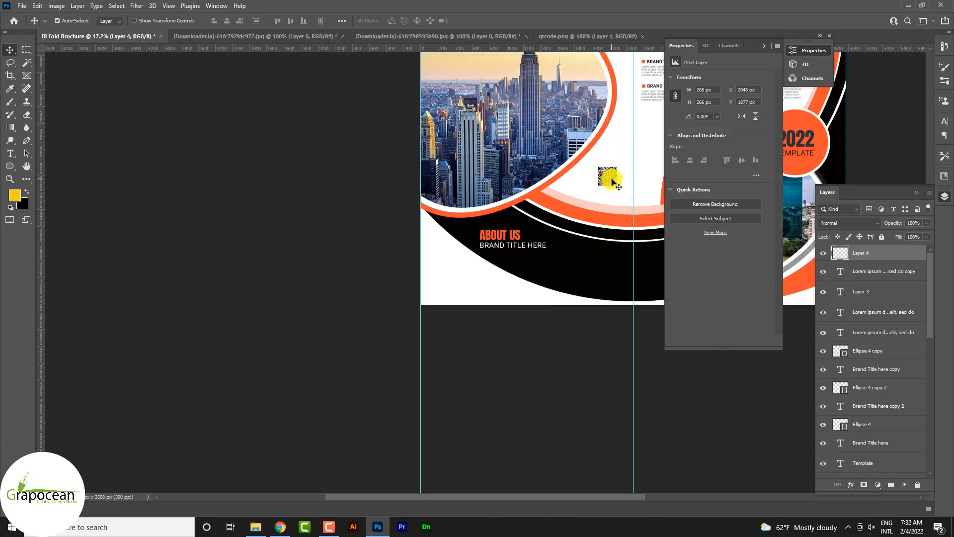
- Move ABOUT US and its BRAND TITLE HERE line together onto the sky in the upper-left corner of the city photo
{"action": "scroll", "coordinate": [506, 239], "scroll_direction": "up", "scroll_amount": 2}
{"action": "left_click_drag", "start_coordinate": [504, 277], "coordinate": [479, 96]}
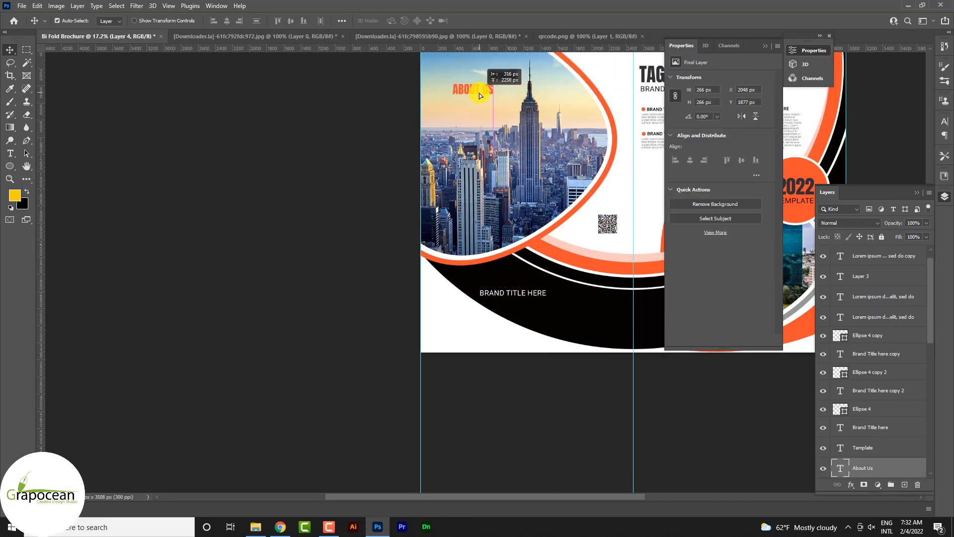
{"action": "left_click", "coordinate": [525, 291], "text": "shift"}
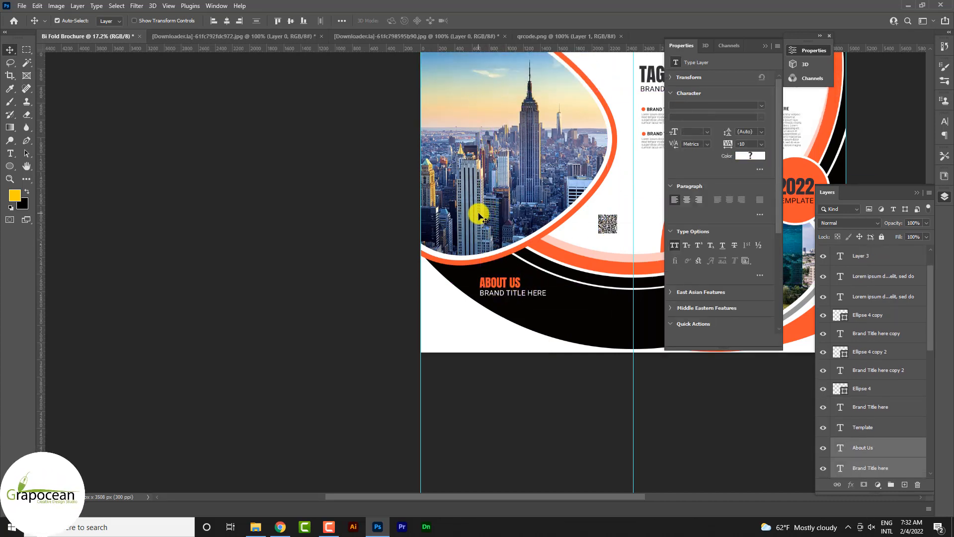
{"action": "left_click_drag", "start_coordinate": [480, 155], "coordinate": [461, 78]}
{"action": "scroll", "coordinate": [494, 125], "scroll_direction": "up", "scroll_amount": 3}
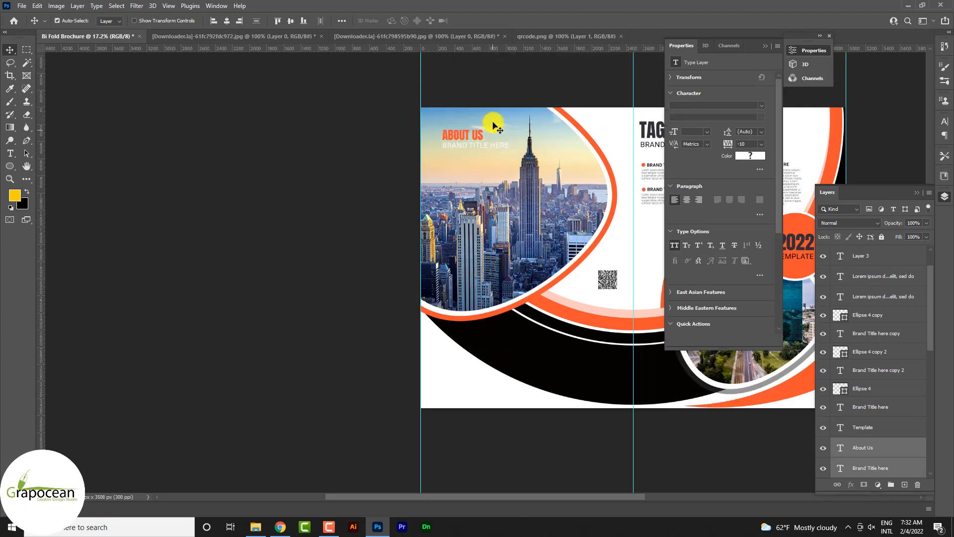
{"action": "scroll", "coordinate": [482, 167], "scroll_direction": "up", "scroll_amount": 4}
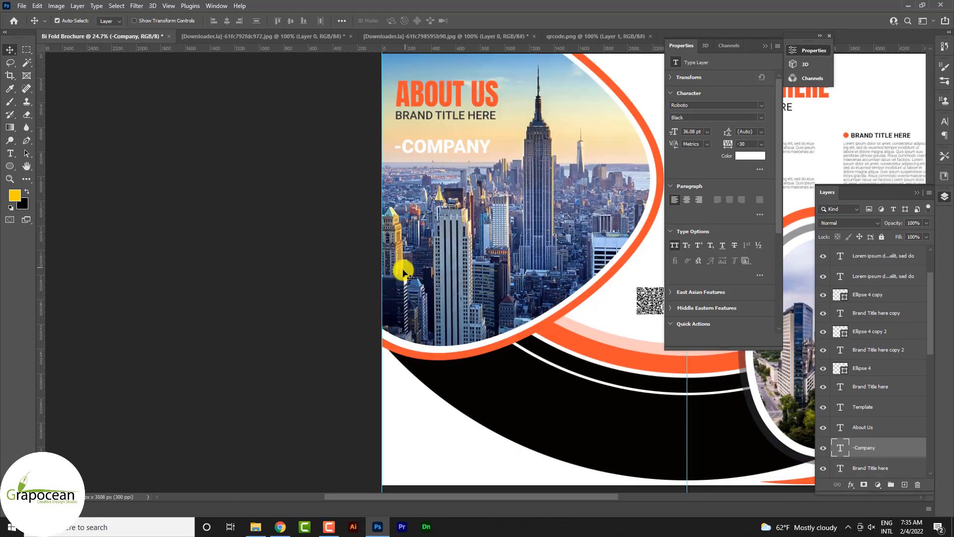
- Scale the QR code up to 400 px square
{"action": "scroll", "coordinate": [405, 273], "scroll_direction": "down", "scroll_amount": 3}
{"action": "left_click", "coordinate": [522, 291]}
{"action": "key", "text": "ctrl+t"}
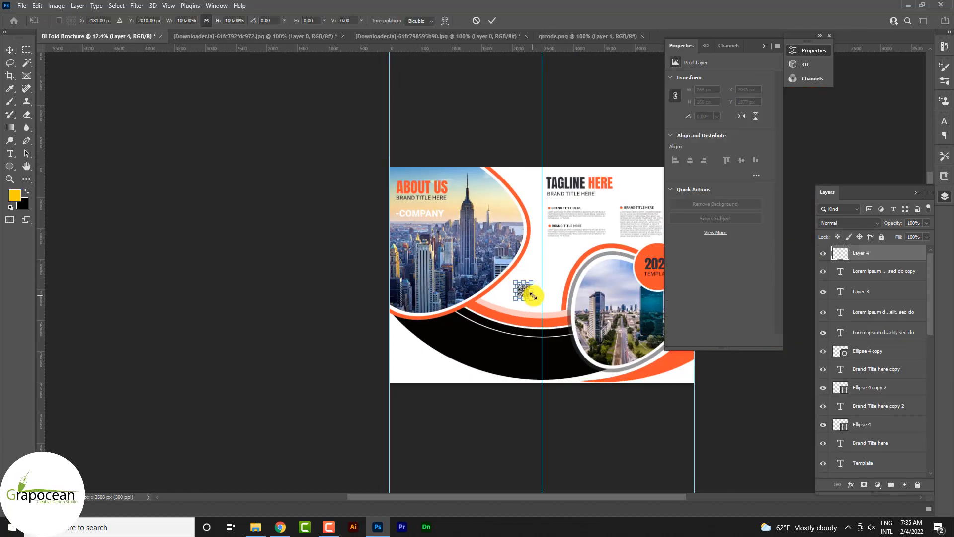
{"action": "scroll", "coordinate": [533, 296], "scroll_direction": "up", "scroll_amount": 5}
{"action": "left_click_drag", "start_coordinate": [525, 279], "coordinate": [540, 290]}
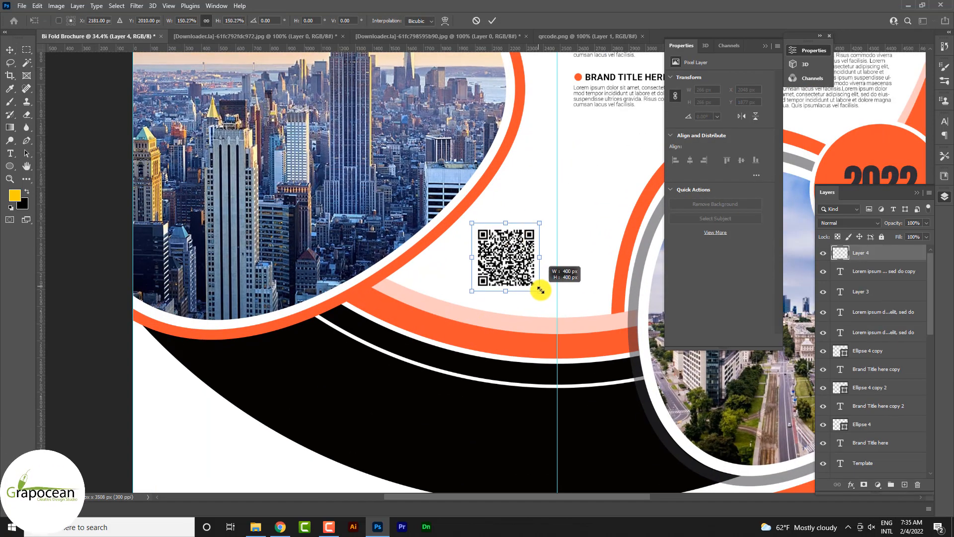
{"action": "left_click", "coordinate": [492, 21]}
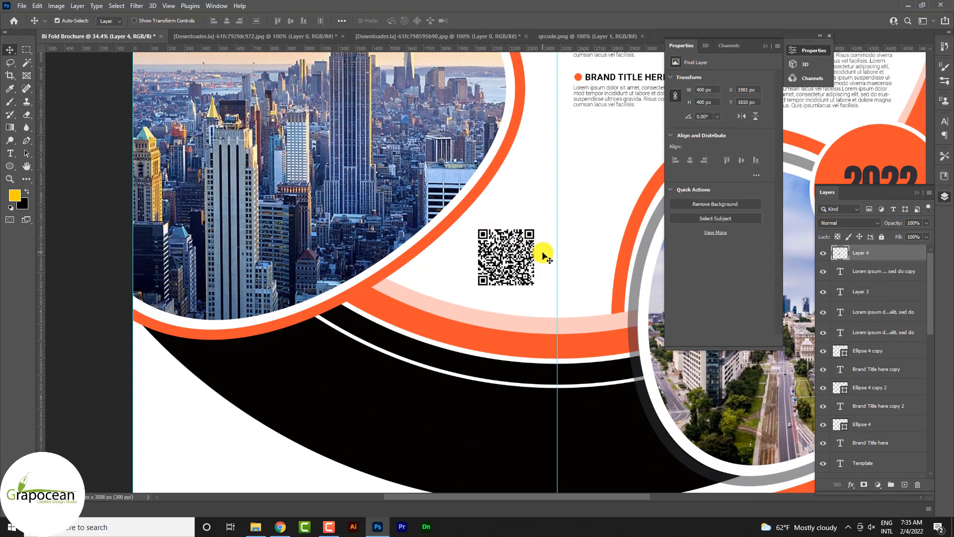
- Frame the QR code with an unfilled rectangle about 403 × 410 px that has a 1 px dark stroke
{"action": "right_click", "coordinate": [7, 168]}
{"action": "left_click", "coordinate": [54, 166]}
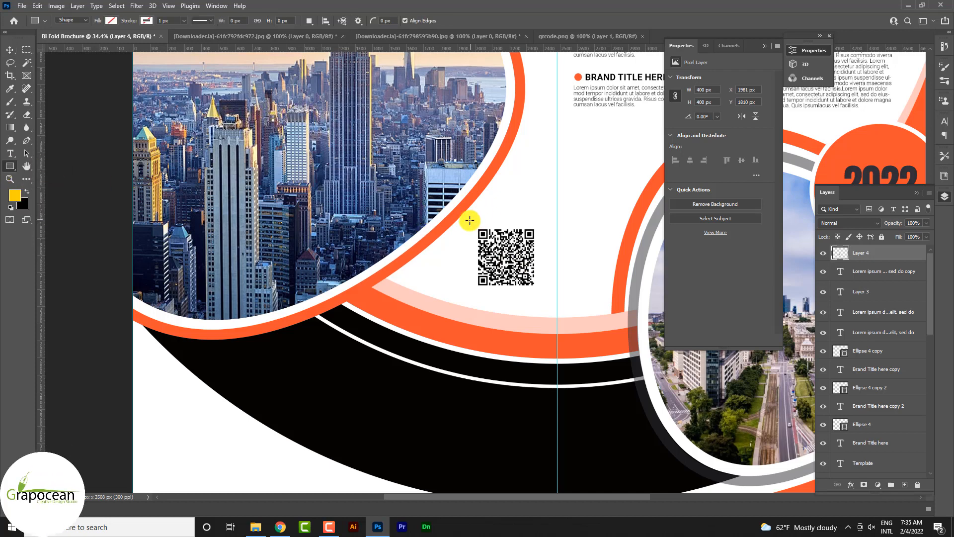
{"action": "mouse_move", "coordinate": [473, 223]}
{"action": "left_mouse_down"}
{"action": "mouse_move", "coordinate": [512, 288]}
{"action": "mouse_move", "coordinate": [541, 294]}
{"action": "left_mouse_up"}
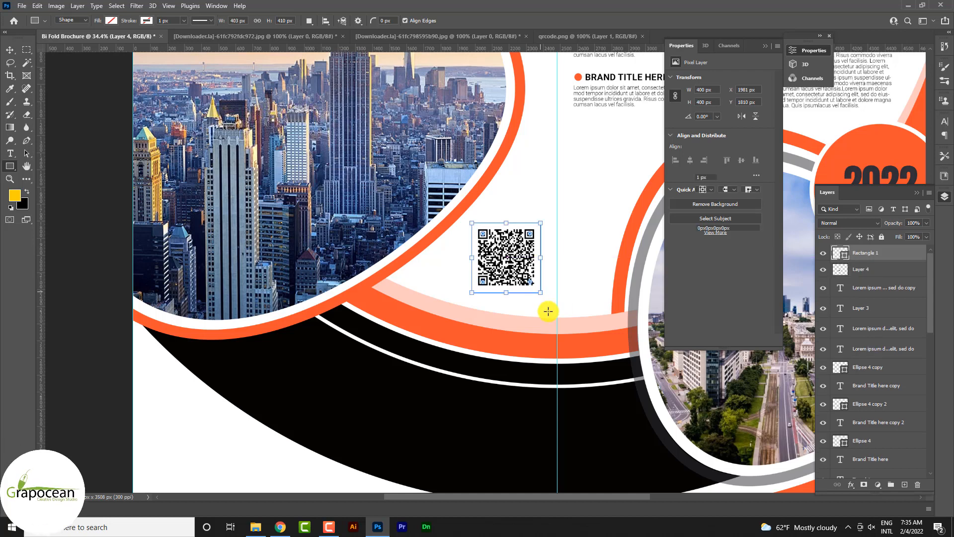
{"action": "left_click", "coordinate": [147, 21]}
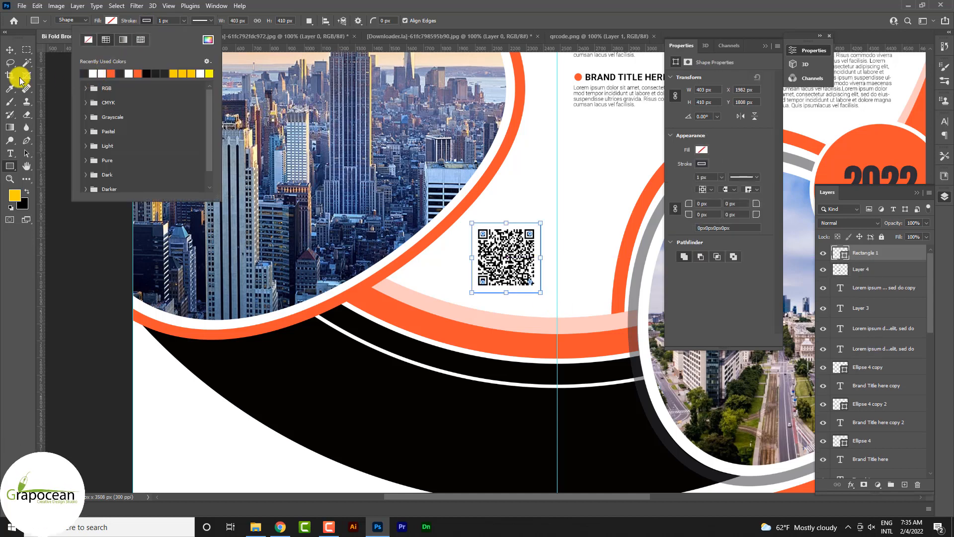
{"action": "left_click", "coordinate": [10, 50]}
{"action": "left_click", "coordinate": [208, 401]}
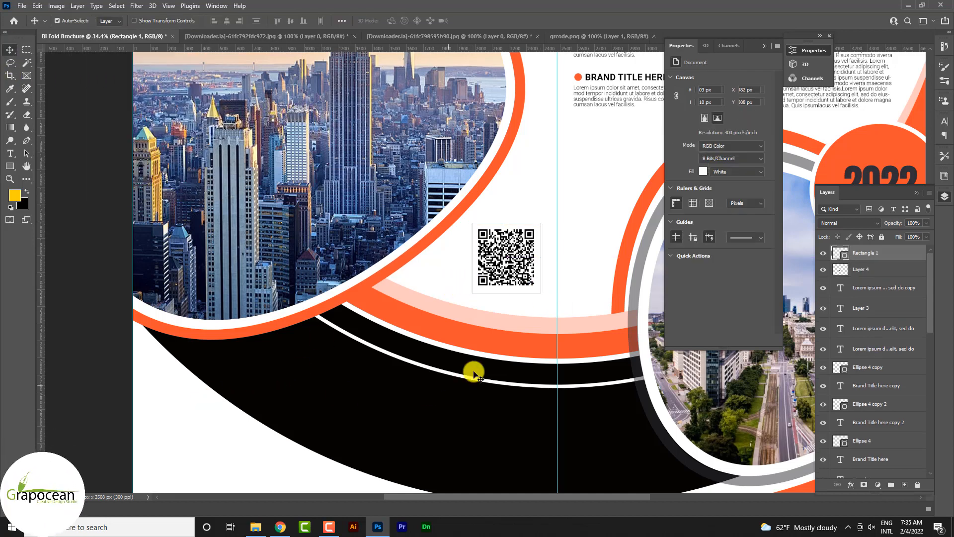
{"action": "scroll", "coordinate": [490, 365], "scroll_direction": "down", "scroll_amount": 5}
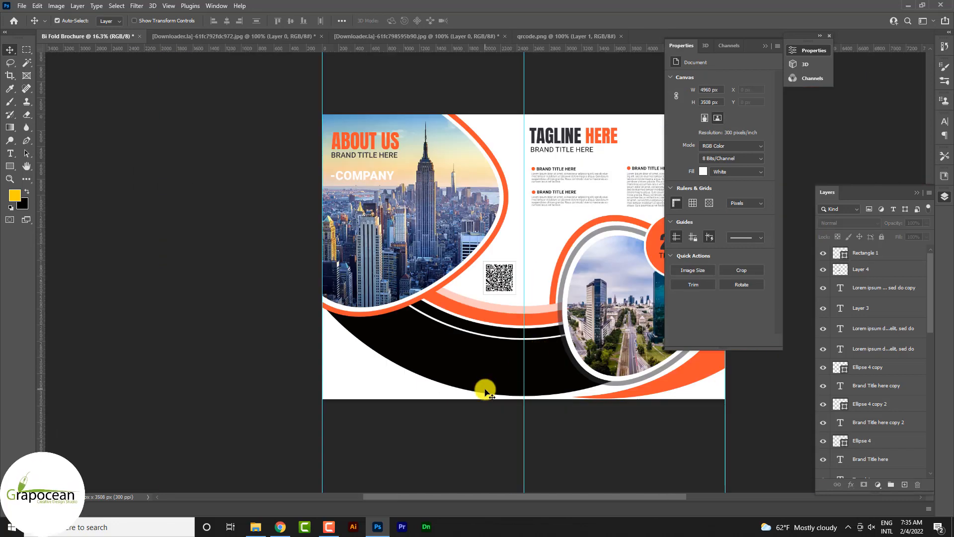
{"action": "scroll", "coordinate": [423, 392], "scroll_direction": "up", "scroll_amount": 1}
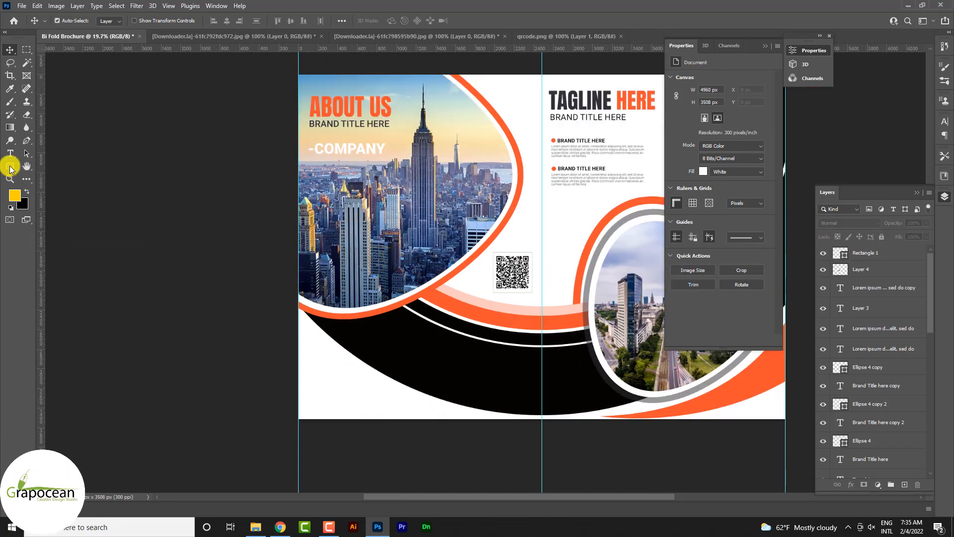
{"action": "left_click", "coordinate": [10, 153]}
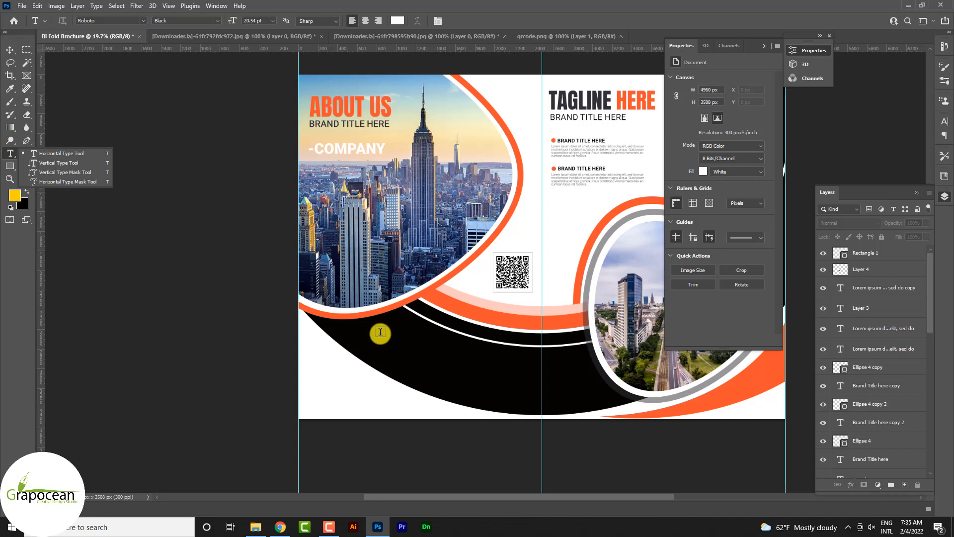
{"action": "left_click", "coordinate": [9, 50]}
- Duplicate the second bullet, brand title and paragraph block into the white lower-left corner of the left page
{"action": "scroll", "coordinate": [579, 179], "scroll_direction": "up", "scroll_amount": 4}
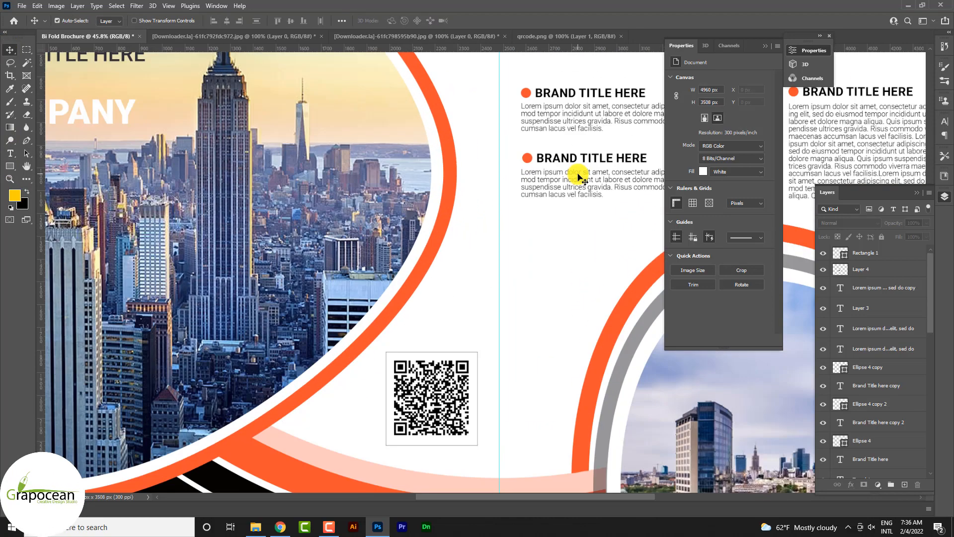
{"action": "left_click", "coordinate": [582, 175]}
{"action": "left_click", "coordinate": [571, 157], "text": "shift"}
{"action": "left_click", "coordinate": [529, 158], "text": "shift"}
{"action": "scroll", "coordinate": [545, 167], "scroll_direction": "down", "scroll_amount": 3}
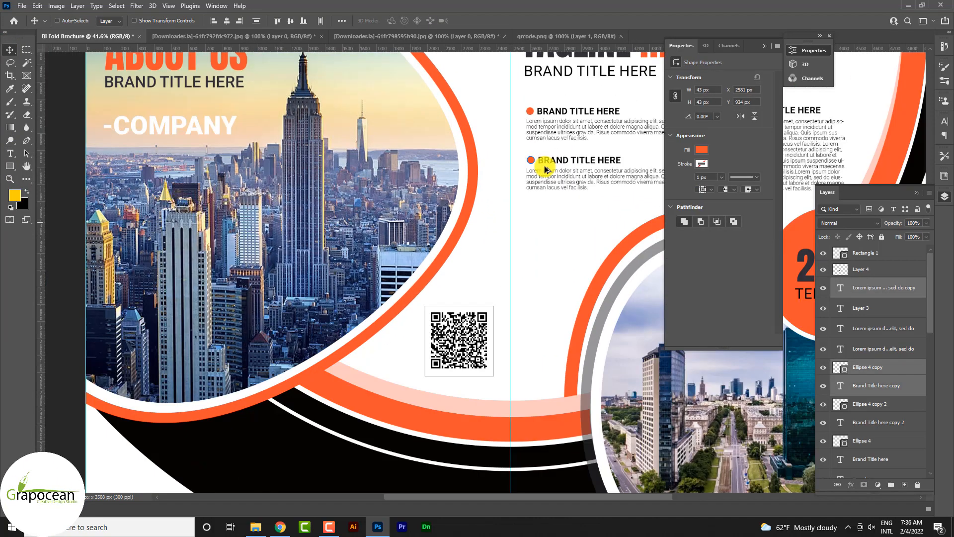
{"action": "left_click_drag", "start_coordinate": [555, 171], "coordinate": [242, 472]}
{"action": "scroll", "coordinate": [380, 448], "scroll_direction": "down", "scroll_amount": 4}
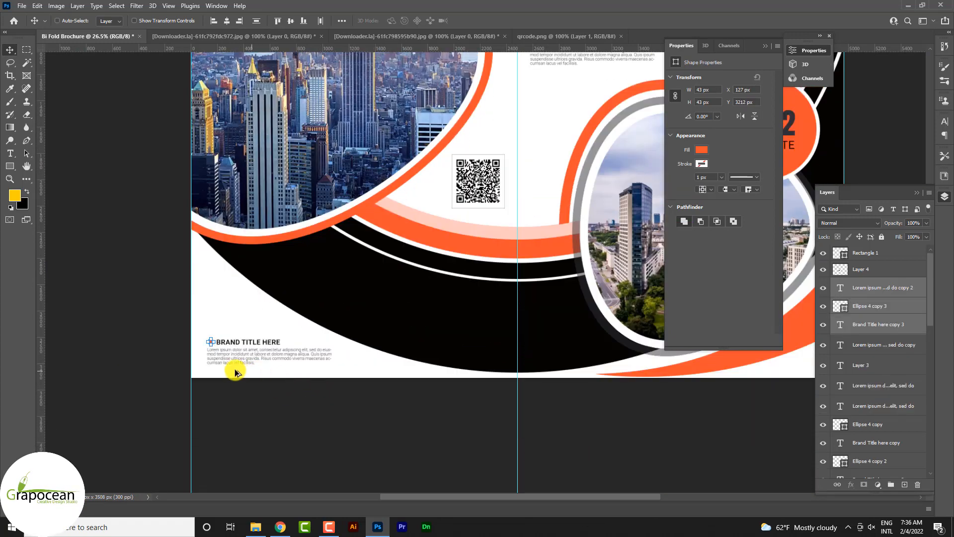
- Duplicate the lower-left bullet, brand title and paragraph block just above the original, overlapping the edge of the black curve
{"action": "scroll", "coordinate": [236, 371], "scroll_direction": "up", "scroll_amount": 1}
{"action": "scroll", "coordinate": [231, 353], "scroll_direction": "down", "scroll_amount": 2}
{"action": "left_click_drag", "start_coordinate": [252, 269], "coordinate": [254, 200]}
- Recolor the paragraph text of the upper block copy to white
{"action": "left_click", "coordinate": [10, 153]}
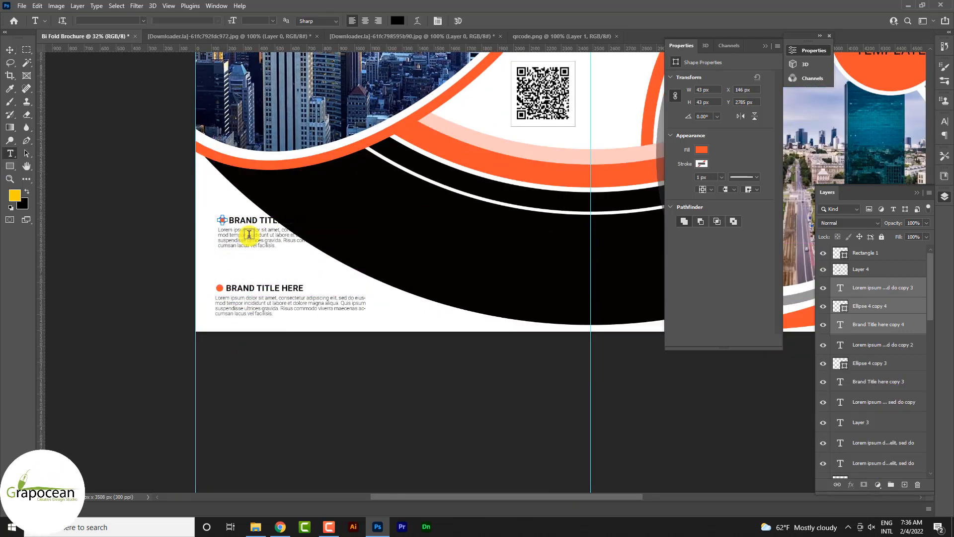
{"action": "left_click", "coordinate": [277, 245]}
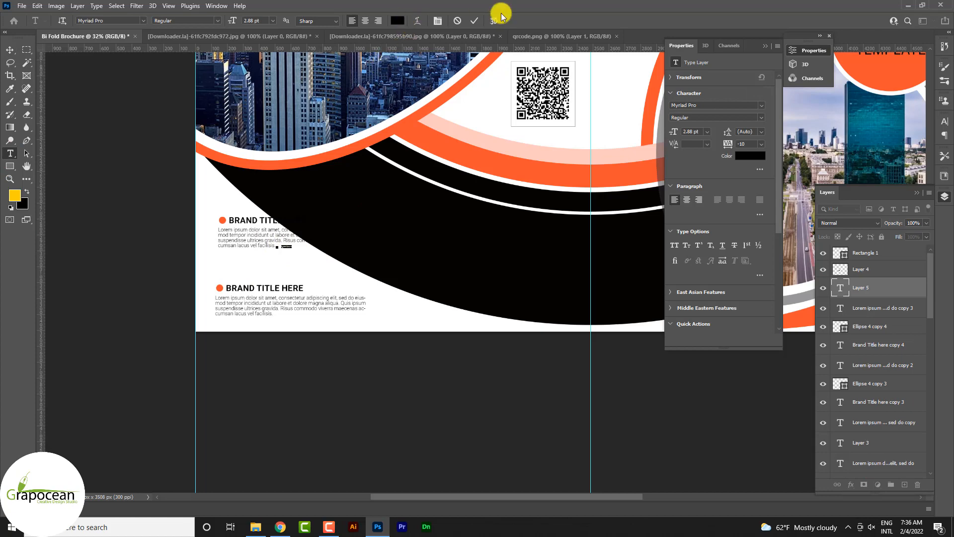
{"action": "key", "text": "Escape"}
{"action": "left_click_drag", "start_coordinate": [274, 246], "coordinate": [171, 221]}
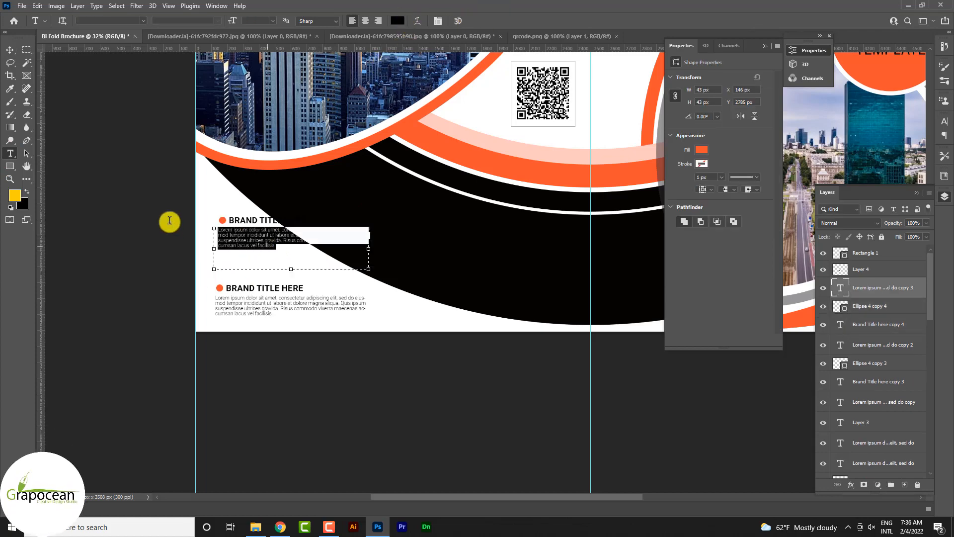
{"action": "left_click", "coordinate": [398, 21]}
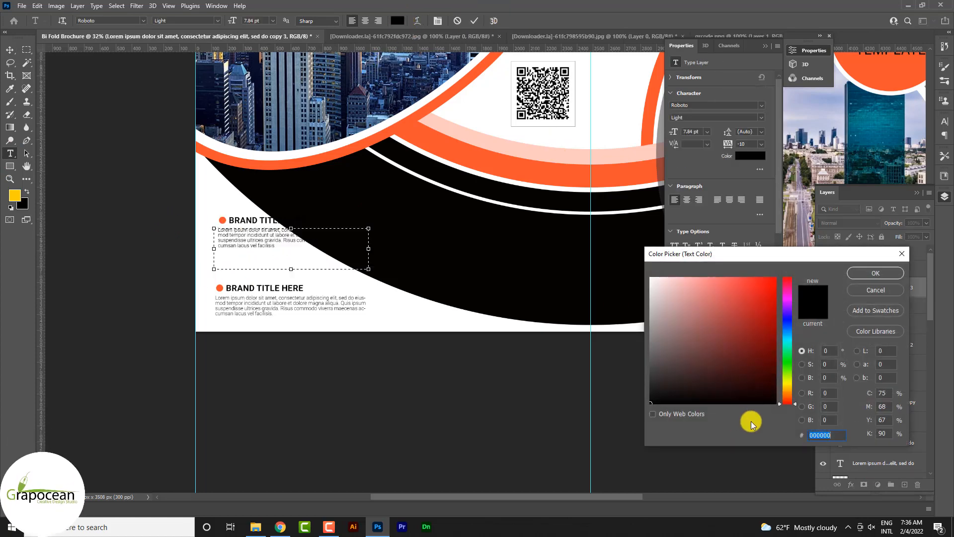
{"action": "type", "text": "FFFAFF"}
{"action": "left_click", "coordinate": [878, 273]}
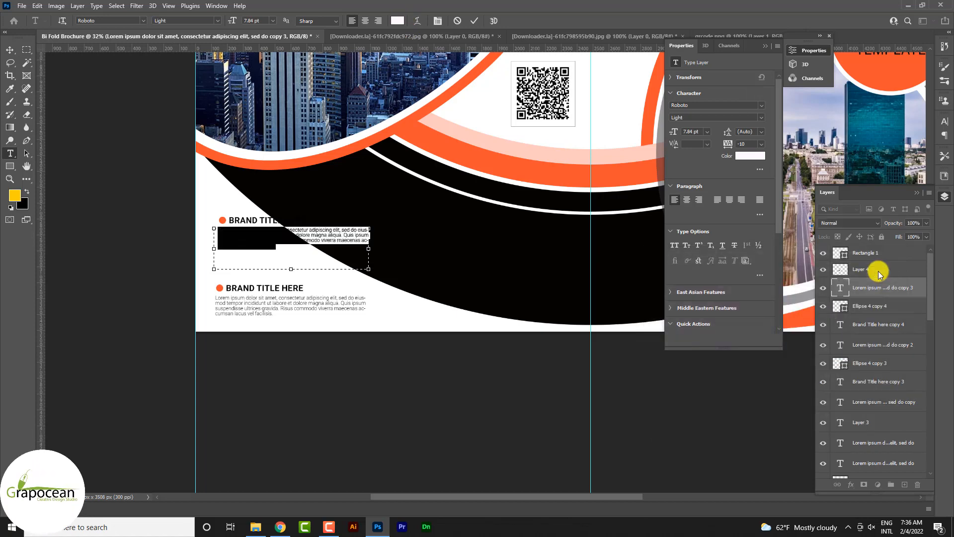
{"action": "left_click", "coordinate": [9, 51]}
- Recolor the BRAND TITLE HERE text of the upper block copy to white
{"action": "left_click", "coordinate": [8, 153]}
{"action": "left_click_drag", "start_coordinate": [232, 220], "coordinate": [384, 232]}
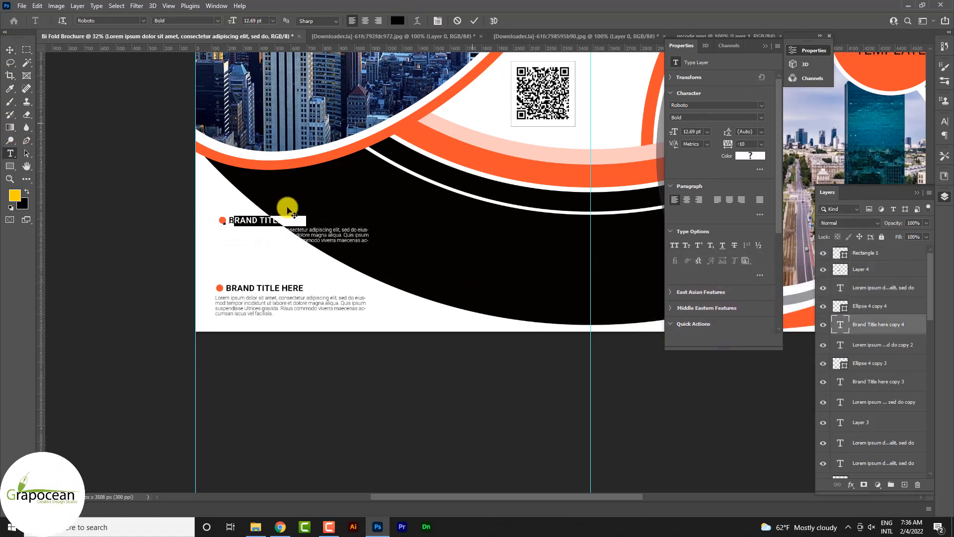
{"action": "left_click_drag", "start_coordinate": [227, 220], "coordinate": [485, 217]}
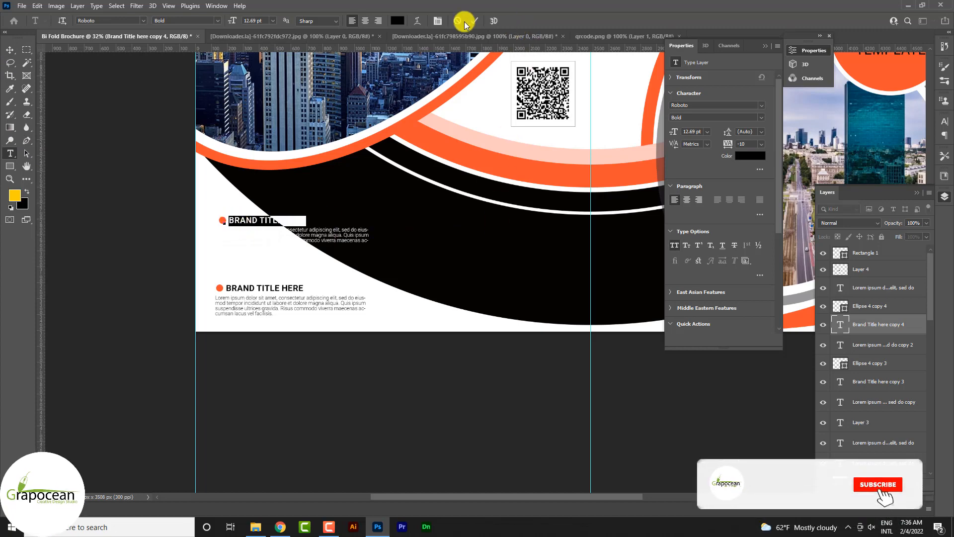
{"action": "left_click", "coordinate": [400, 21]}
{"action": "left_click", "coordinate": [682, 283]}
{"action": "left_click", "coordinate": [878, 273]}
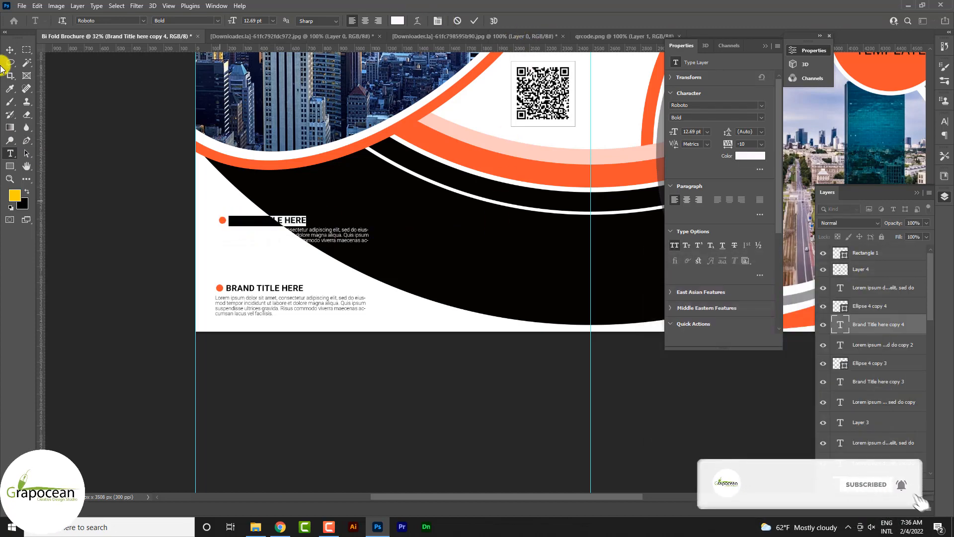
{"action": "left_click", "coordinate": [7, 50]}
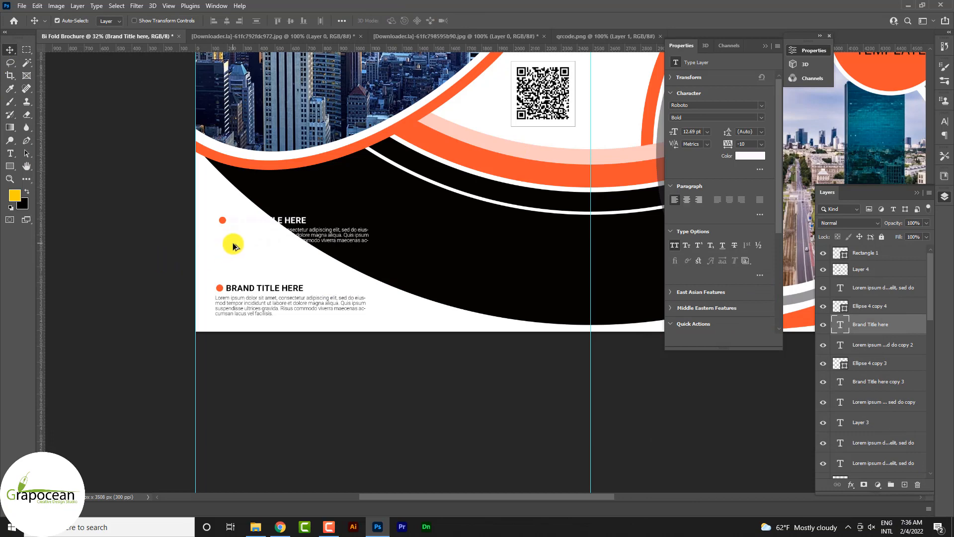
- Move the white-text block with its bullet onto the black band and duplicate it slightly up and to the left
{"action": "scroll", "coordinate": [232, 246], "scroll_direction": "up", "scroll_amount": 5}
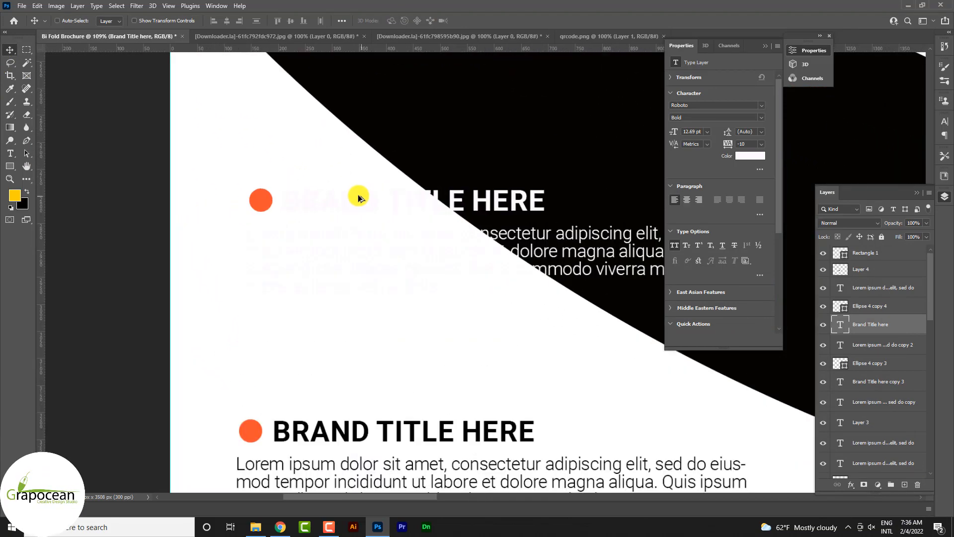
{"action": "scroll", "coordinate": [324, 201], "scroll_direction": "up", "scroll_amount": 2}
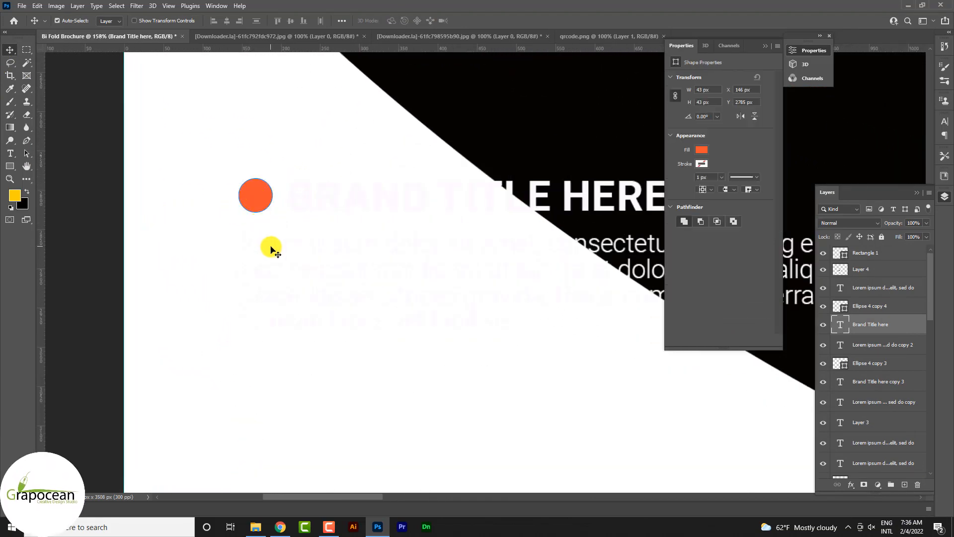
{"action": "scroll", "coordinate": [271, 249], "scroll_direction": "up", "scroll_amount": 4}
{"action": "scroll", "coordinate": [254, 242], "scroll_direction": "down", "scroll_amount": 10}
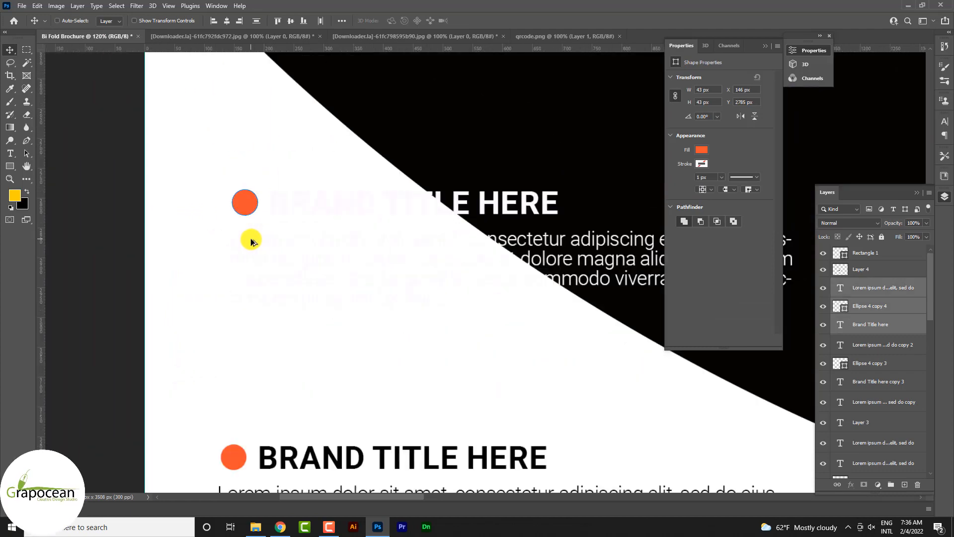
{"action": "left_click_drag", "start_coordinate": [248, 230], "coordinate": [477, 254]}
{"action": "scroll", "coordinate": [490, 292], "scroll_direction": "down", "scroll_amount": 2}
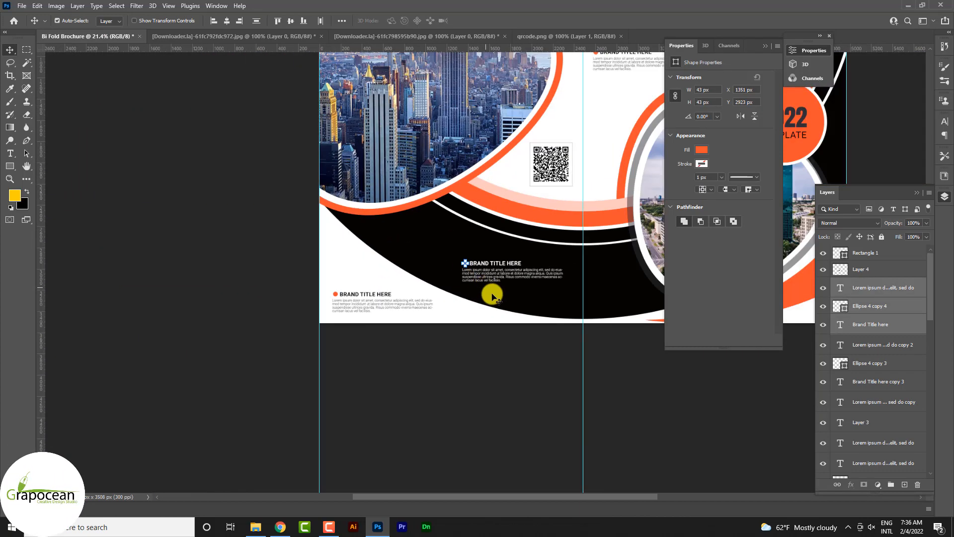
{"action": "scroll", "coordinate": [516, 277], "scroll_direction": "up", "scroll_amount": 3}
{"action": "left_click_drag", "start_coordinate": [420, 248], "coordinate": [307, 214]}
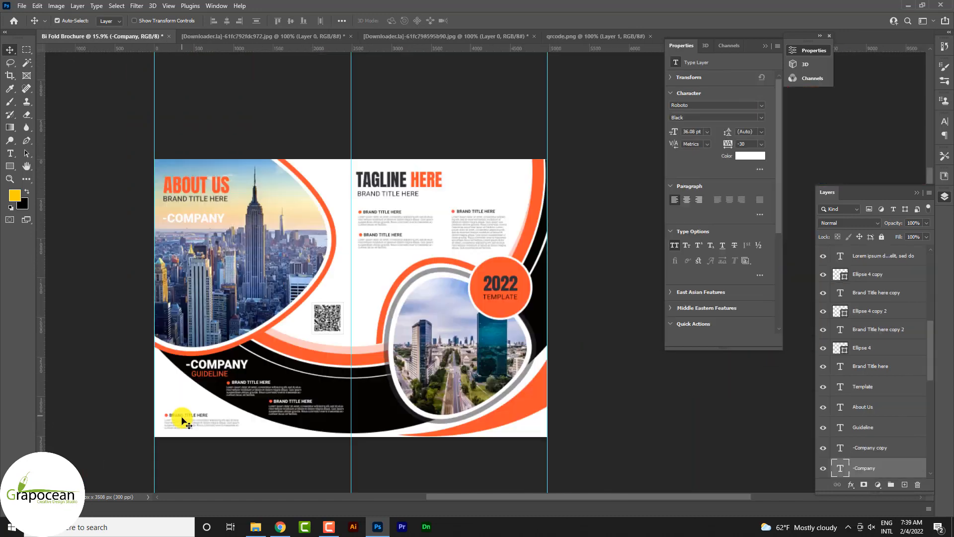
- Draw a dark-filled rectangle about 303 × 79 px in the white area above the lower-left brand title
{"action": "scroll", "coordinate": [179, 417], "scroll_direction": "up", "scroll_amount": 3}
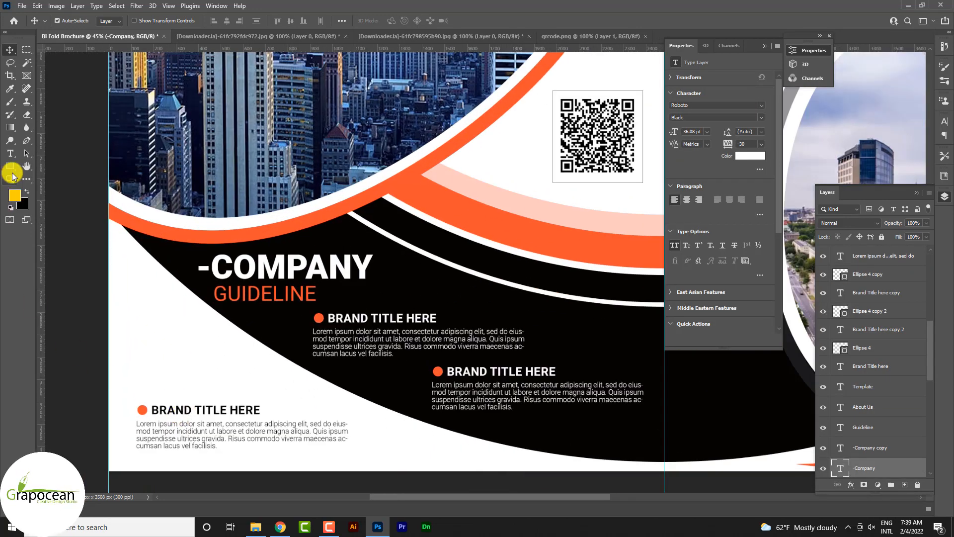
{"action": "left_click", "coordinate": [11, 174]}
{"action": "left_click", "coordinate": [40, 166]}
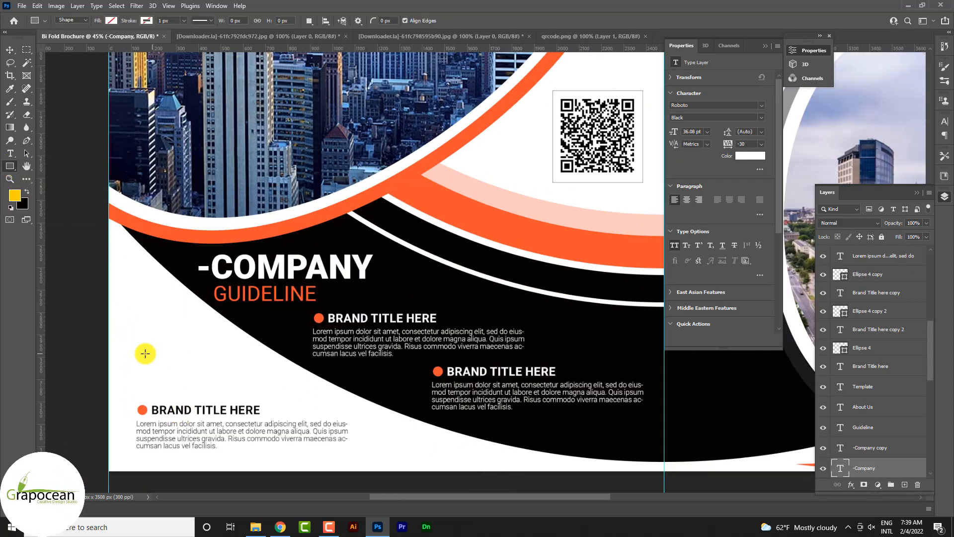
{"action": "left_click_drag", "start_coordinate": [138, 345], "coordinate": [206, 362]}
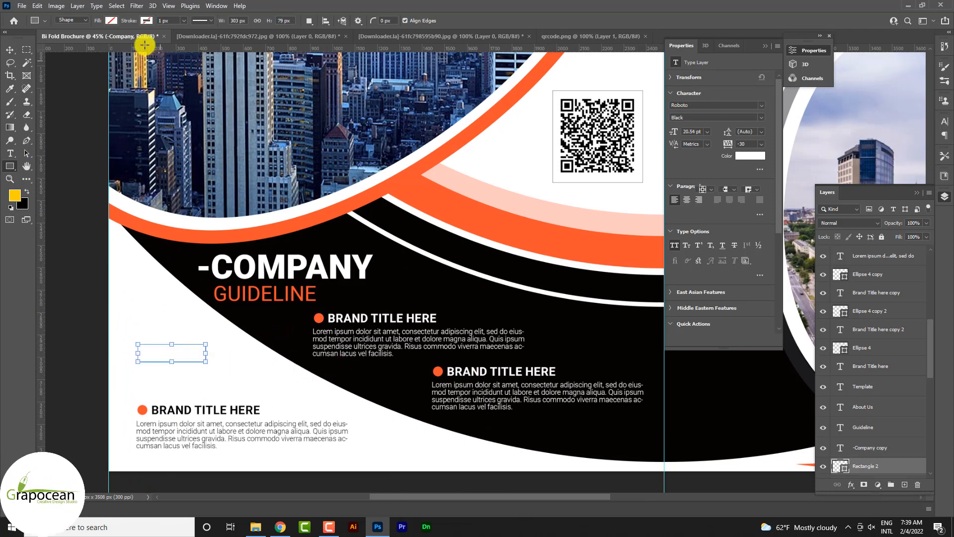
{"action": "left_click", "coordinate": [111, 20]}
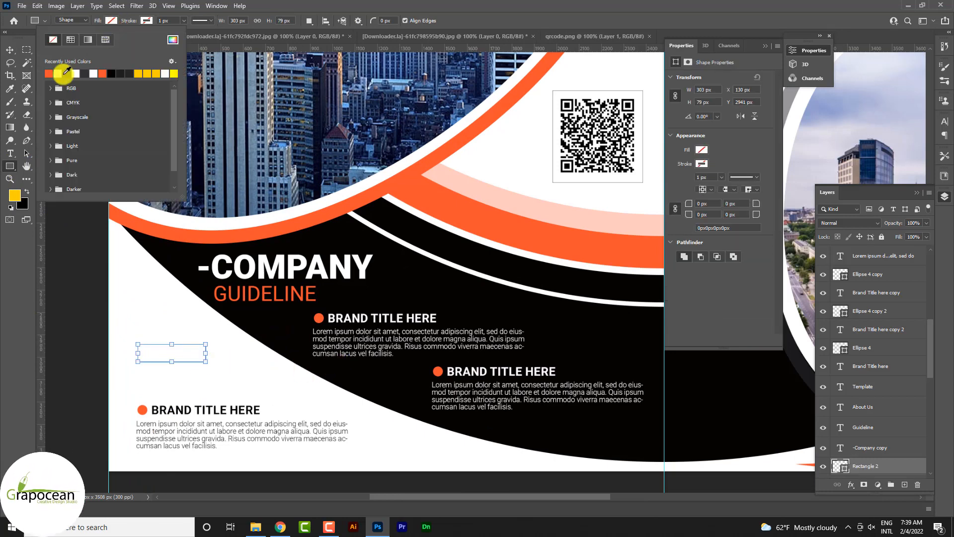
{"action": "left_click", "coordinate": [10, 50]}
{"action": "left_click", "coordinate": [234, 349]}
{"action": "left_click_drag", "start_coordinate": [266, 294], "coordinate": [165, 360]}
{"action": "key", "text": "ctrl+z"}
- Replace the brand title text on the dark rectangle with CONTACT
{"action": "scroll", "coordinate": [190, 373], "scroll_direction": "up", "scroll_amount": 5}
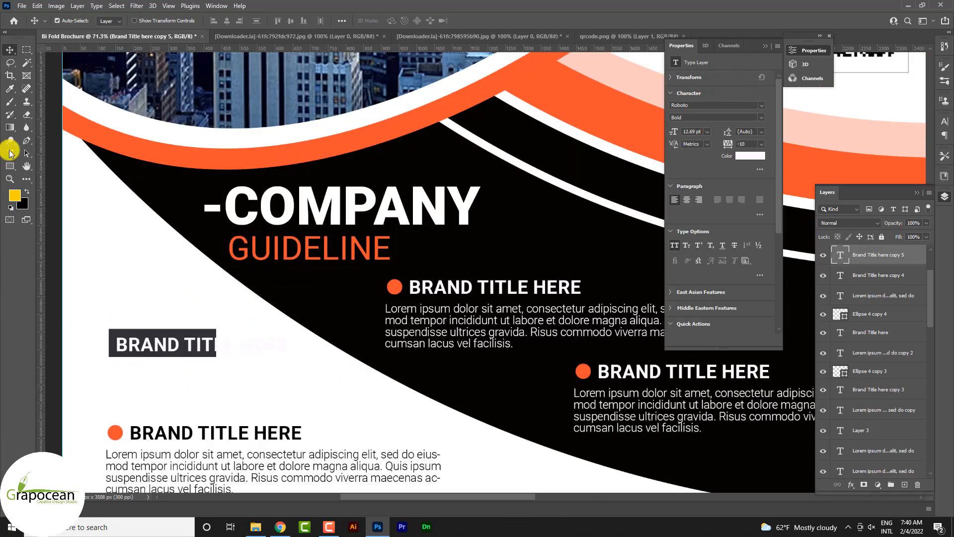
{"action": "left_click", "coordinate": [10, 152]}
{"action": "left_click", "coordinate": [118, 341]}
{"action": "key", "text": "ctrl+a"}
{"action": "key", "text": "BackSpace"}
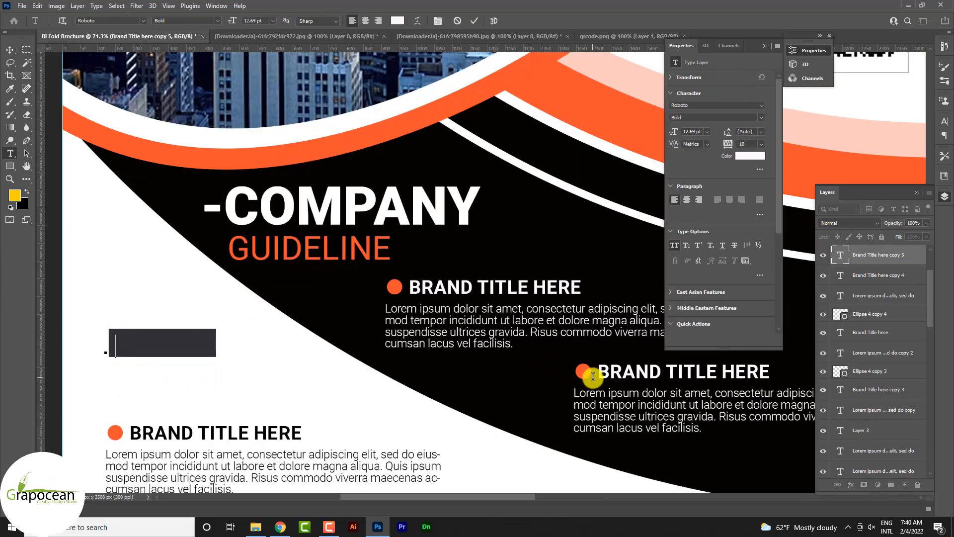
{"action": "type", "text": "CONTACT"}
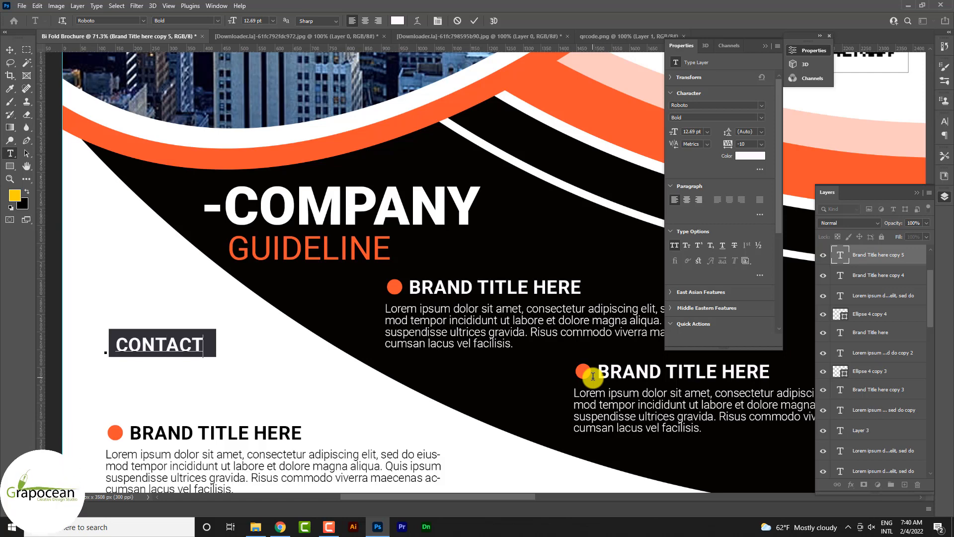
{"action": "left_click", "coordinate": [9, 50]}
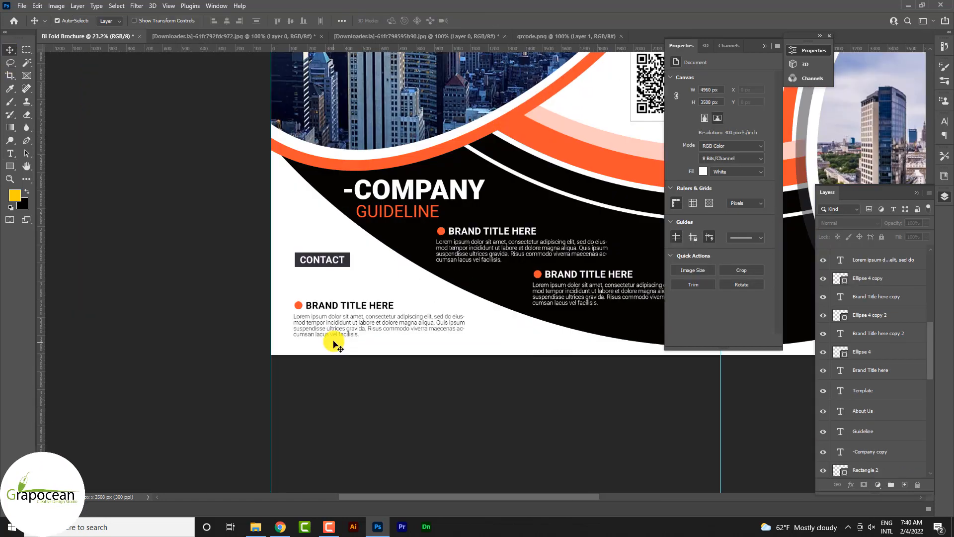
{"action": "scroll", "coordinate": [334, 341], "scroll_direction": "up", "scroll_amount": 5}
{"action": "left_click_drag", "start_coordinate": [363, 321], "coordinate": [365, 253]}
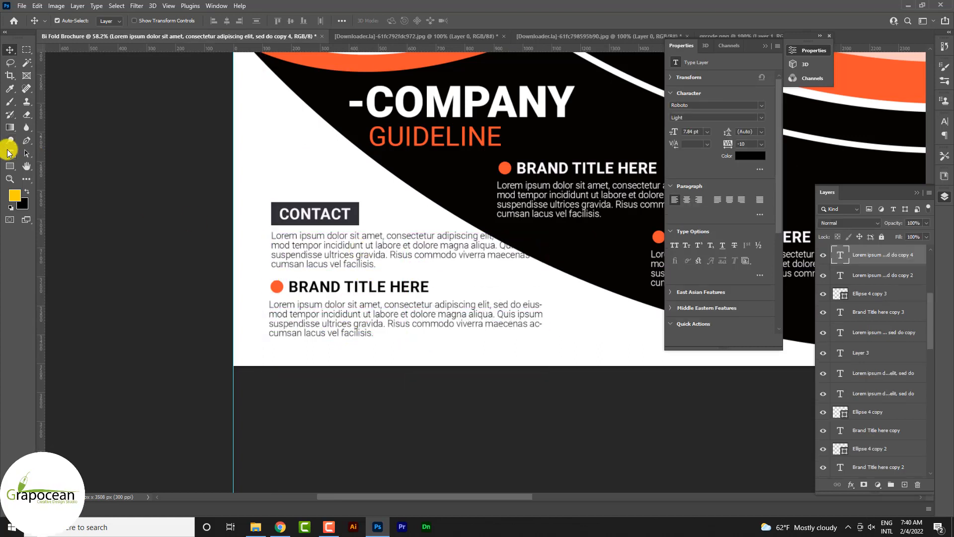
{"action": "left_click", "coordinate": [9, 152]}
{"action": "left_click", "coordinate": [375, 266]}
{"action": "key", "text": "ctrl+a"}
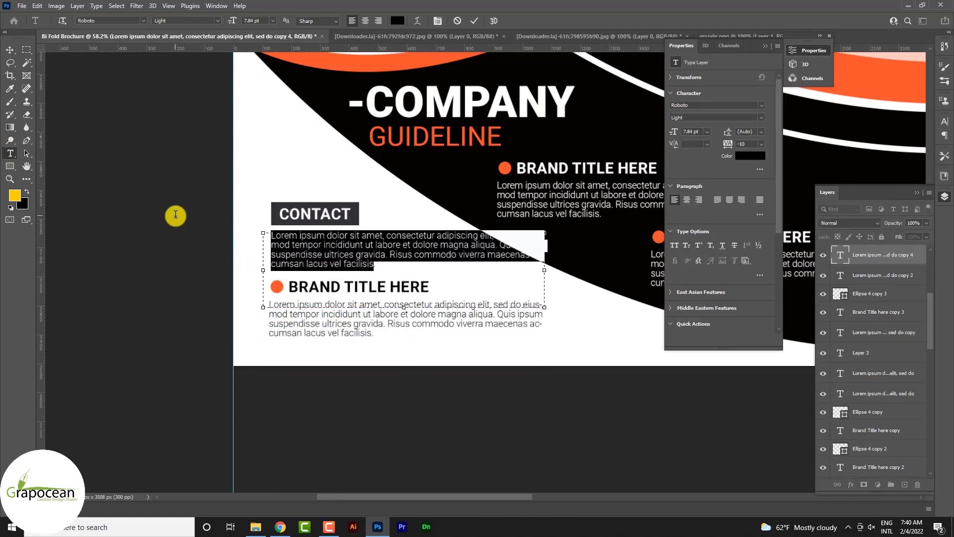
{"action": "key", "text": "BackSpace"}
{"action": "type", "text": "www.grapocean.com."}
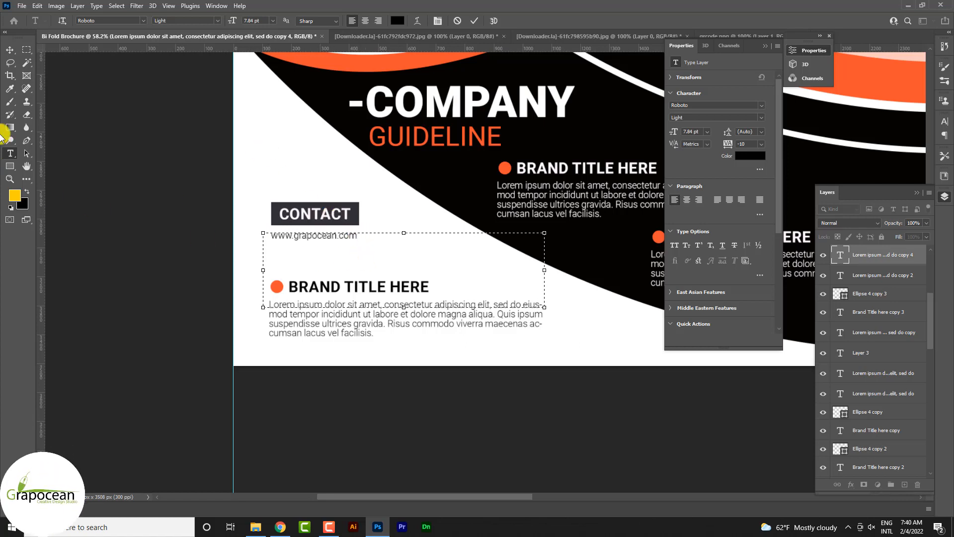
{"action": "left_click", "coordinate": [9, 51]}
- Open the webhook_black_48dp icon from the Downloads folder as its own document
{"action": "scroll", "coordinate": [348, 254], "scroll_direction": "up", "scroll_amount": 4}
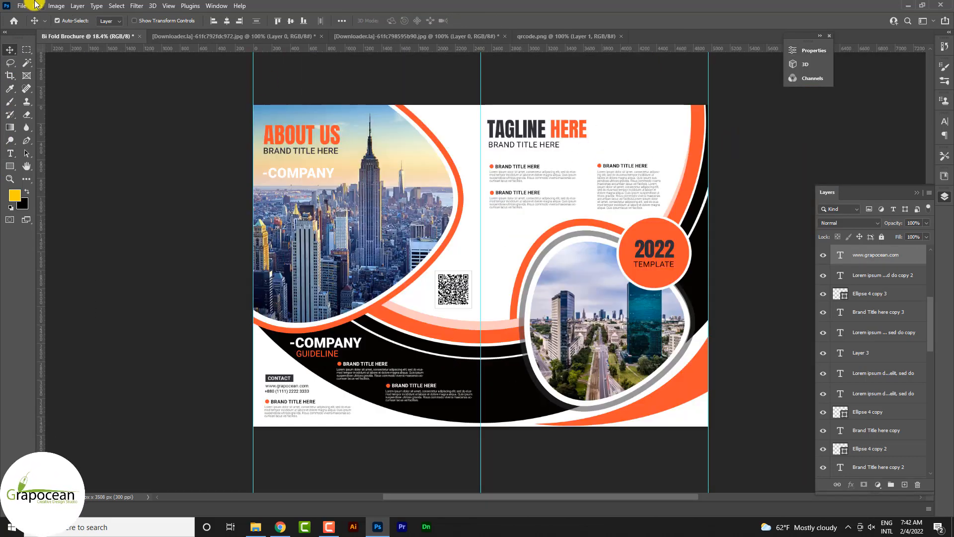
{"action": "left_click", "coordinate": [22, 6]}
{"action": "left_click", "coordinate": [302, 191]}
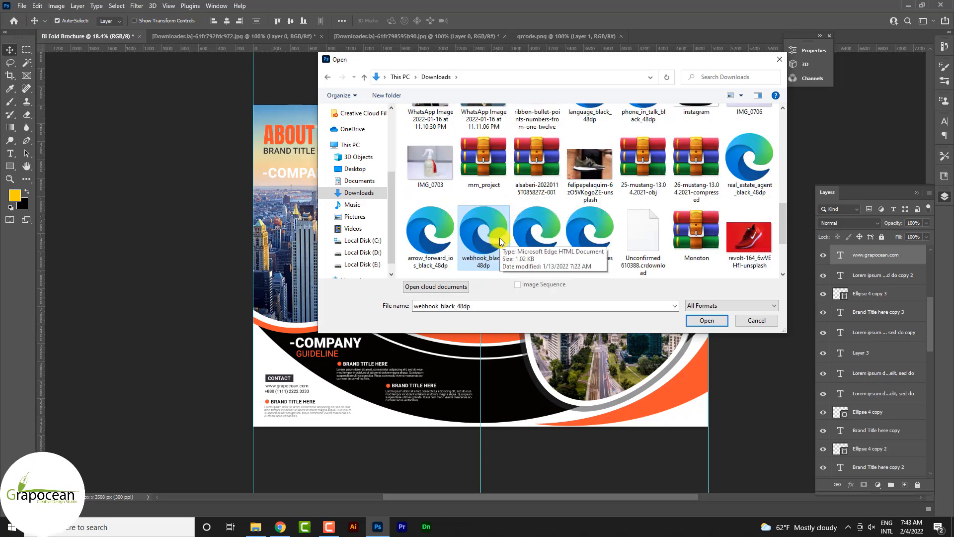
{"action": "left_click", "coordinate": [601, 239]}
{"action": "left_click", "coordinate": [502, 241]}
{"action": "left_click", "coordinate": [708, 321]}
{"action": "left_click", "coordinate": [549, 142]}
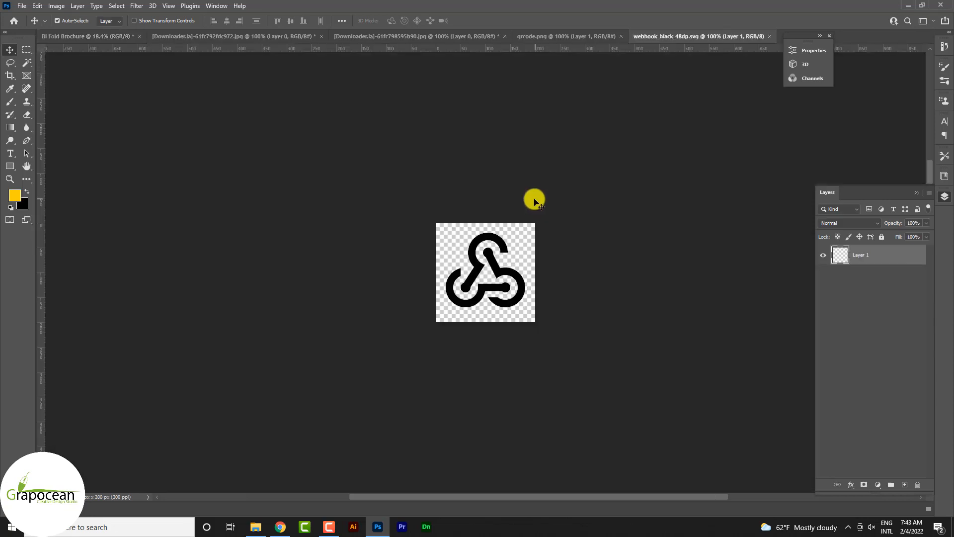
- Copy the webhook icon into the Bi Fold Brochure document and fit it as a logo beside the TAGLINE HERE heading
{"action": "left_click_drag", "start_coordinate": [503, 239], "coordinate": [74, 38]}
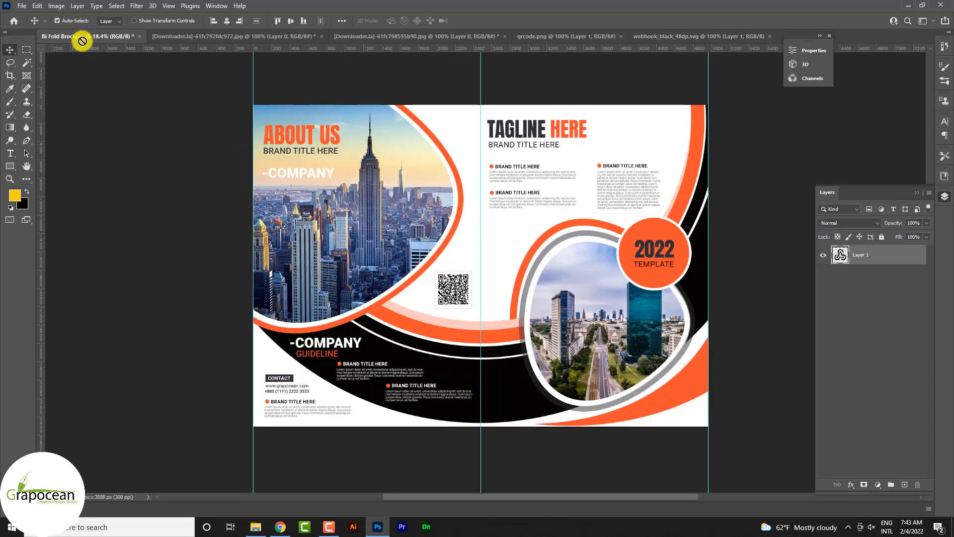
{"action": "left_click_drag", "start_coordinate": [665, 134], "coordinate": [676, 141]}
{"action": "key", "text": "ctrl+t"}
{"action": "left_click", "coordinate": [492, 20]}
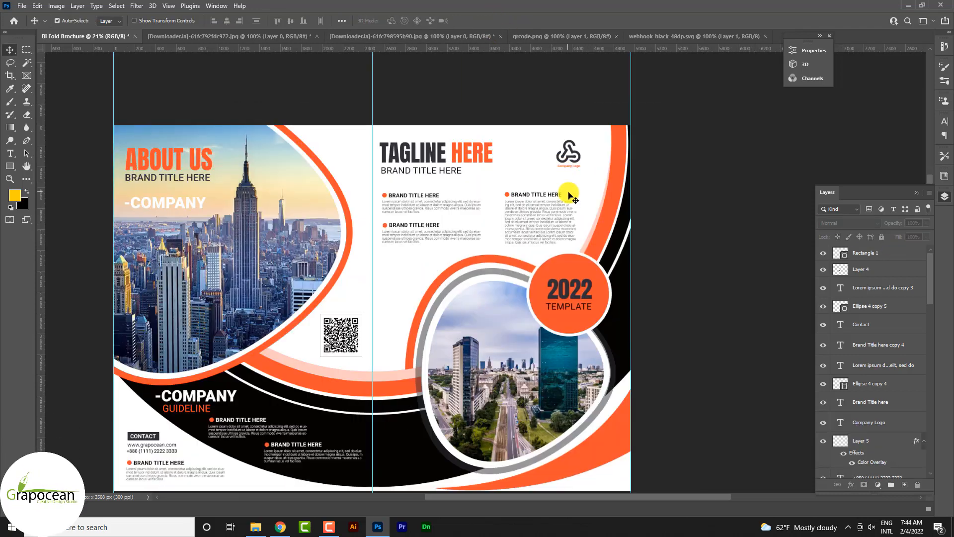
- Scale the logo icon down slightly above its Company Logo caption
{"action": "scroll", "coordinate": [571, 195], "scroll_direction": "down", "scroll_amount": 3}
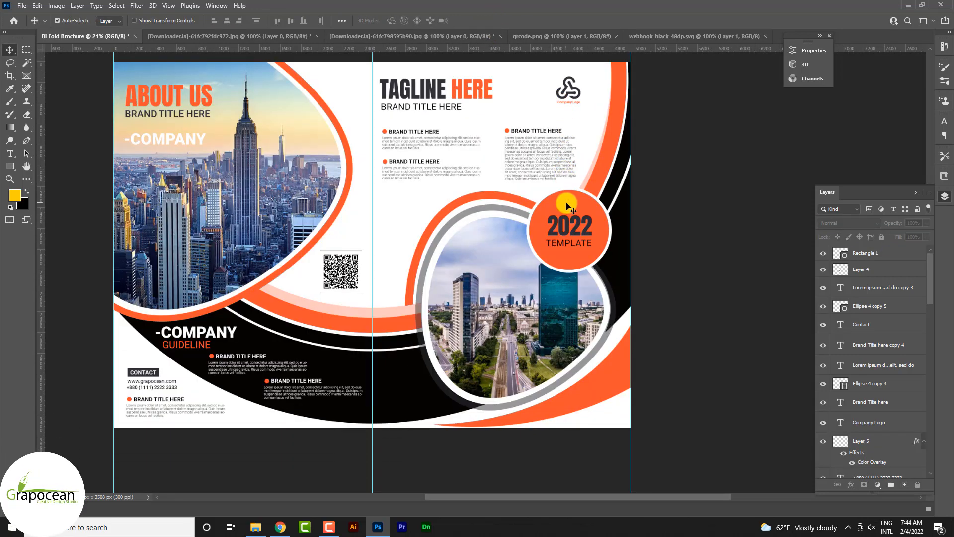
{"action": "scroll", "coordinate": [606, 95], "scroll_direction": "up", "scroll_amount": 2}
{"action": "scroll", "coordinate": [606, 95], "scroll_direction": "up", "scroll_amount": 2}
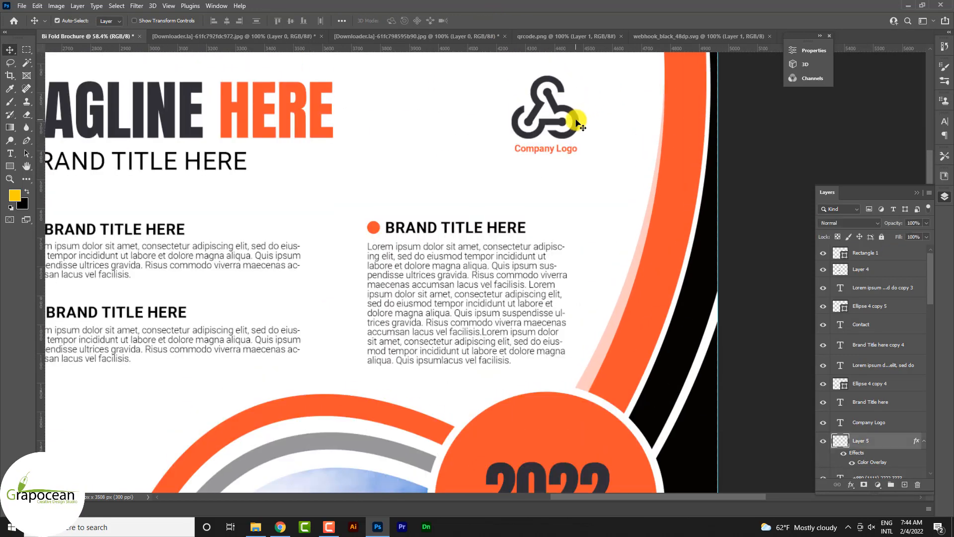
{"action": "key", "text": "ctrl+t"}
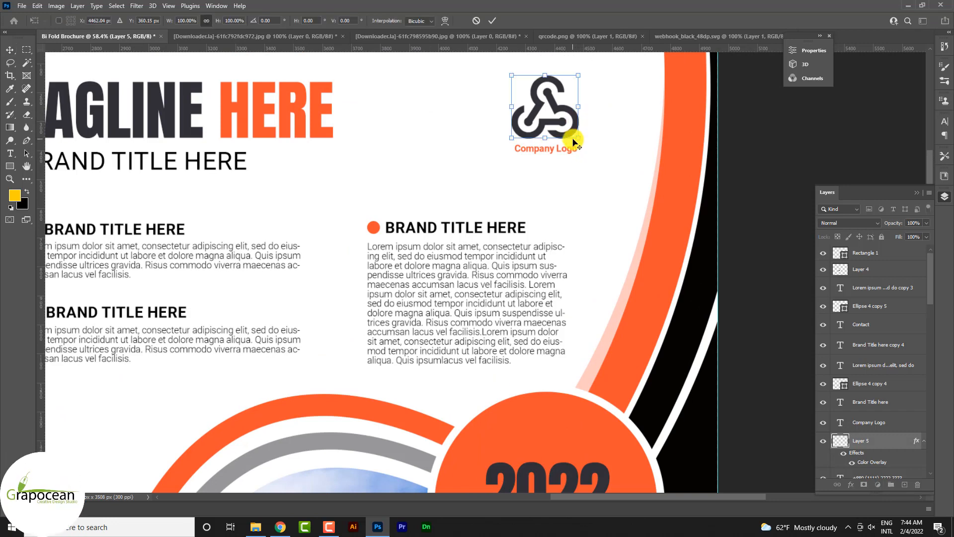
{"action": "left_click_drag", "start_coordinate": [580, 139], "coordinate": [565, 121]}
{"action": "left_click", "coordinate": [492, 22]}
- Scale the logo icon and its Company Logo caption together to about 130% and shift them closer to the curved orange band
{"action": "scroll", "coordinate": [592, 183], "scroll_direction": "down", "scroll_amount": 5}
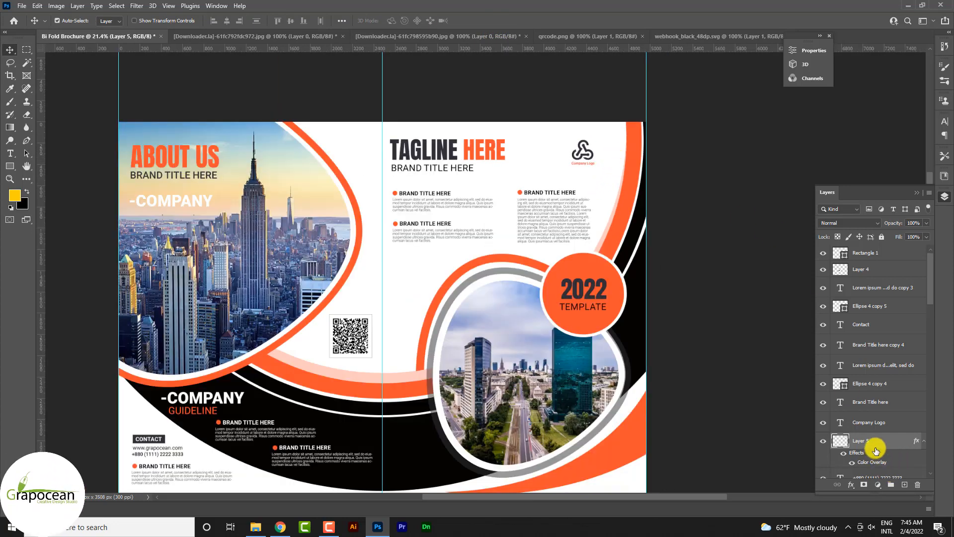
{"action": "left_click", "coordinate": [877, 428]}
{"action": "key", "text": "ctrl+t"}
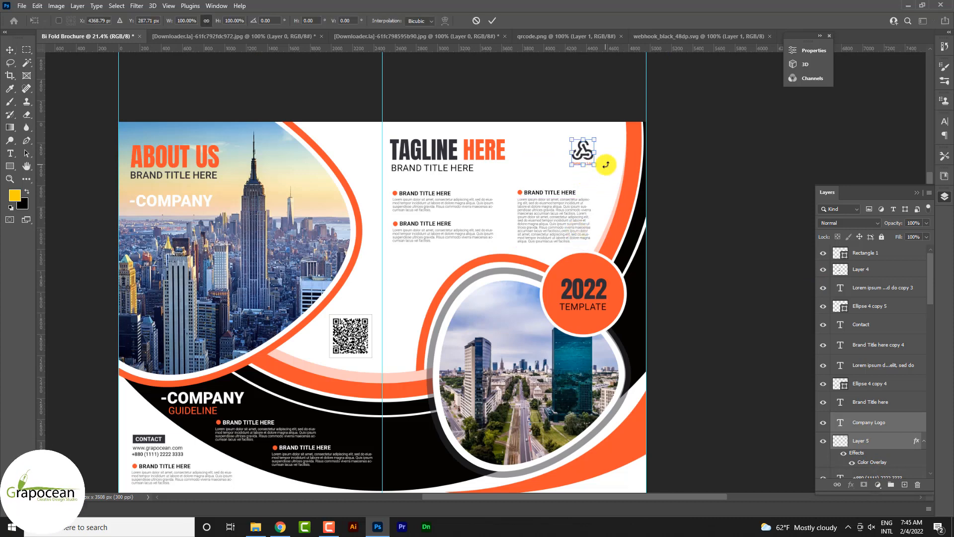
{"action": "left_click_drag", "start_coordinate": [603, 155], "coordinate": [611, 155]}
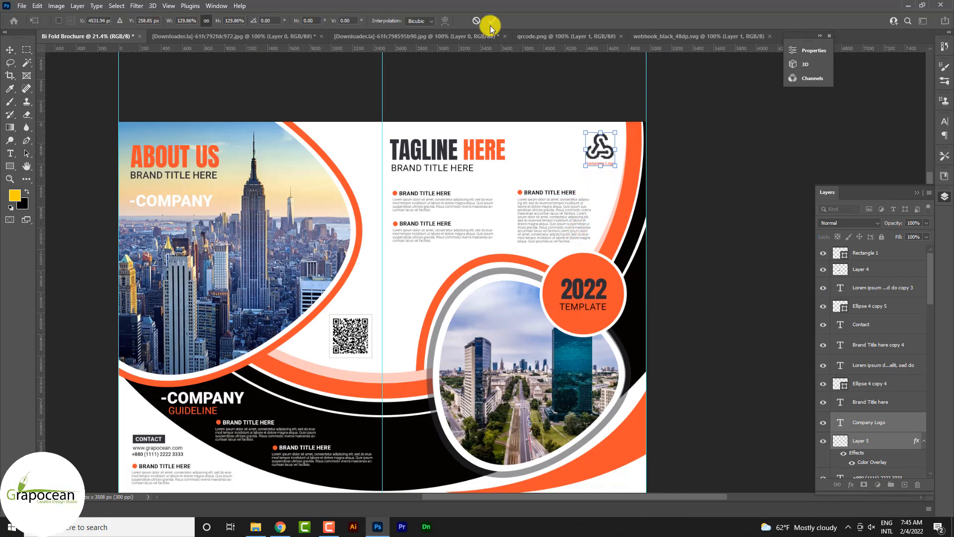
{"action": "key", "text": "Return"}
- Add a text line made of a row of hyphens beneath the BRAND TITLE HERE subtitle under the tagline
{"action": "scroll", "coordinate": [631, 201], "scroll_direction": "up", "scroll_amount": 2}
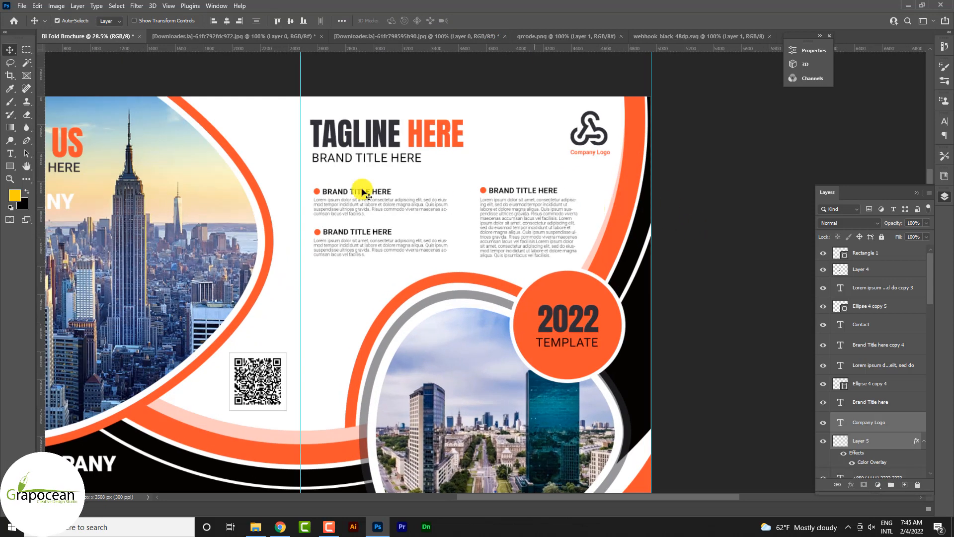
{"action": "left_click", "coordinate": [9, 165]}
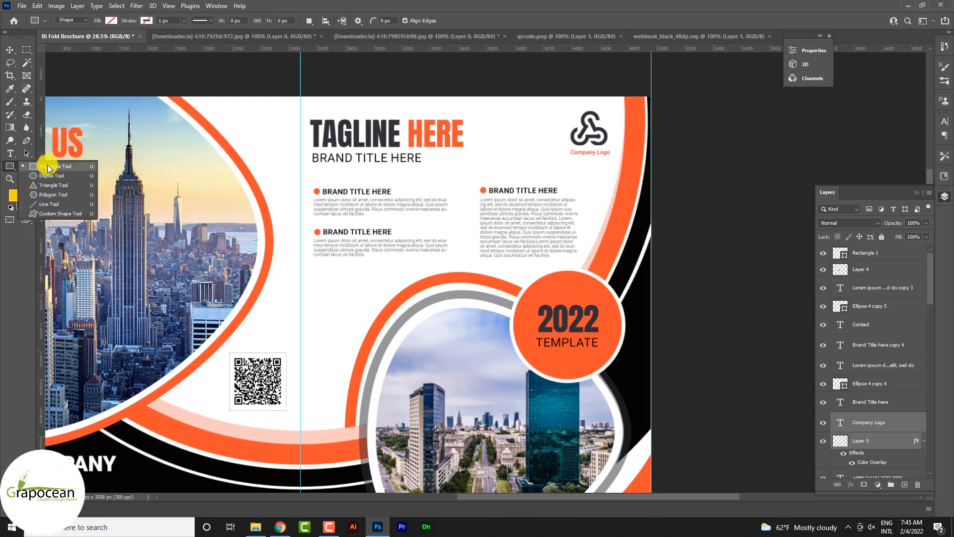
{"action": "left_click", "coordinate": [10, 153]}
{"action": "left_click", "coordinate": [316, 176]}
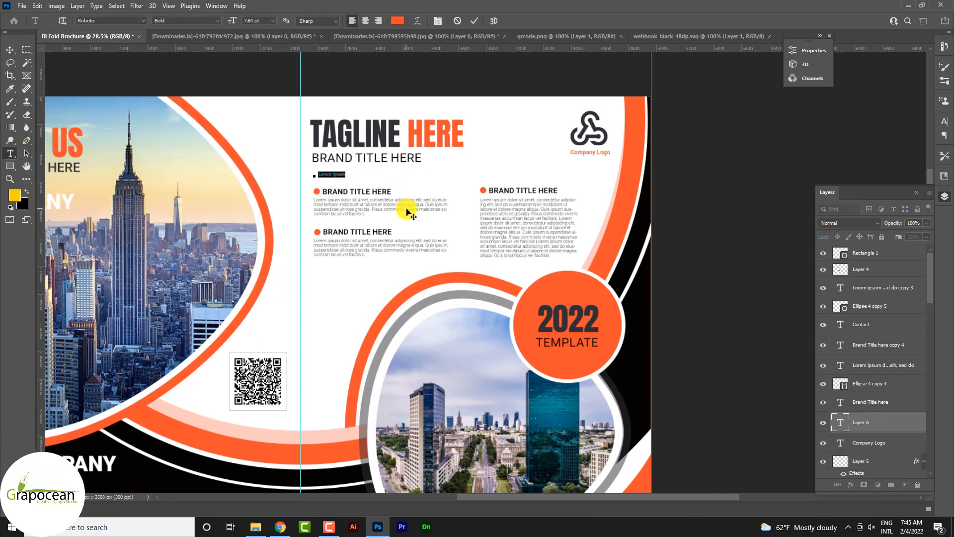
{"action": "type", "text": "------------------------------------------------------------"}
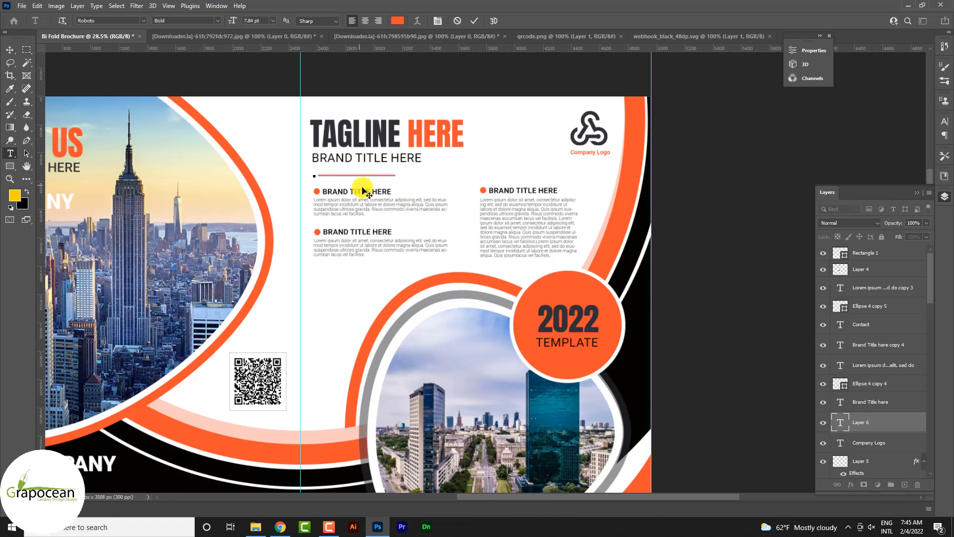
- Set the hyphen line to Roboto Light at 21 pt and align its start with the tagline text
{"action": "scroll", "coordinate": [394, 173], "scroll_direction": "up", "scroll_amount": 5}
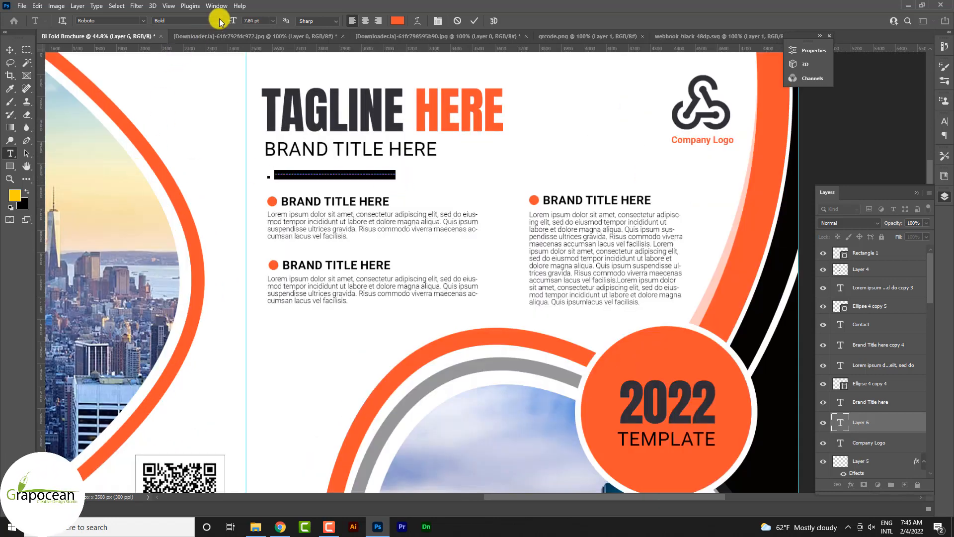
{"action": "mouse_move", "coordinate": [234, 21]}
{"action": "left_mouse_down"}
{"action": "mouse_move", "coordinate": [244, 26]}
{"action": "mouse_move", "coordinate": [234, 23]}
{"action": "left_mouse_up"}
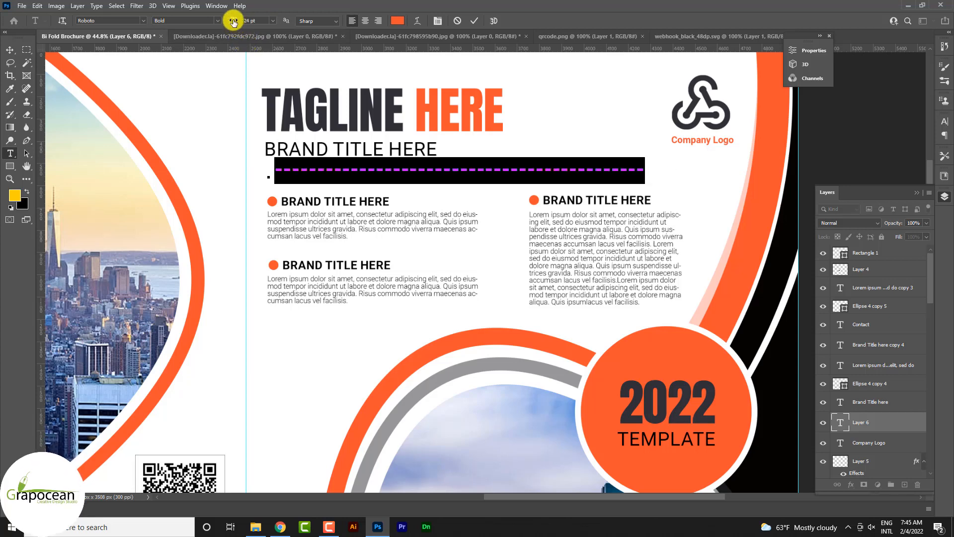
{"action": "left_click", "coordinate": [214, 21]}
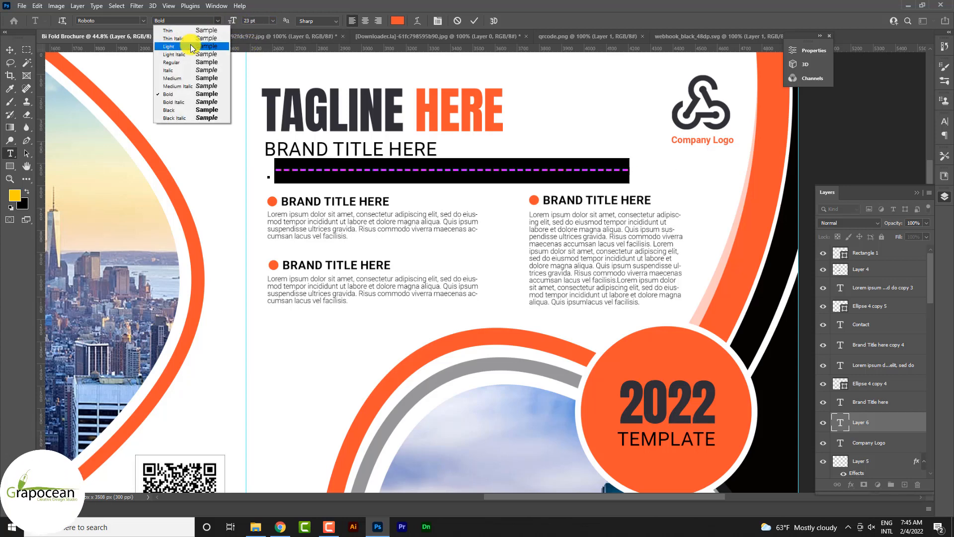
{"action": "left_click", "coordinate": [191, 43]}
{"action": "left_click_drag", "start_coordinate": [236, 24], "coordinate": [235, 26]}
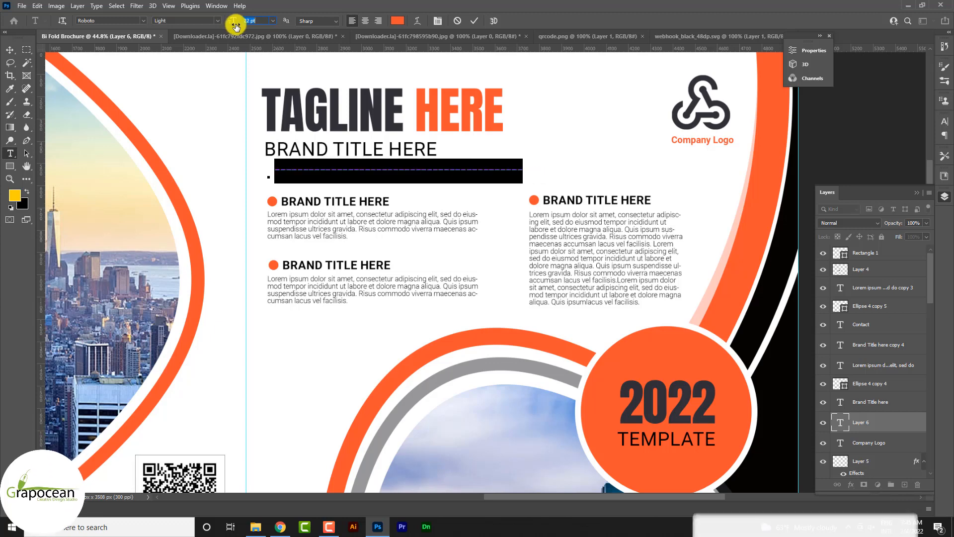
{"action": "key", "text": "ctrl+Return"}
{"action": "key", "text": "v"}
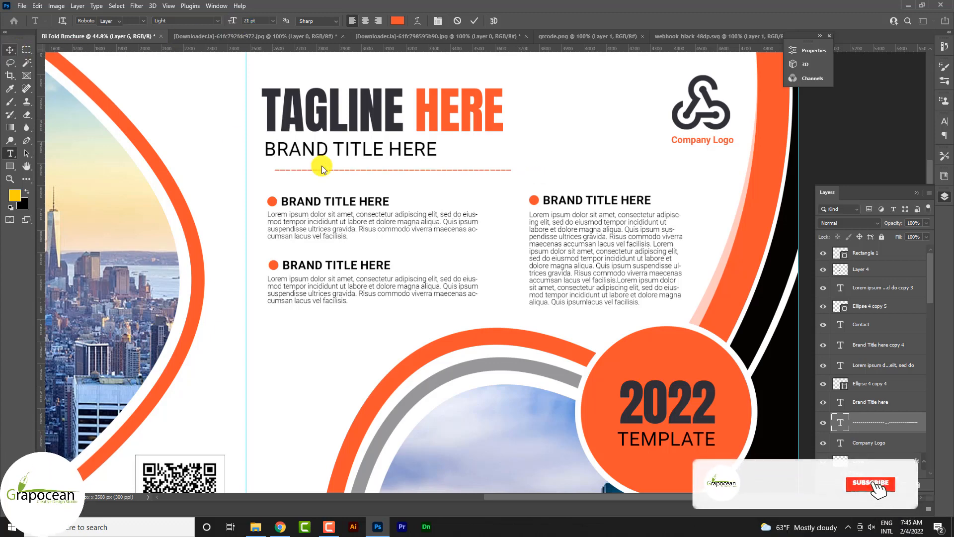
{"action": "left_click_drag", "start_coordinate": [357, 170], "coordinate": [345, 171]}
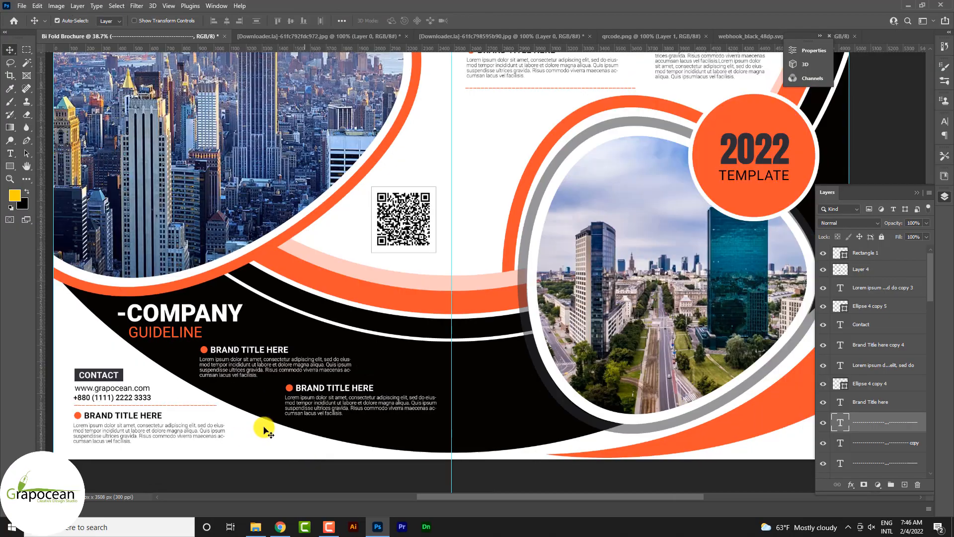
- Move the -COMPANY and GUIDELINE texts together so they line up directly above the CONTACT label
{"action": "left_click", "coordinate": [264, 429]}
{"action": "scroll", "coordinate": [264, 429], "scroll_direction": "down", "scroll_amount": 2}
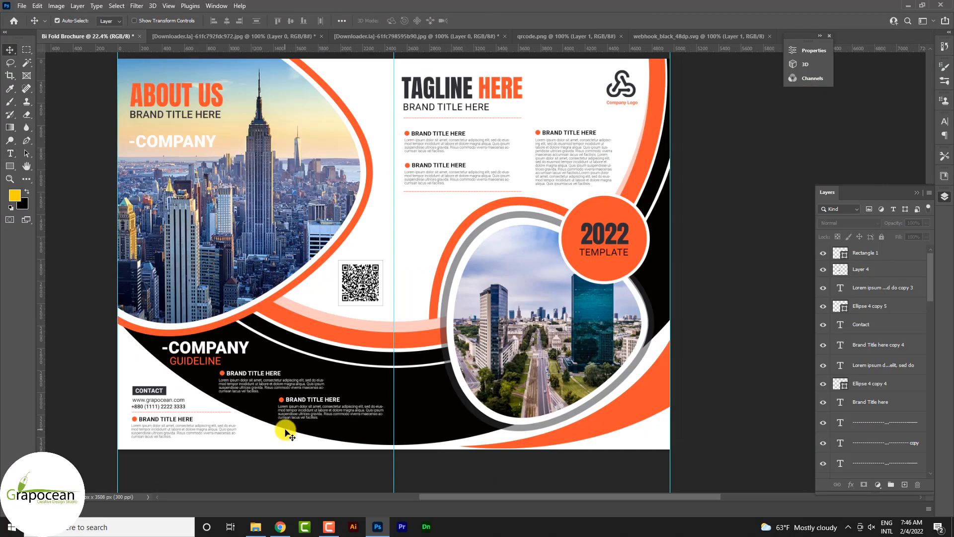
{"action": "scroll", "coordinate": [286, 431], "scroll_direction": "down", "scroll_amount": 2}
{"action": "scroll", "coordinate": [189, 318], "scroll_direction": "up", "scroll_amount": 3}
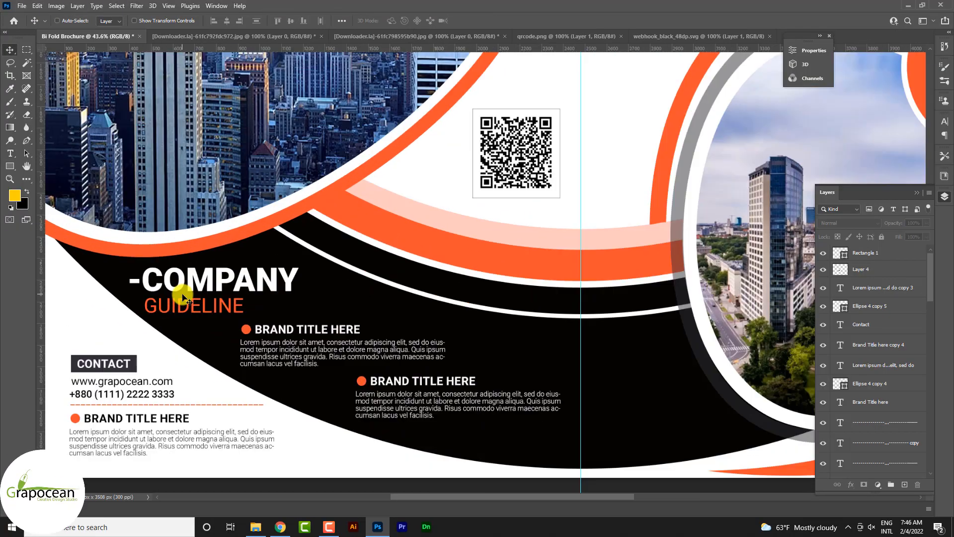
{"action": "scroll", "coordinate": [180, 309], "scroll_direction": "up", "scroll_amount": 2}
{"action": "left_click", "coordinate": [199, 311]}
{"action": "left_click_drag", "start_coordinate": [199, 312], "coordinate": [114, 313]}
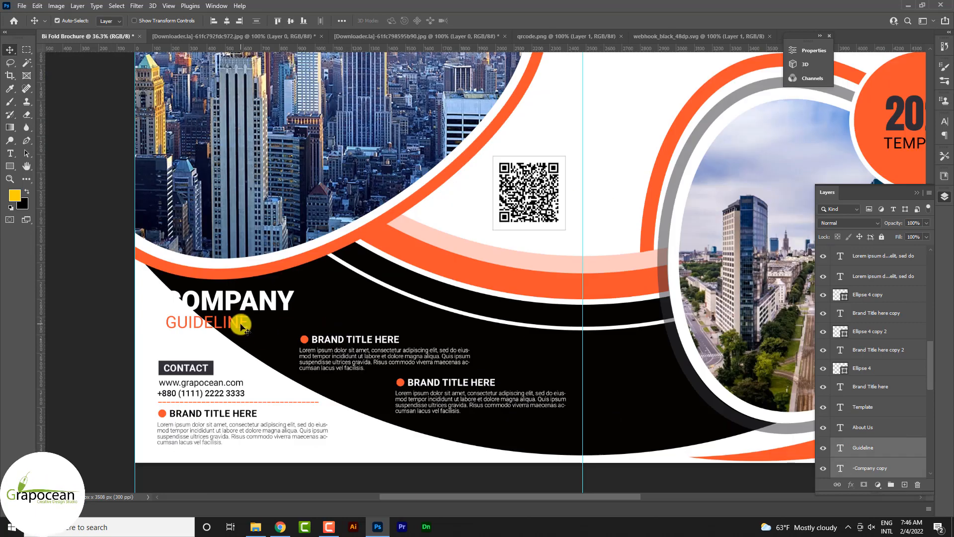
{"action": "mouse_move", "coordinate": [241, 325]}
{"action": "left_mouse_down"}
{"action": "mouse_move", "coordinate": [264, 323]}
{"action": "mouse_move", "coordinate": [223, 326]}
{"action": "mouse_move", "coordinate": [234, 335]}
{"action": "left_mouse_up"}
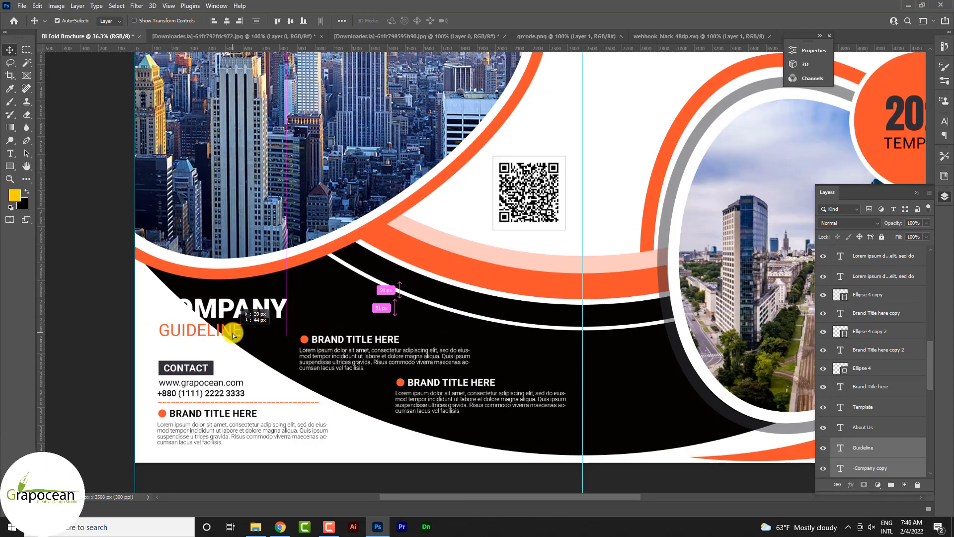
- Draw a 757 x 318 px rectangle over the -COMPANY GUIDELINE heading and fill it with black
{"action": "right_click", "coordinate": [9, 166]}
{"action": "left_click", "coordinate": [50, 167]}
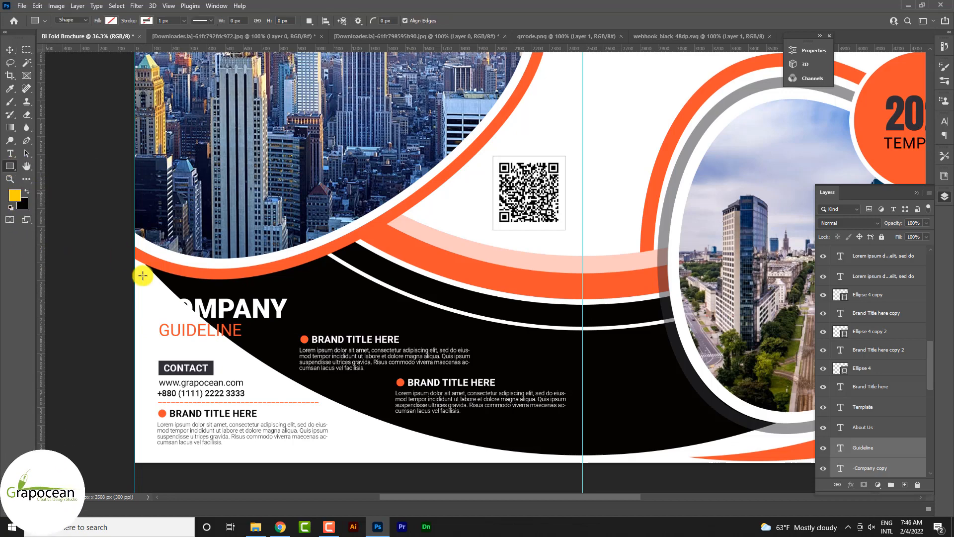
{"action": "left_click_drag", "start_coordinate": [284, 349], "coordinate": [290, 345]}
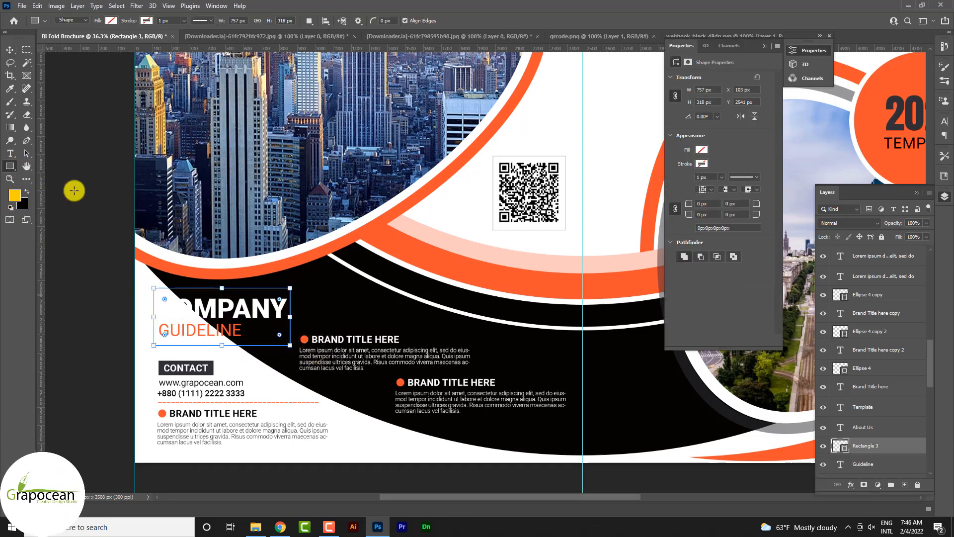
{"action": "left_click", "coordinate": [111, 20]}
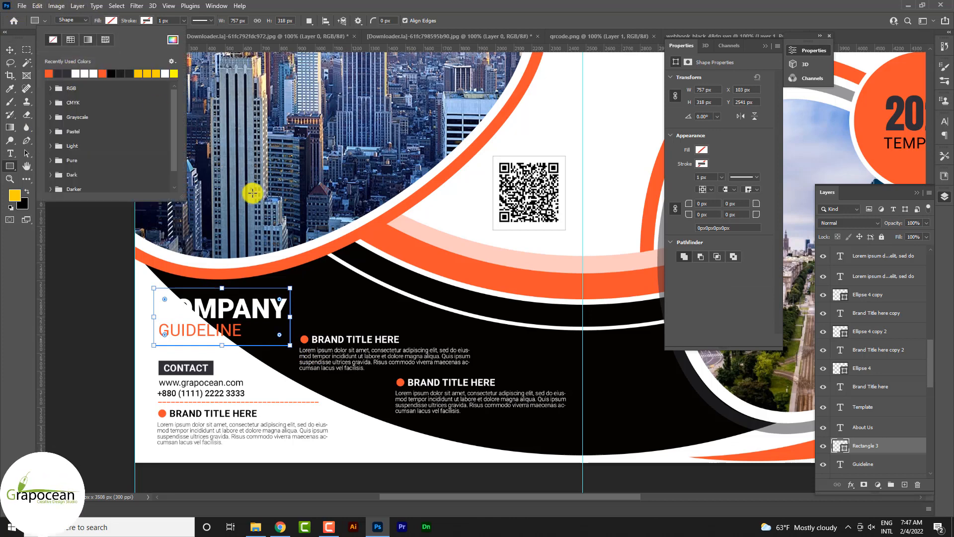
{"action": "left_click", "coordinate": [120, 74]}
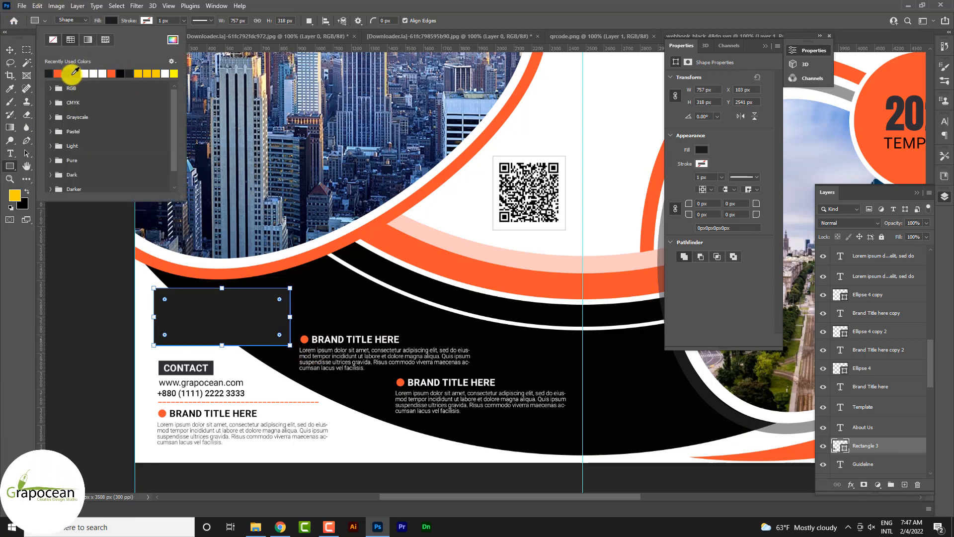
{"action": "left_click", "coordinate": [121, 74]}
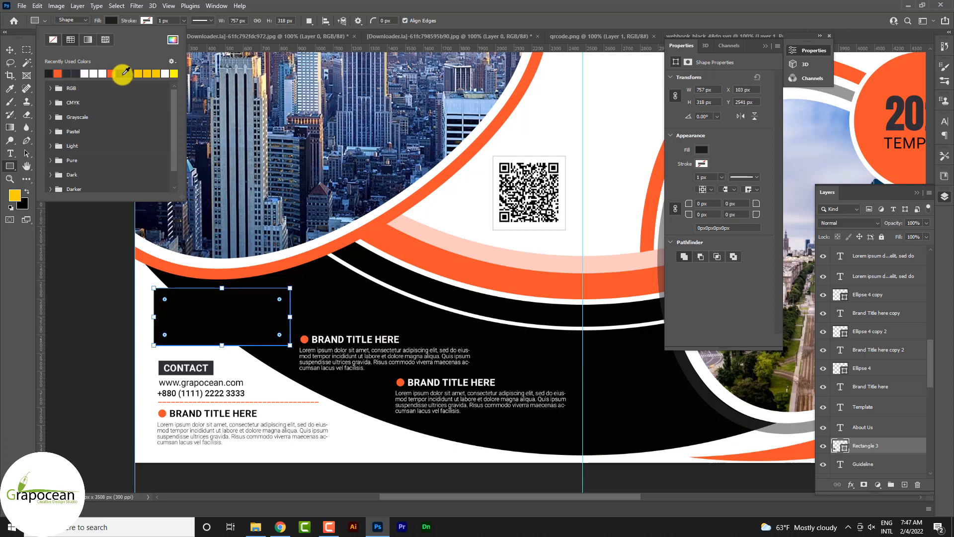
- Send the black rectangle behind the -COMPANY and GUIDELINE text layers
{"action": "left_click", "coordinate": [10, 51]}
{"action": "left_click", "coordinate": [68, 249]}
{"action": "left_click", "coordinate": [223, 312]}
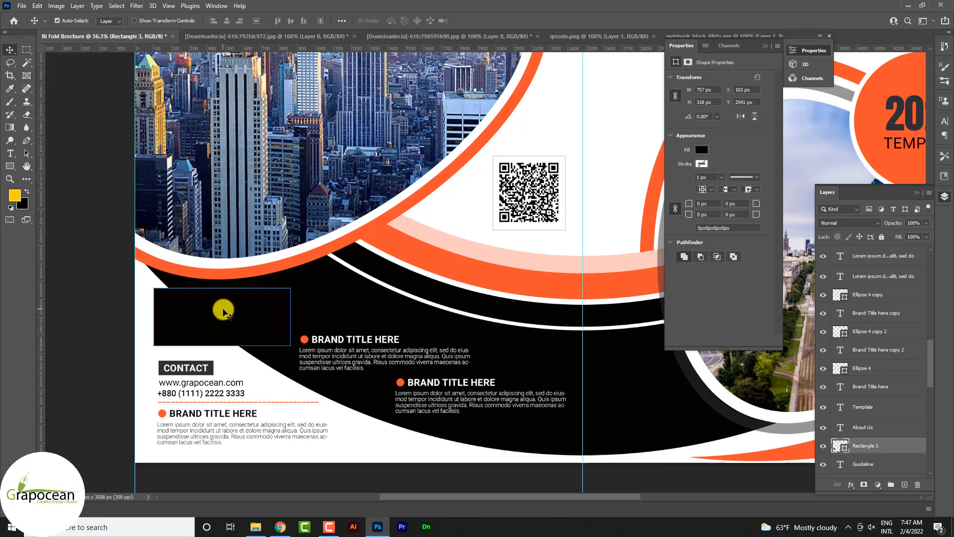
{"action": "key", "text": "ctrl+bracketleft"}
{"action": "key", "text": "ctrl+bracketleft"}
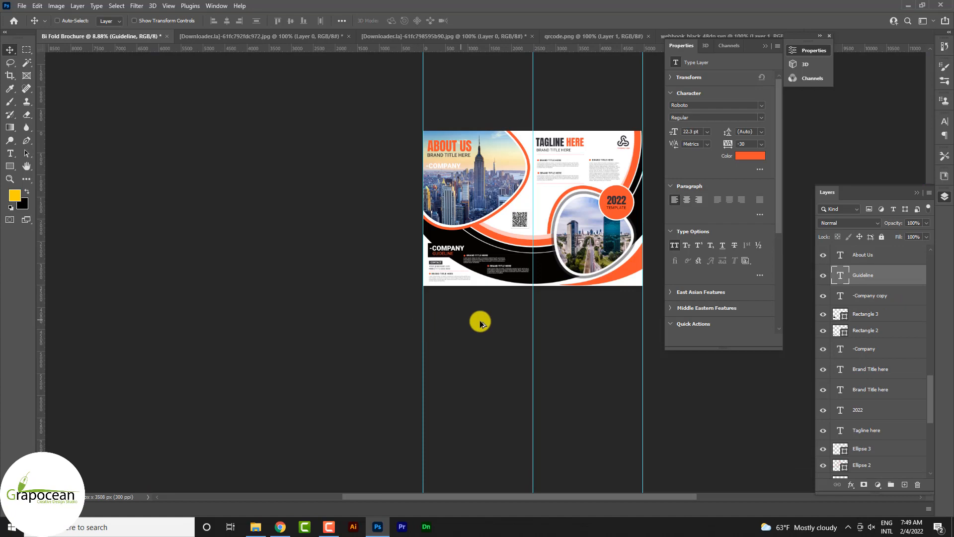
- Recolour the upper BRAND TITLE HERE heading on the black band to orange fc5130
{"action": "scroll", "coordinate": [480, 320], "scroll_direction": "up", "scroll_amount": 2}
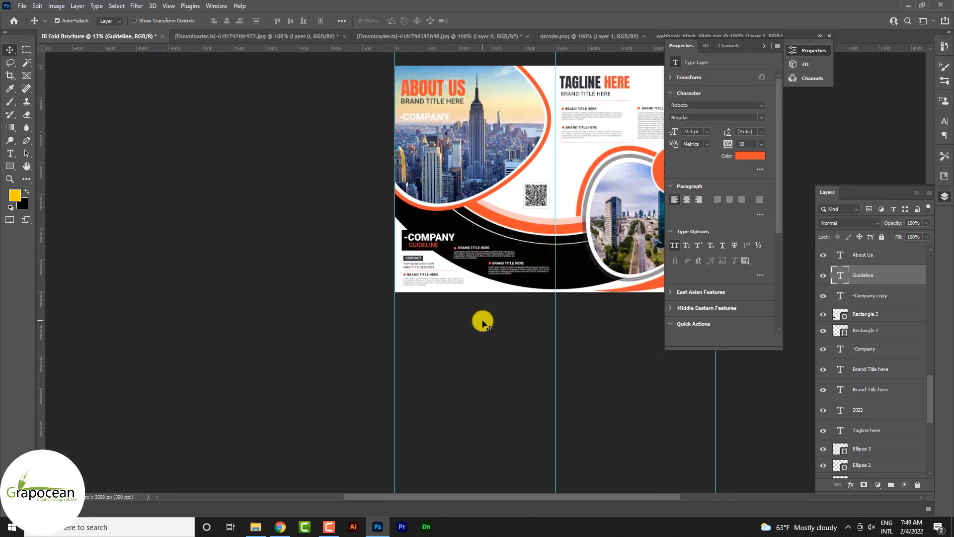
{"action": "scroll", "coordinate": [507, 315], "scroll_direction": "up", "scroll_amount": 4}
{"action": "scroll", "coordinate": [505, 312], "scroll_direction": "up", "scroll_amount": 3}
{"action": "scroll", "coordinate": [480, 268], "scroll_direction": "down", "scroll_amount": 1}
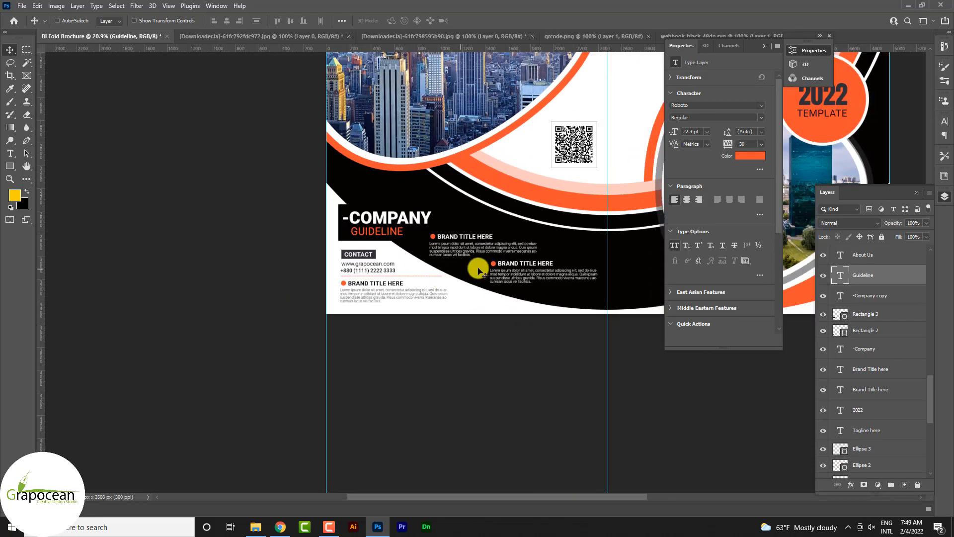
{"action": "scroll", "coordinate": [447, 266], "scroll_direction": "up", "scroll_amount": 5}
{"action": "left_click", "coordinate": [13, 155]}
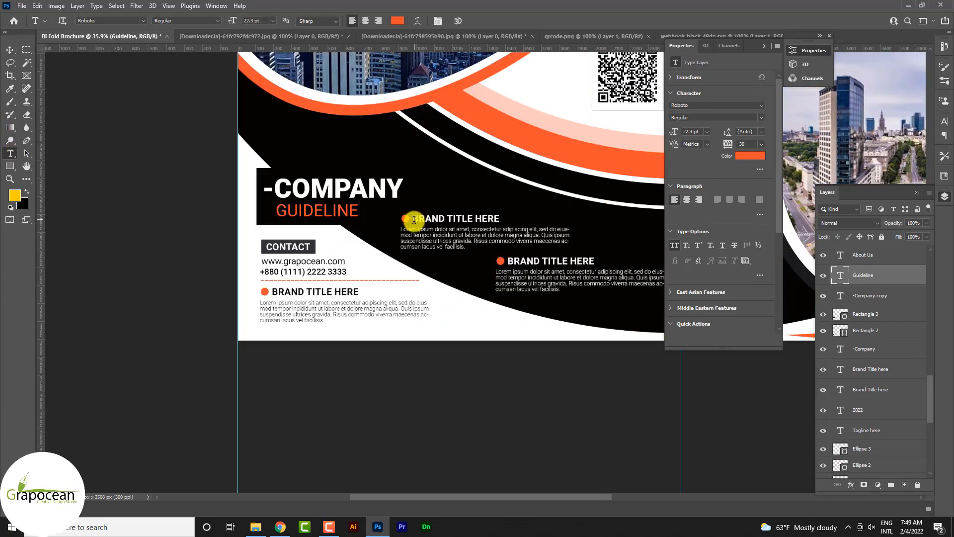
{"action": "left_click_drag", "start_coordinate": [415, 220], "coordinate": [562, 222]}
{"action": "left_click", "coordinate": [397, 20]}
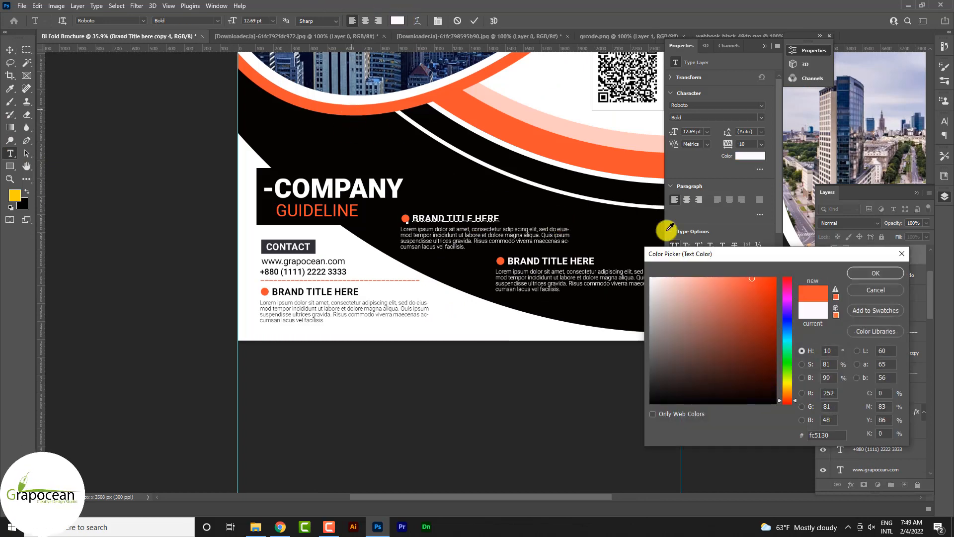
{"action": "left_click", "coordinate": [866, 274]}
{"action": "left_click", "coordinate": [10, 49]}
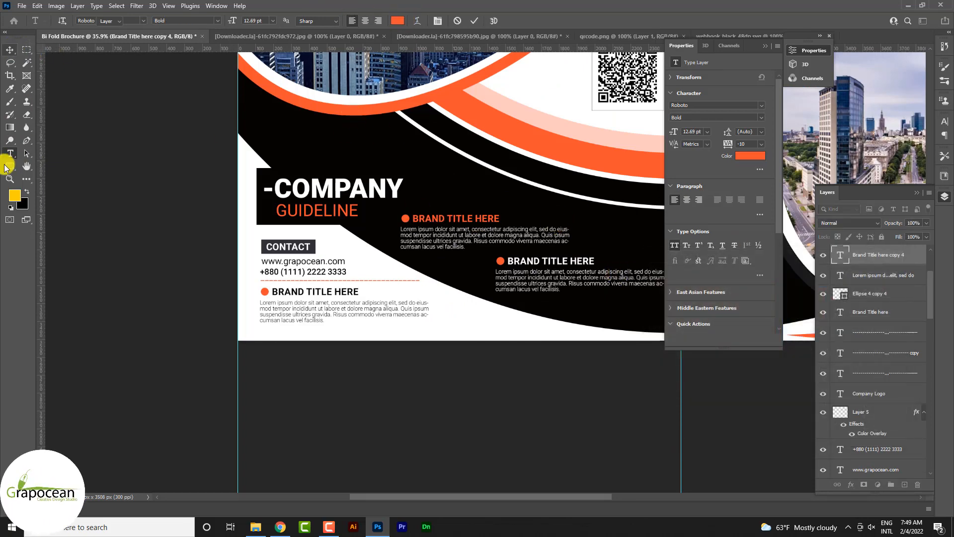
- Recolour the lower BRAND TITLE HERE heading on the black band to orange fc5130
{"action": "left_click_drag", "start_coordinate": [508, 261], "coordinate": [595, 262]}
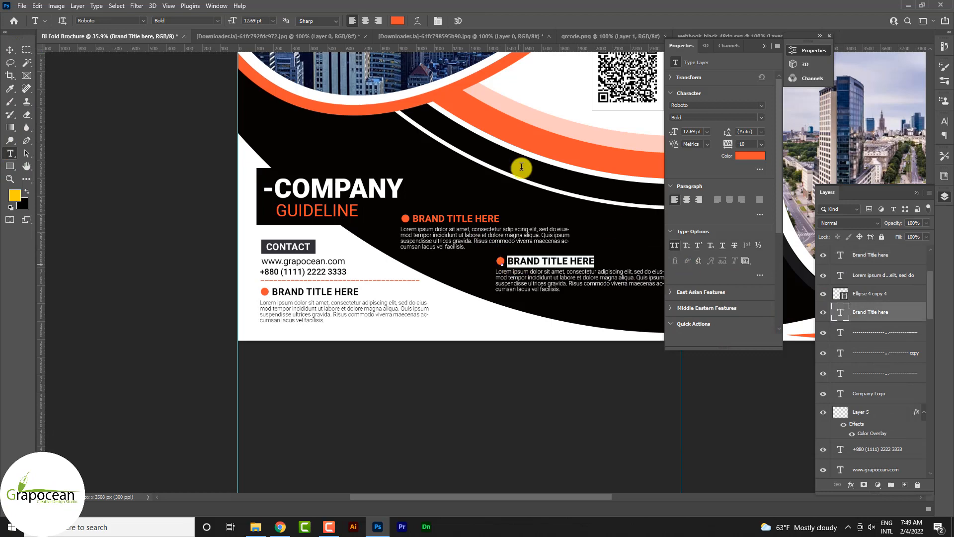
{"action": "left_click", "coordinate": [398, 21]}
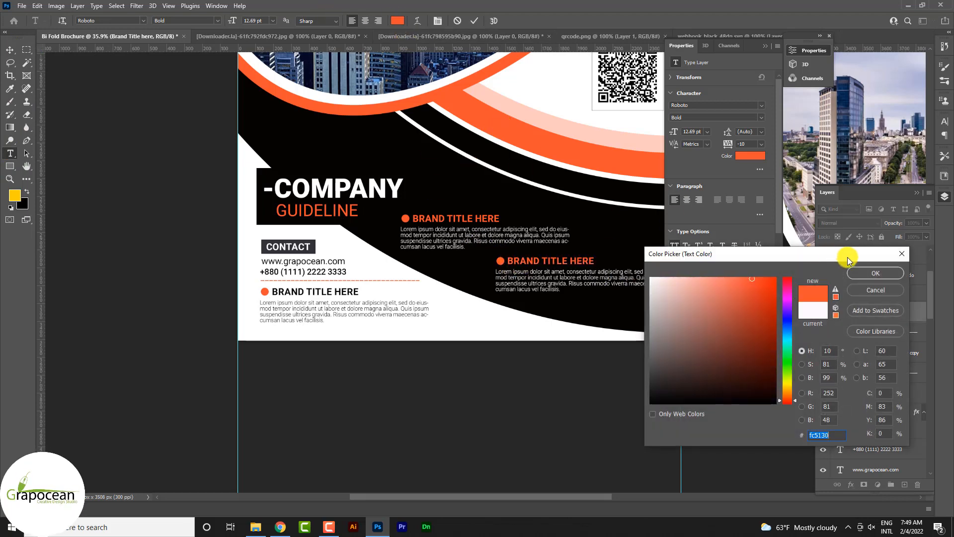
{"action": "left_click", "coordinate": [864, 276]}
{"action": "left_click", "coordinate": [10, 50]}
- Apply a smooth Inner Bevel to the orange shape in the brochure's lower-right corner, with depth 1000%, direction Down, size 43 px and soften 16 px
{"action": "scroll", "coordinate": [4, 164], "scroll_direction": "down", "scroll_amount": 6}
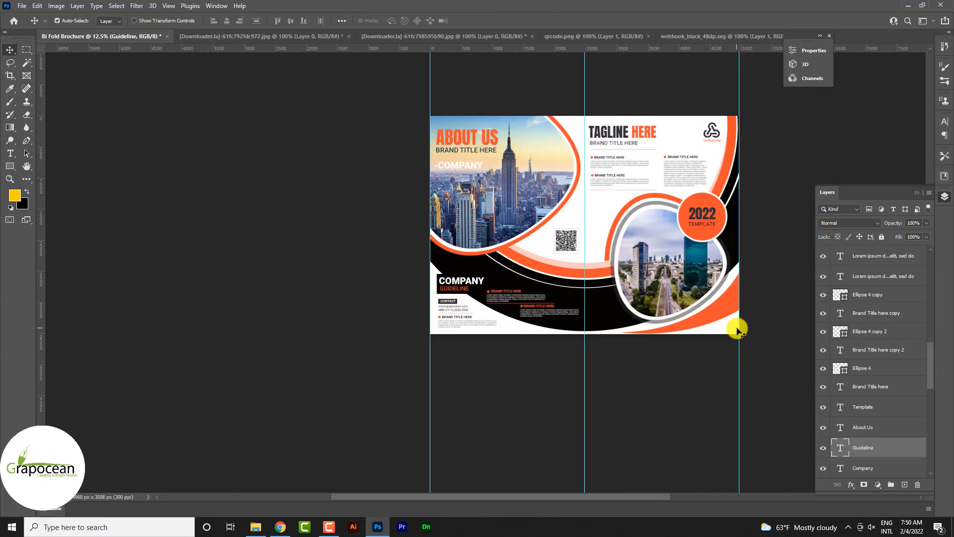
{"action": "left_click", "coordinate": [714, 311]}
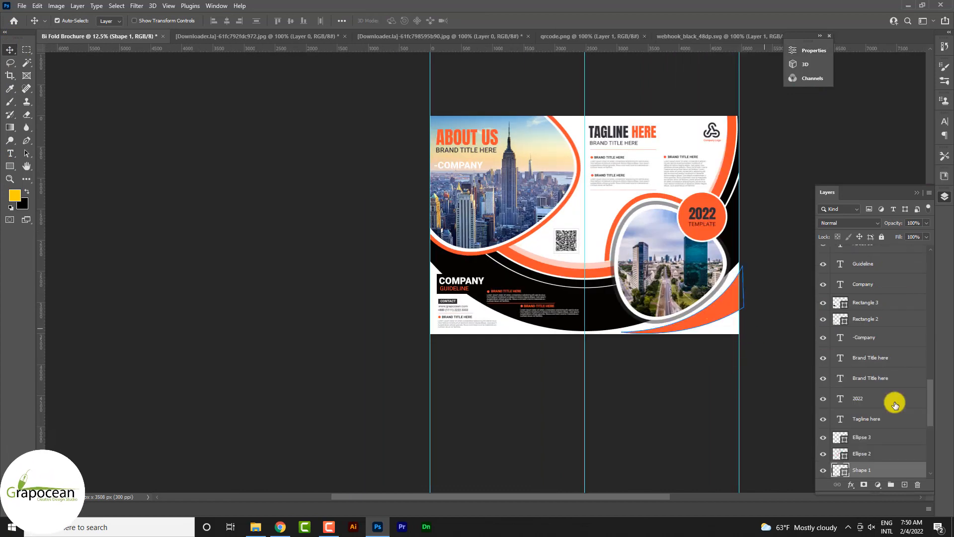
{"action": "right_click", "coordinate": [895, 464]}
{"action": "left_click", "coordinate": [851, 47]}
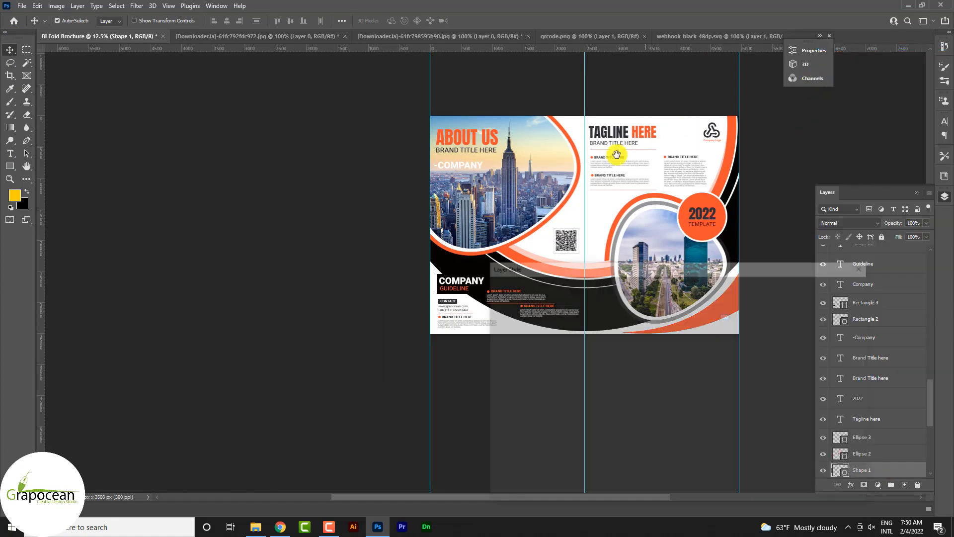
{"action": "left_click", "coordinate": [543, 313]}
{"action": "left_click_drag", "start_coordinate": [619, 268], "coordinate": [215, 99]}
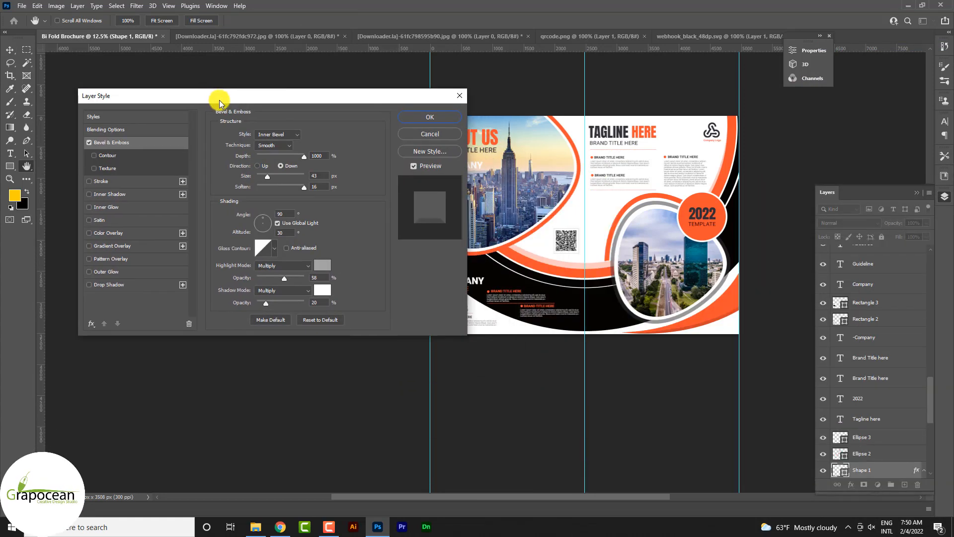
{"action": "left_click", "coordinate": [420, 117]}
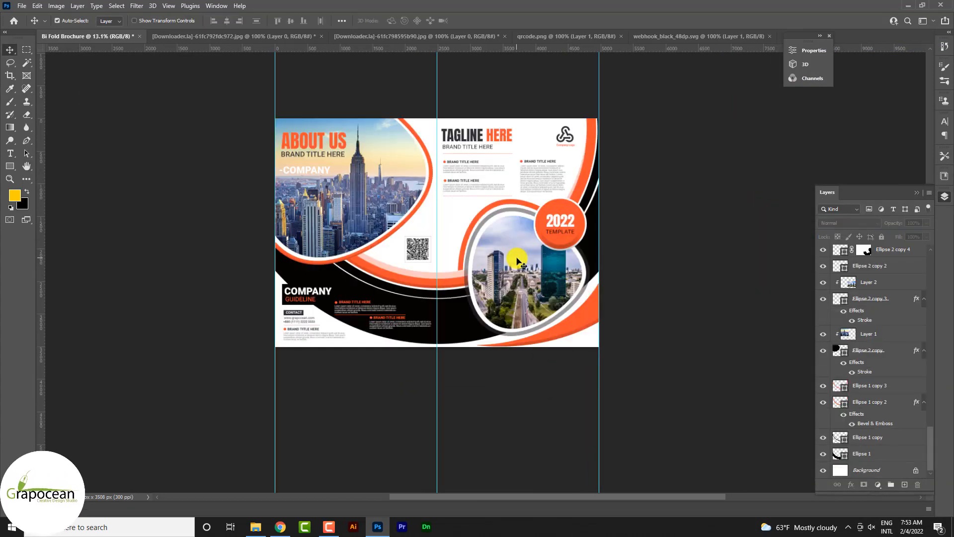
{"action": "scroll", "coordinate": [512, 256], "scroll_direction": "up", "scroll_amount": 3}
{"action": "scroll", "coordinate": [517, 261], "scroll_direction": "down", "scroll_amount": 3}
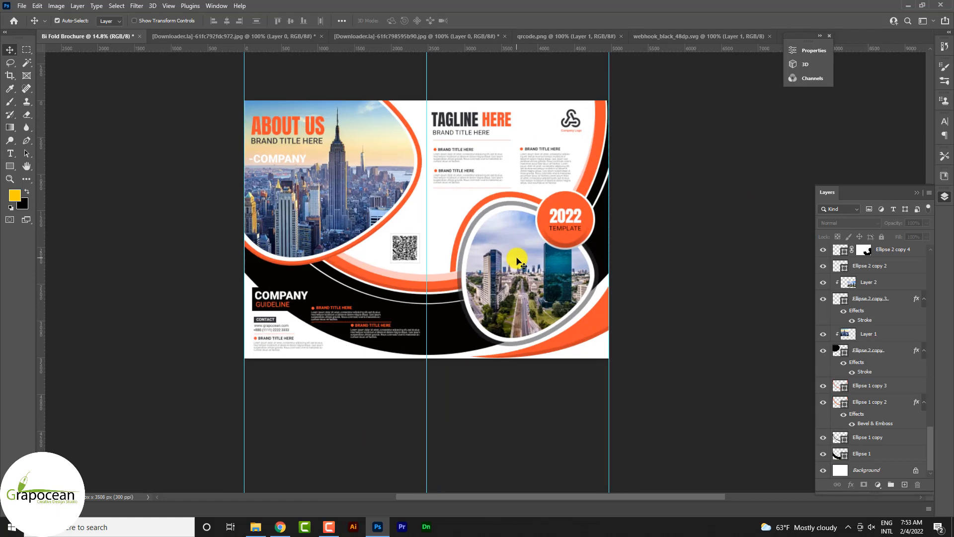
{"action": "scroll", "coordinate": [517, 261], "scroll_direction": "up", "scroll_amount": 2}
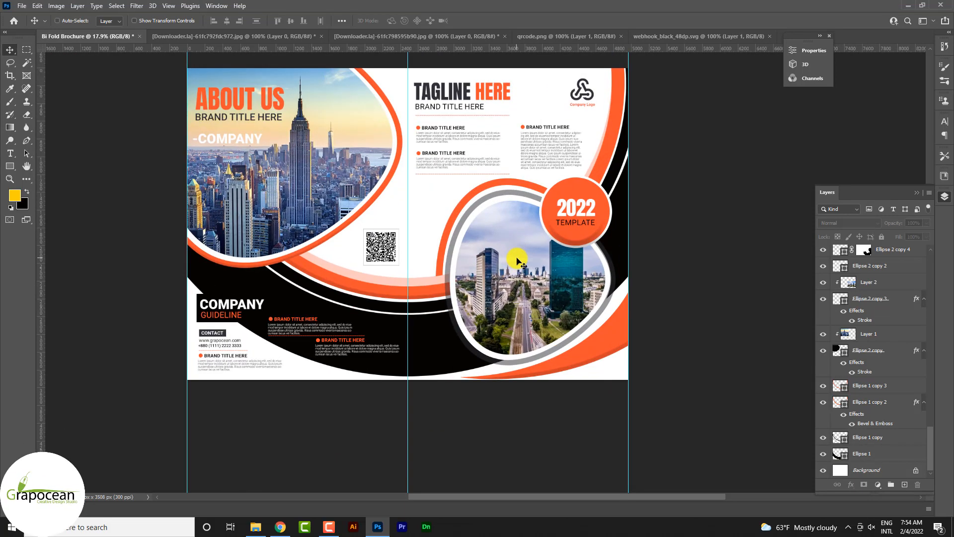